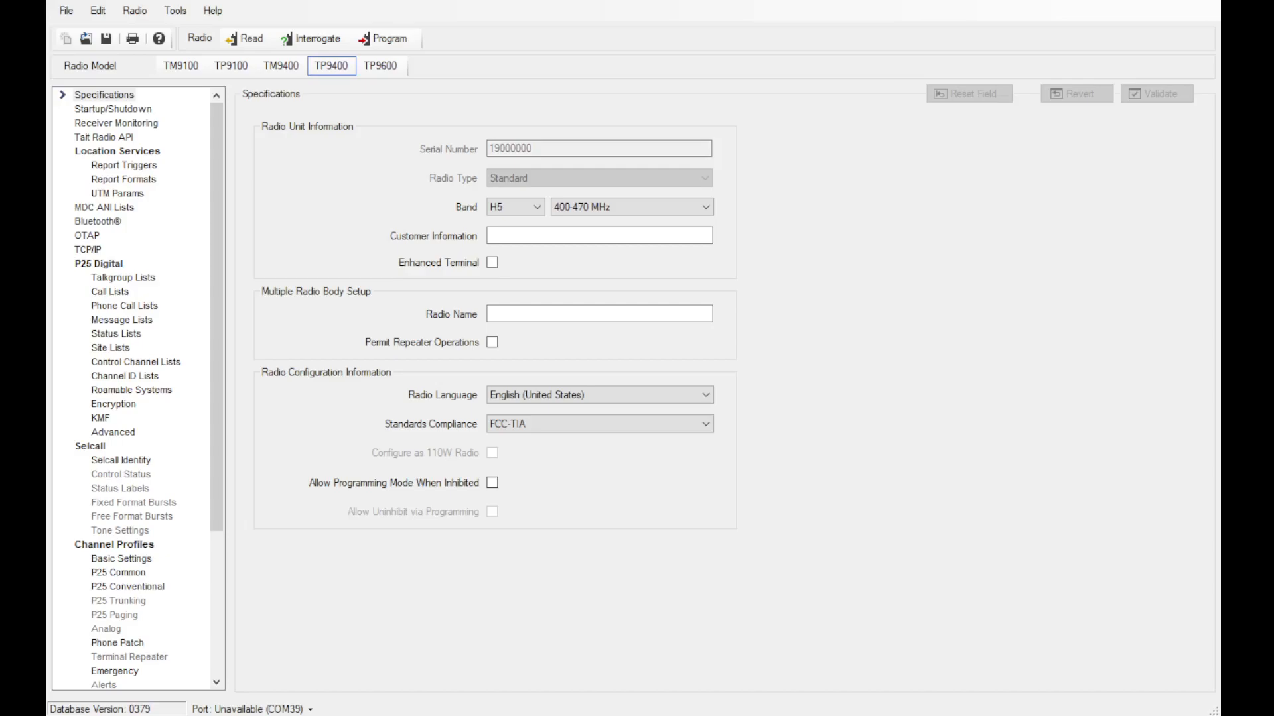
# - Change the radio band from H5 to H7 (450-520 MHz), then go to Startup/Shutdown
pyautogui.click(498, 0)
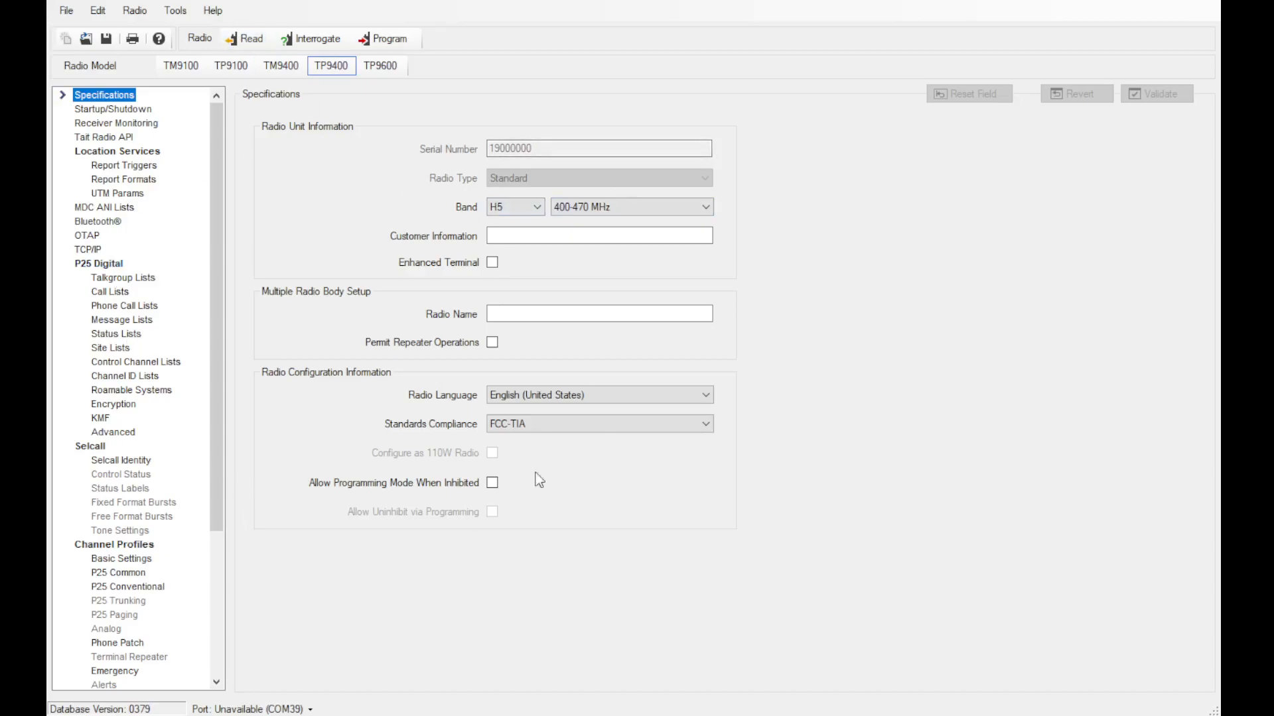
pyautogui.click(567, 211)
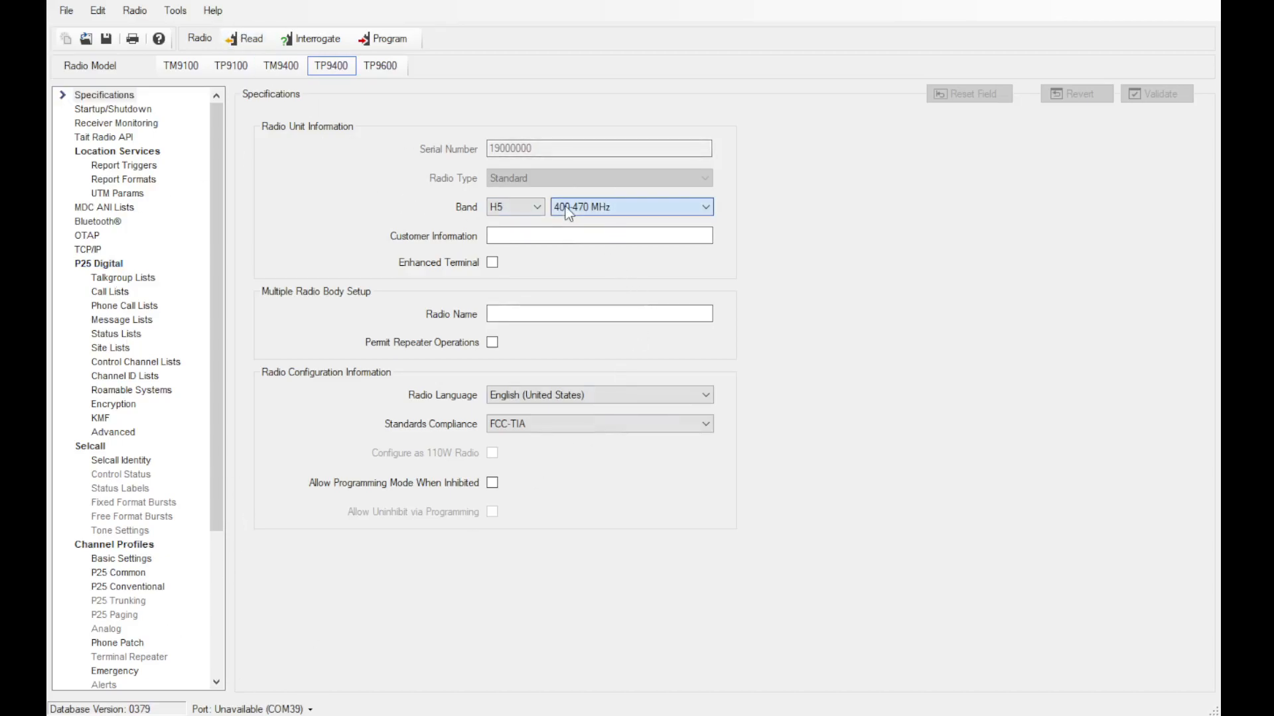
pyautogui.click(509, 207)
pyautogui.click(517, 295)
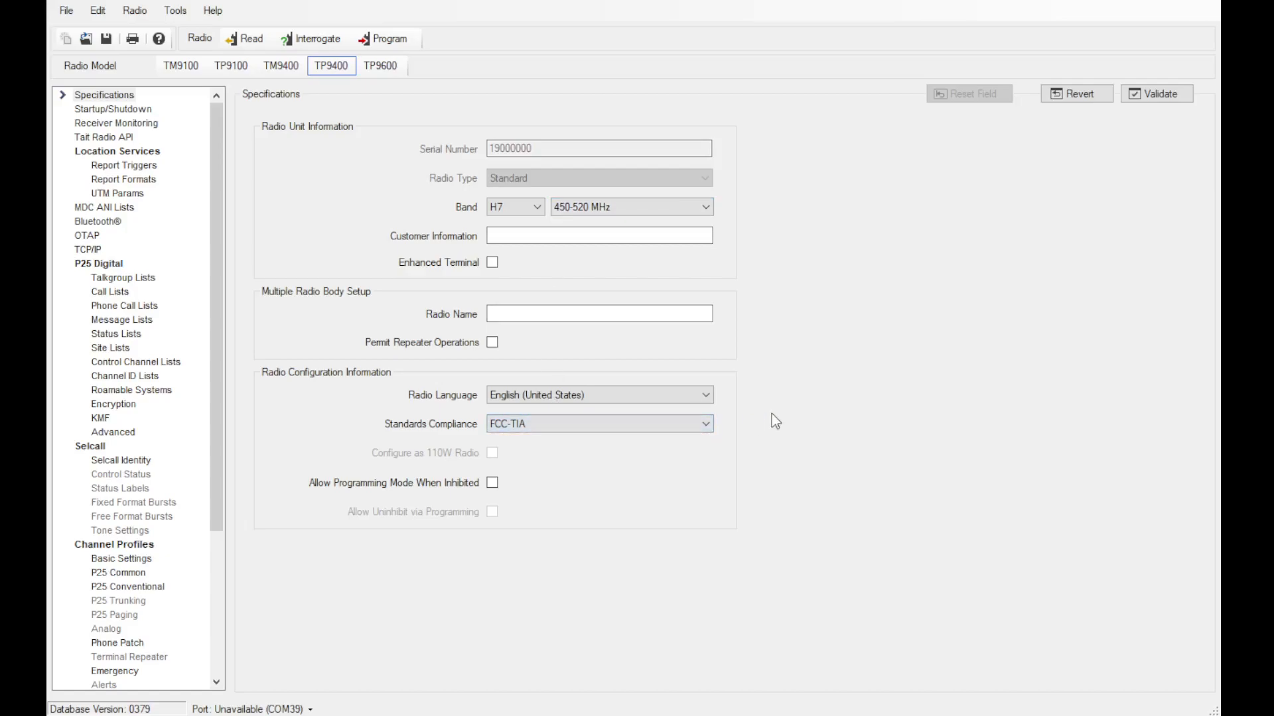
pyautogui.click(555, 238)
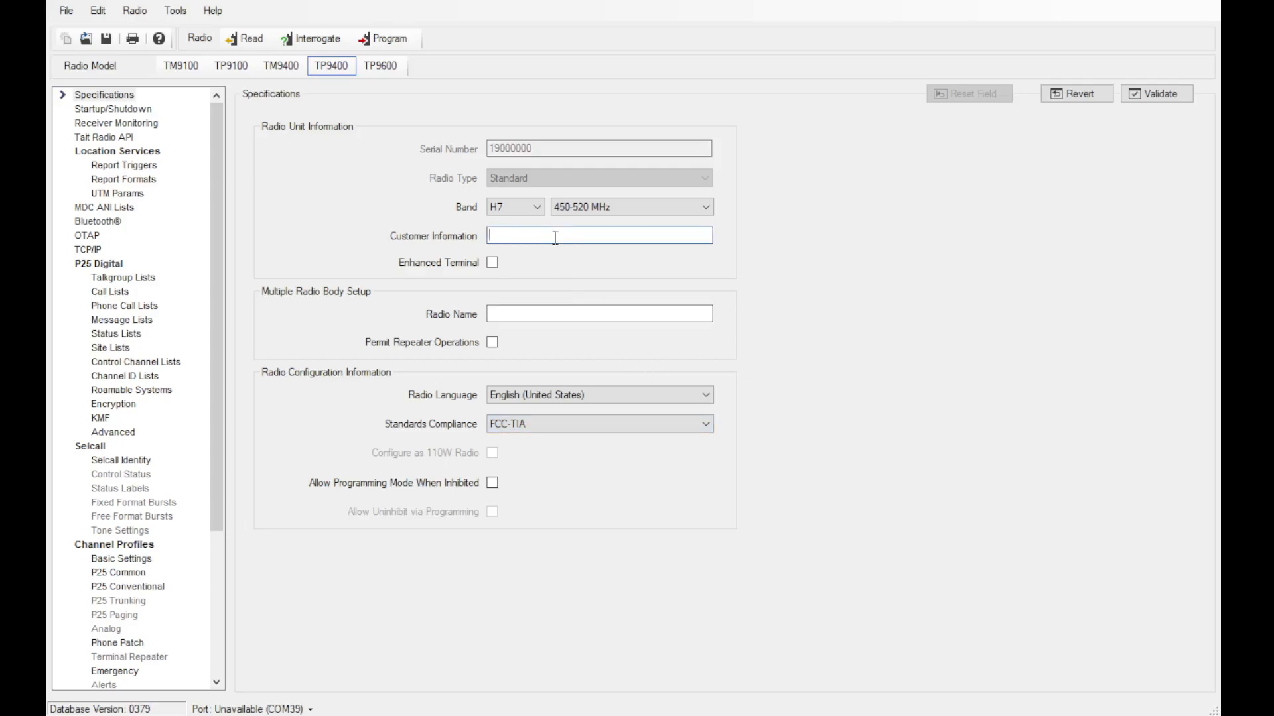
pyautogui.click(95, 110)
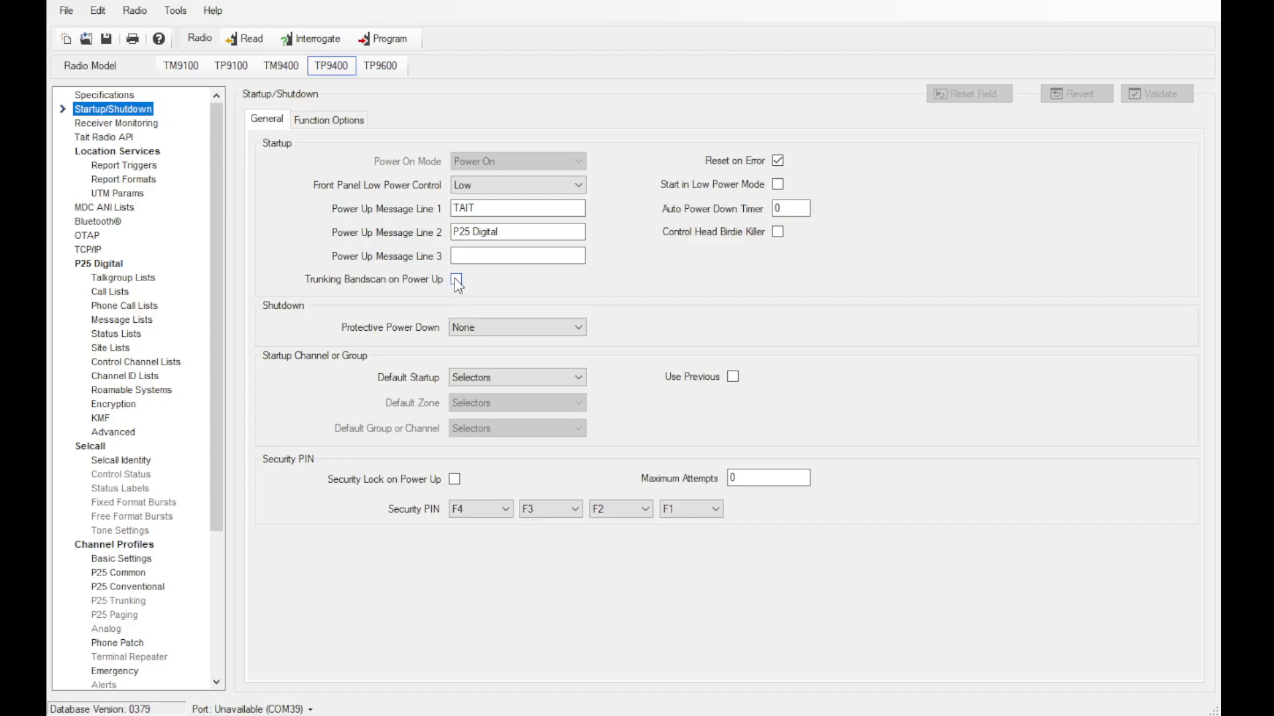
# - Review the startup function options, Receiver Monitoring and Tait Radio API settings
pyautogui.click(506, 327)
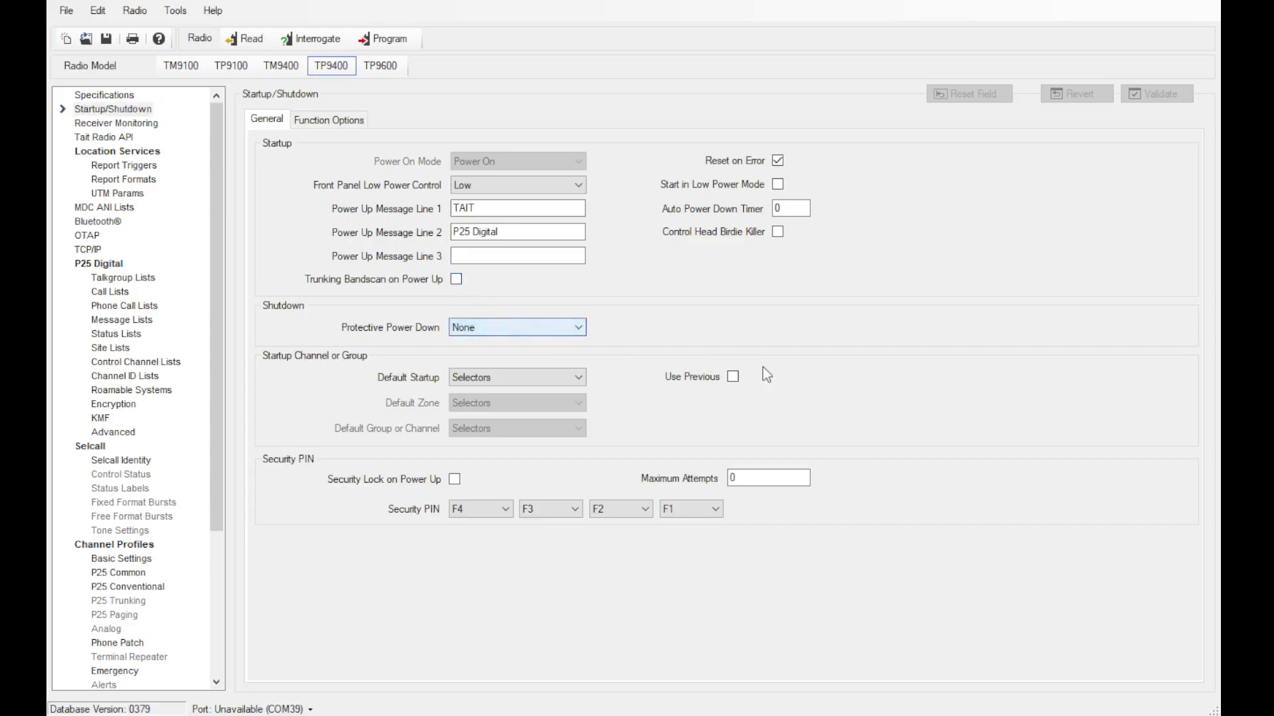
pyautogui.click(324, 121)
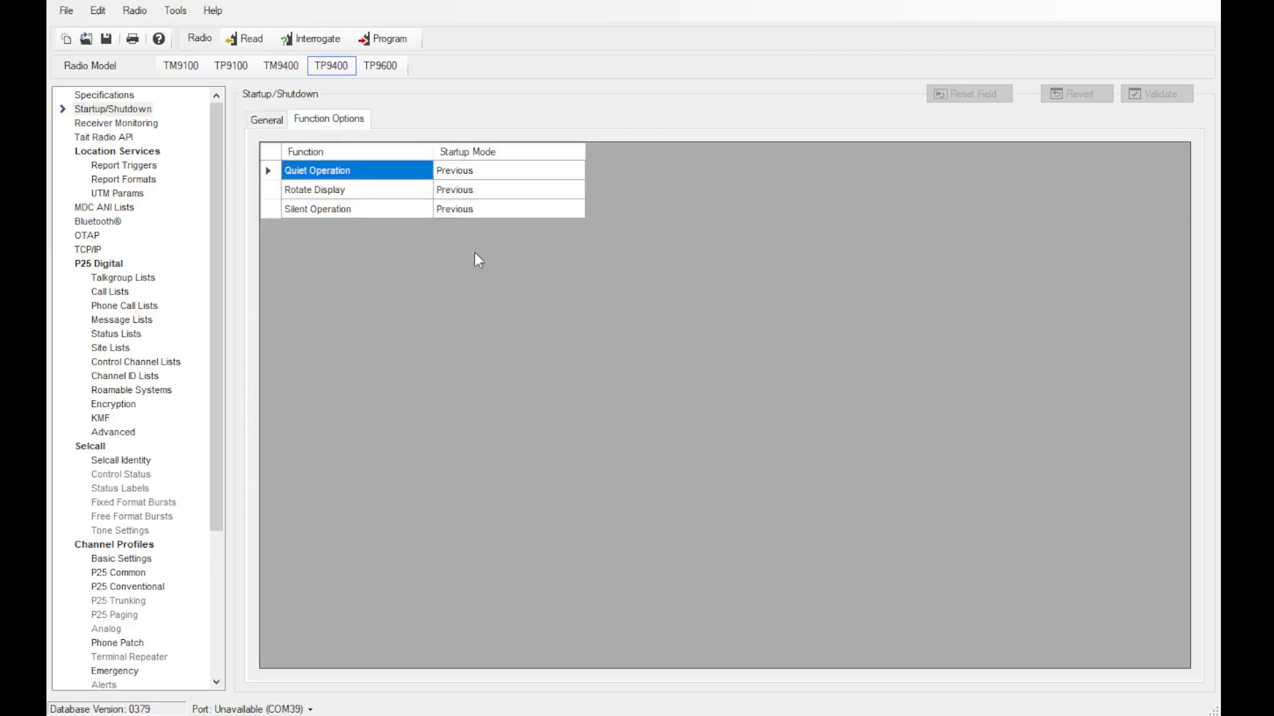
pyautogui.click(268, 121)
pyautogui.click(140, 127)
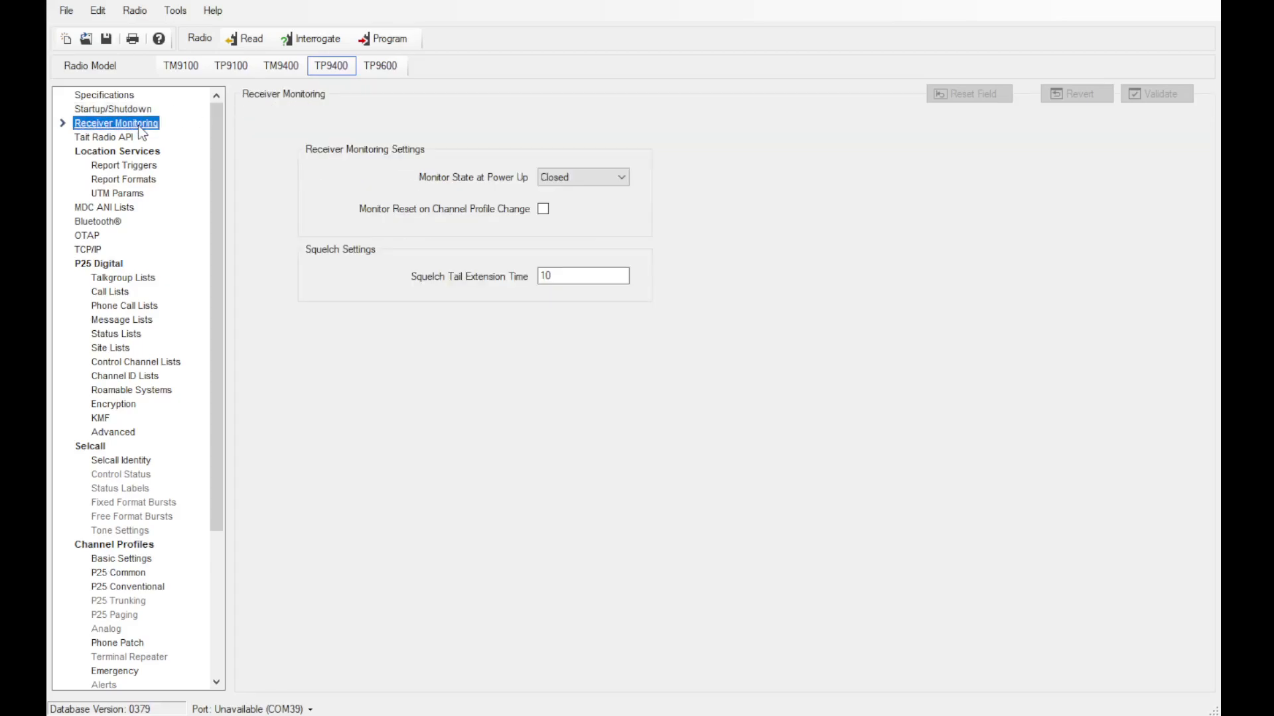
pyautogui.click(103, 139)
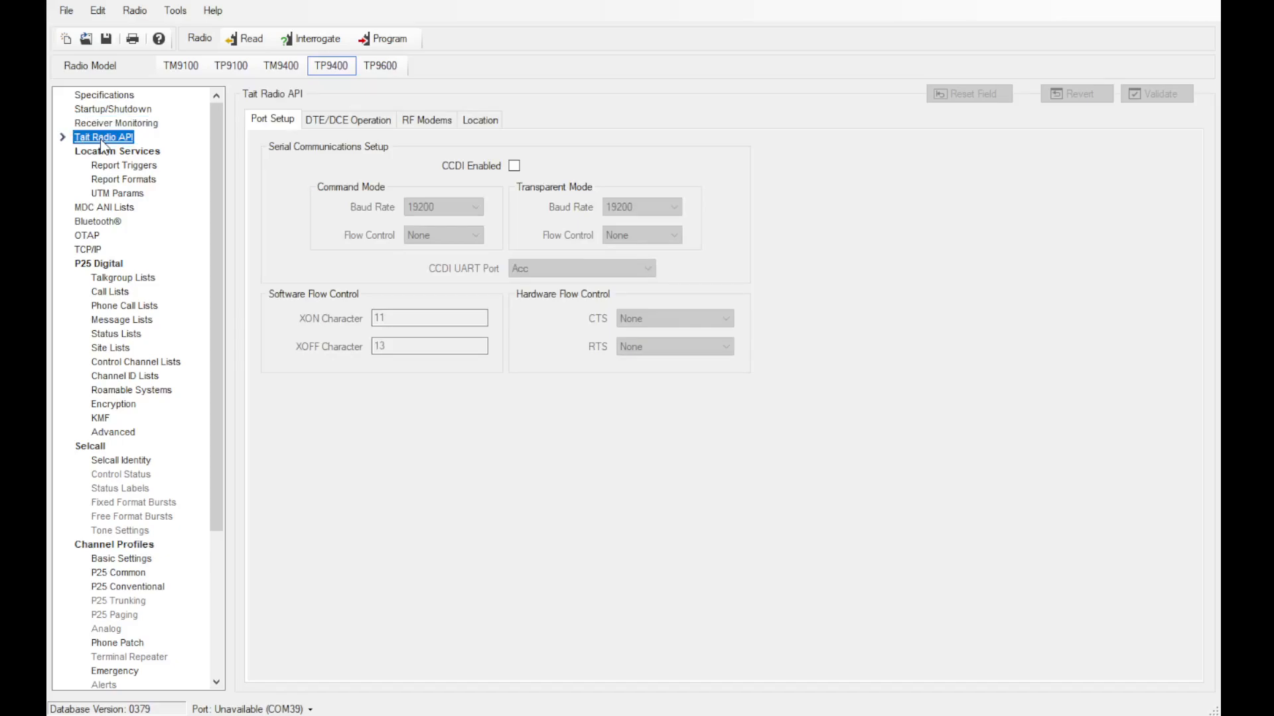
# - Browse Report Triggers, MDC ANI Lists, Bluetooth, OTAP and TCP/IP, ending on Talkgroup Lists
pyautogui.click(119, 166)
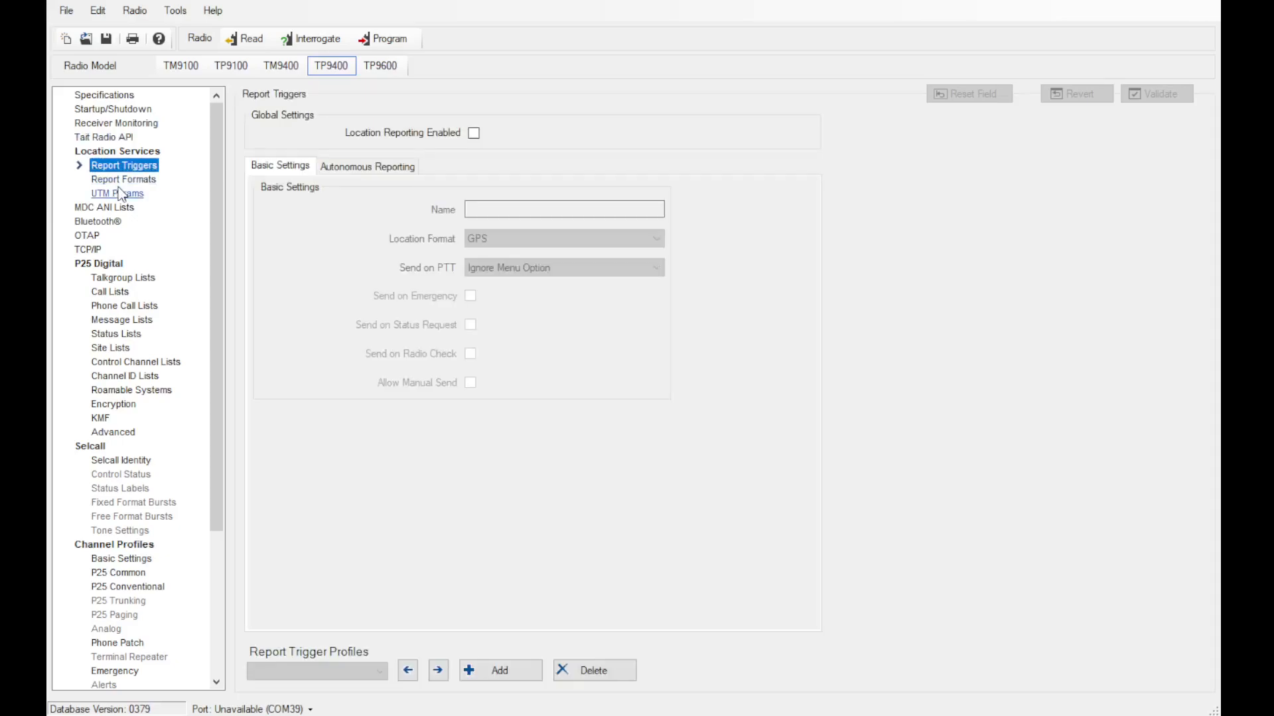
pyautogui.click(120, 207)
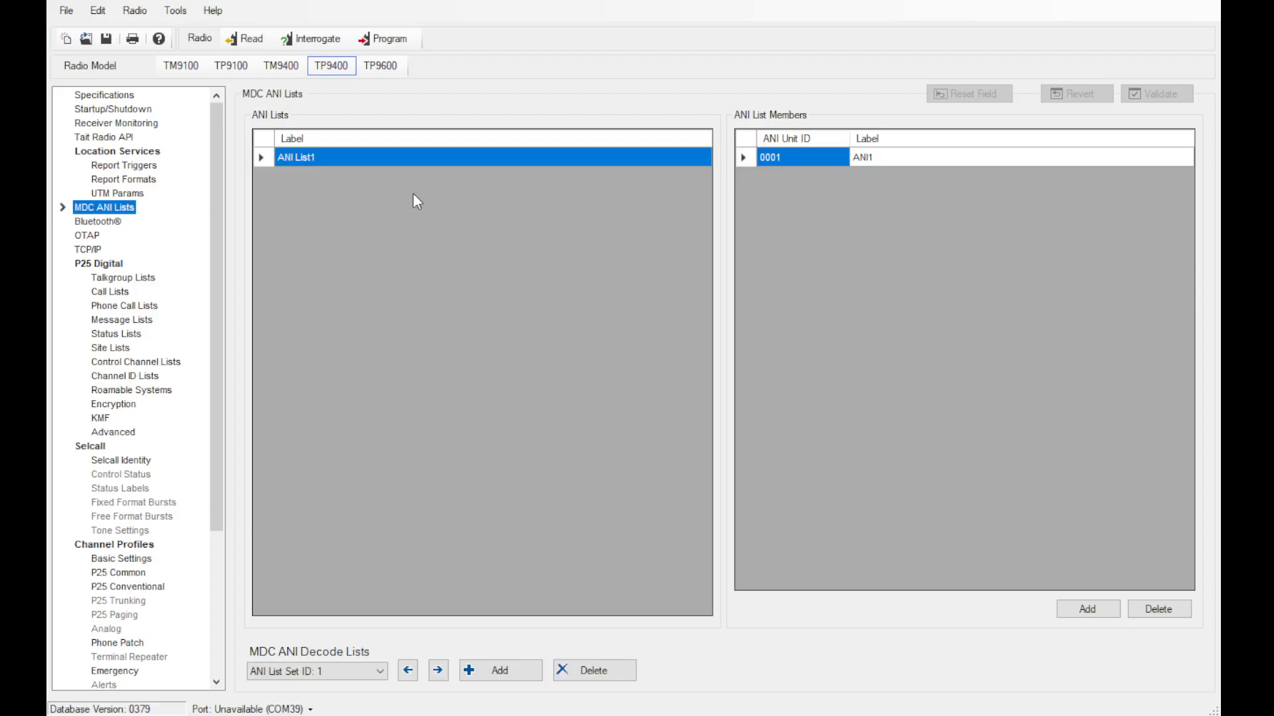
pyautogui.click(98, 222)
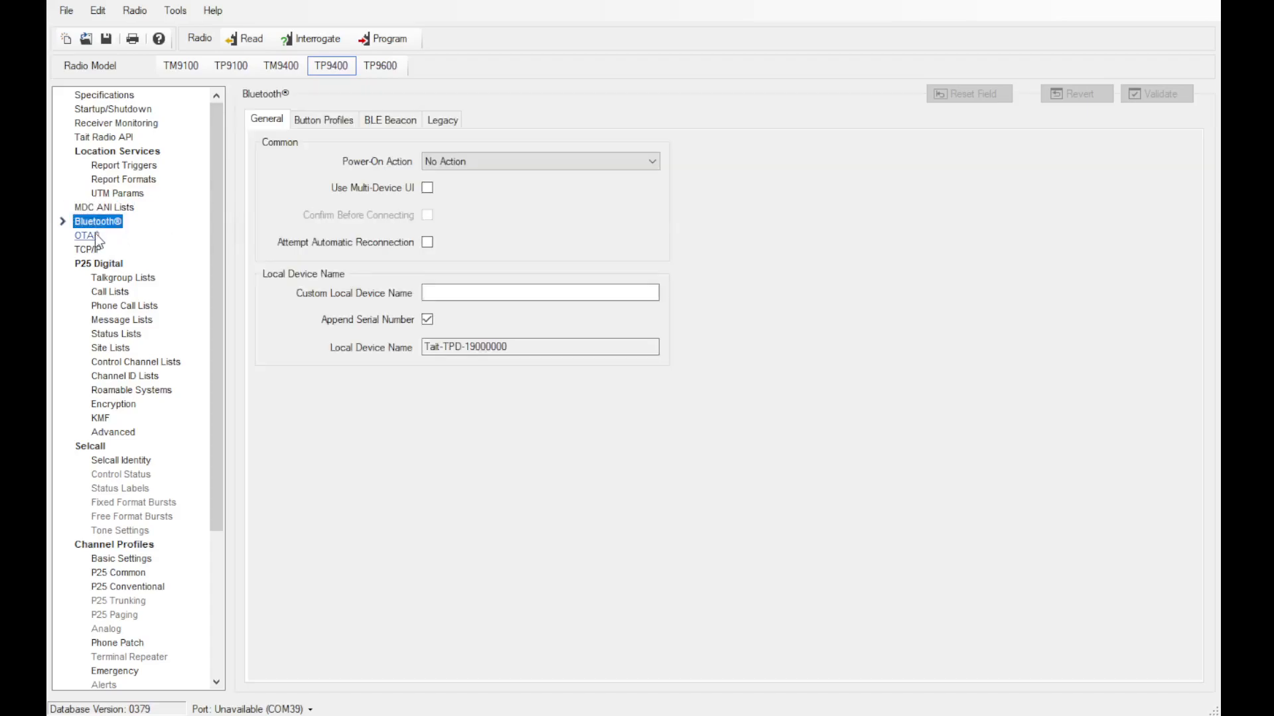
pyautogui.click(88, 238)
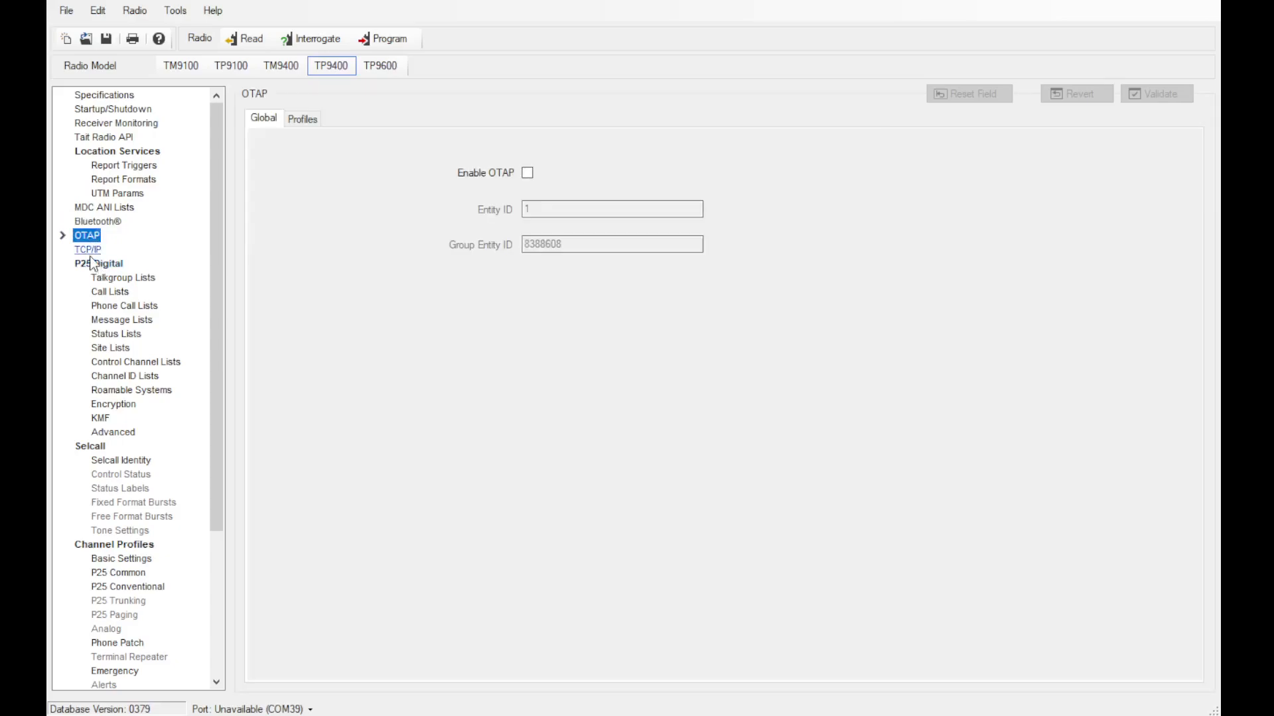
pyautogui.click(91, 252)
pyautogui.click(128, 279)
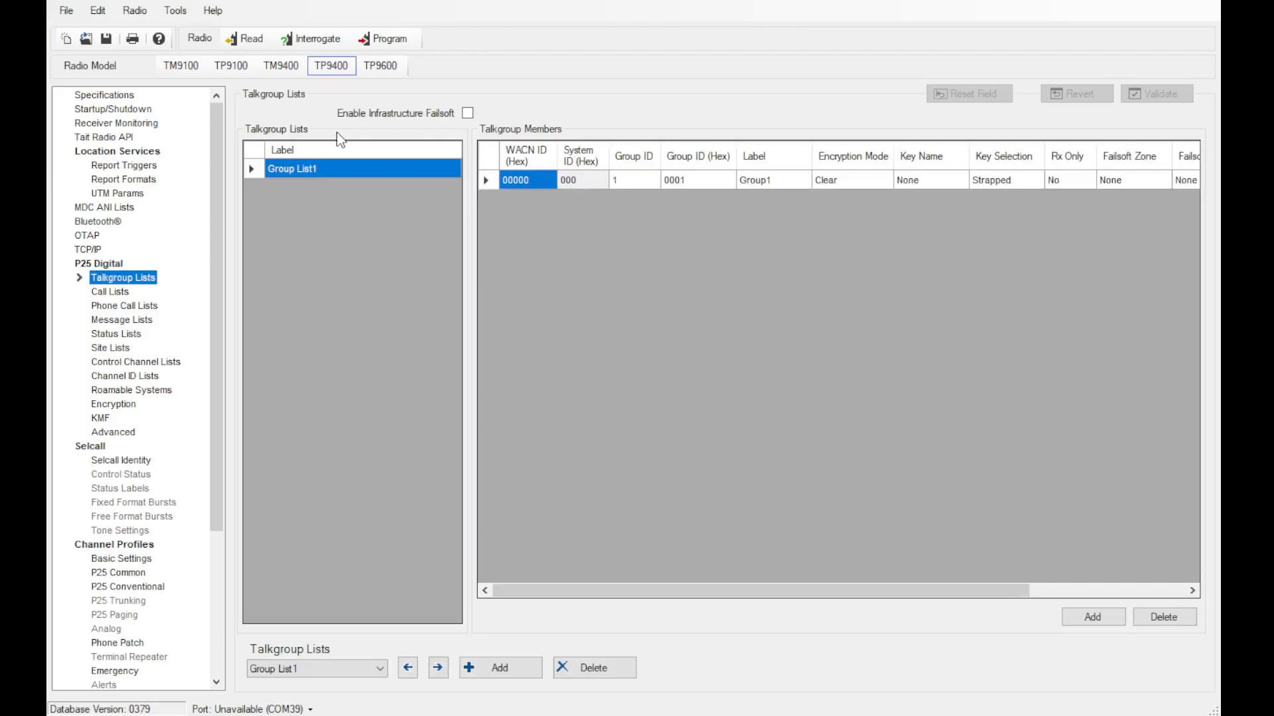
# - Rename talkgroup list Group List1 to CTRSTRS
pyautogui.click(341, 169)
pyautogui.hotkey('ctrl', 'a')
pyautogui.write('CTRSTRS')
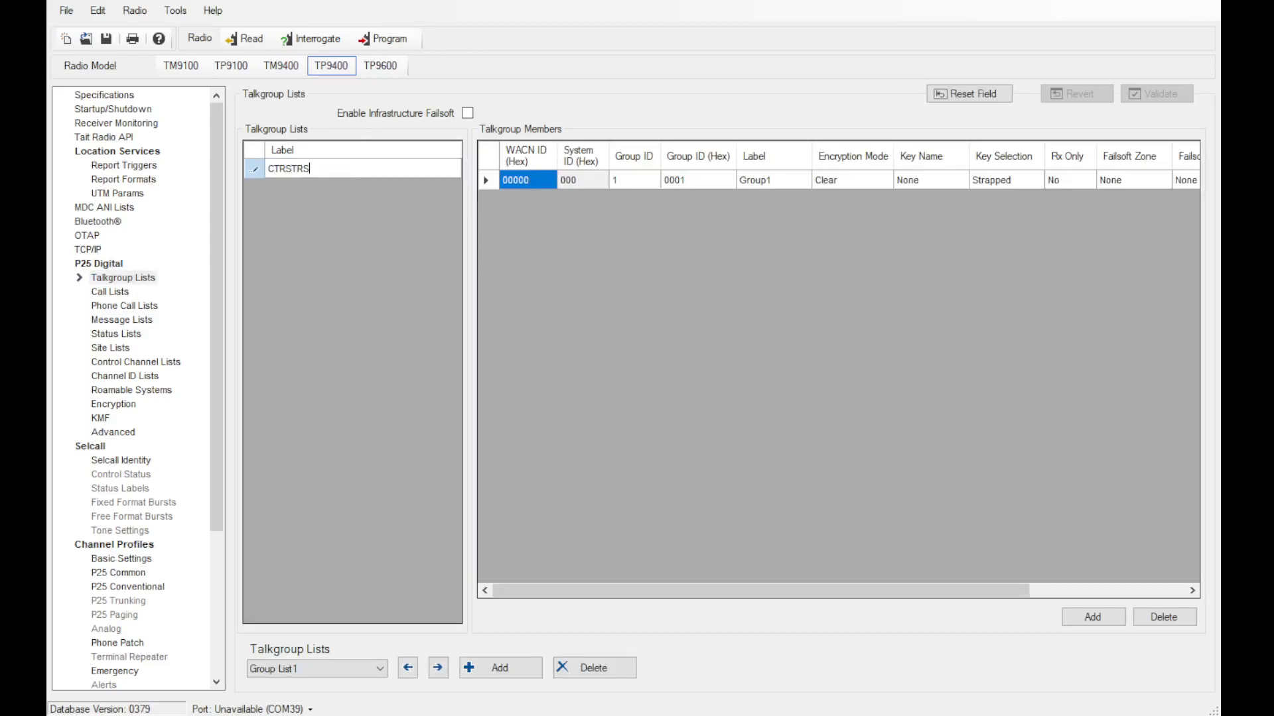
pyautogui.press('Return')
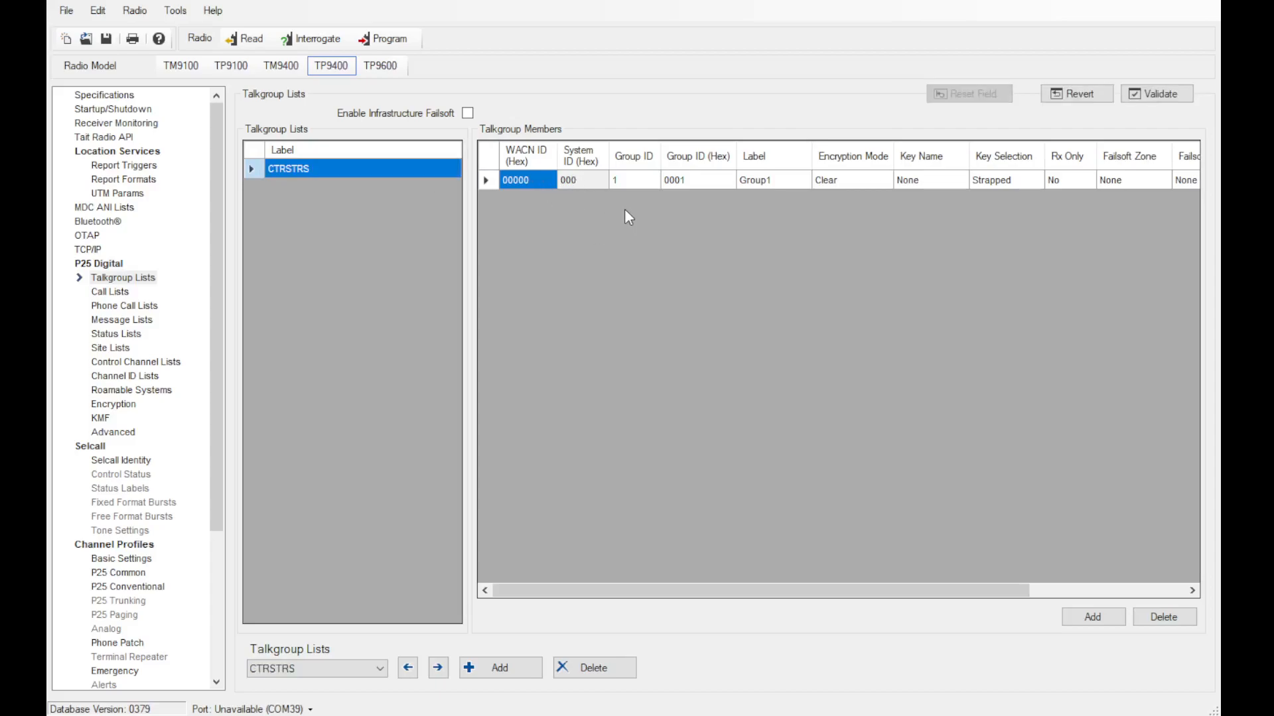
# - Give the first member hex Group ID 7B7B and the label xOPS
pyautogui.click(632, 186)
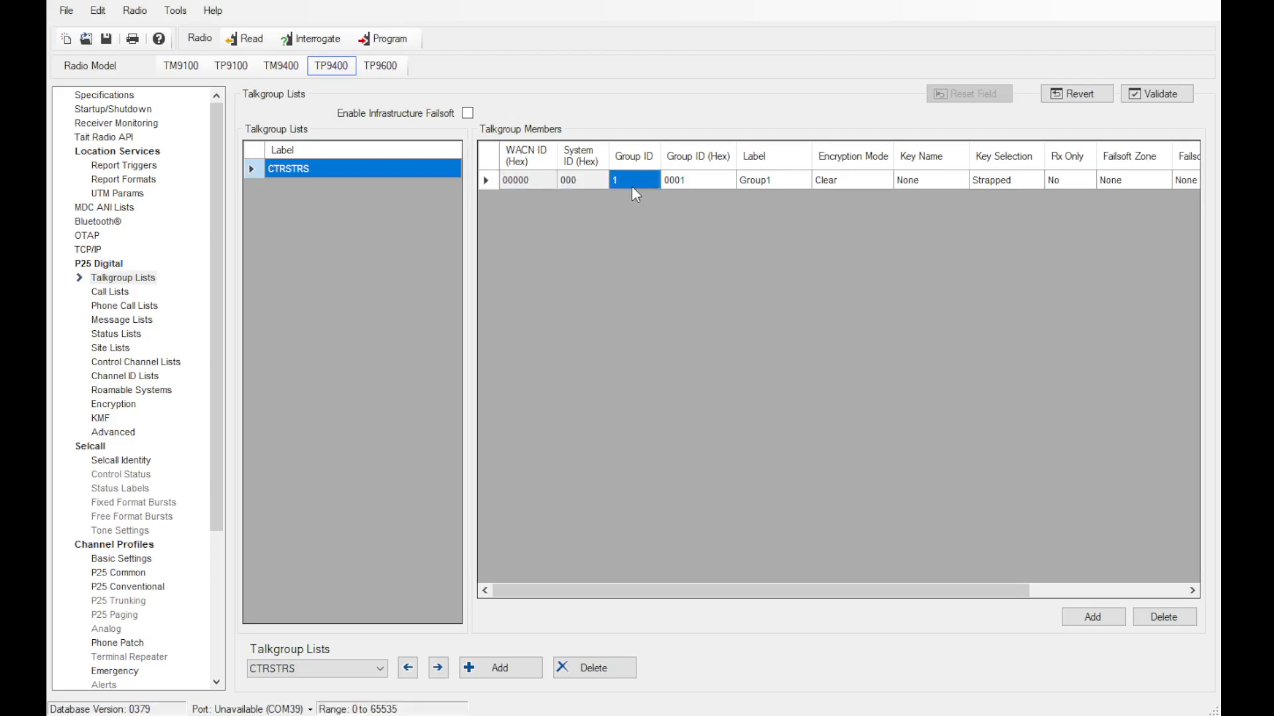
pyautogui.click(685, 191)
pyautogui.write('7B')
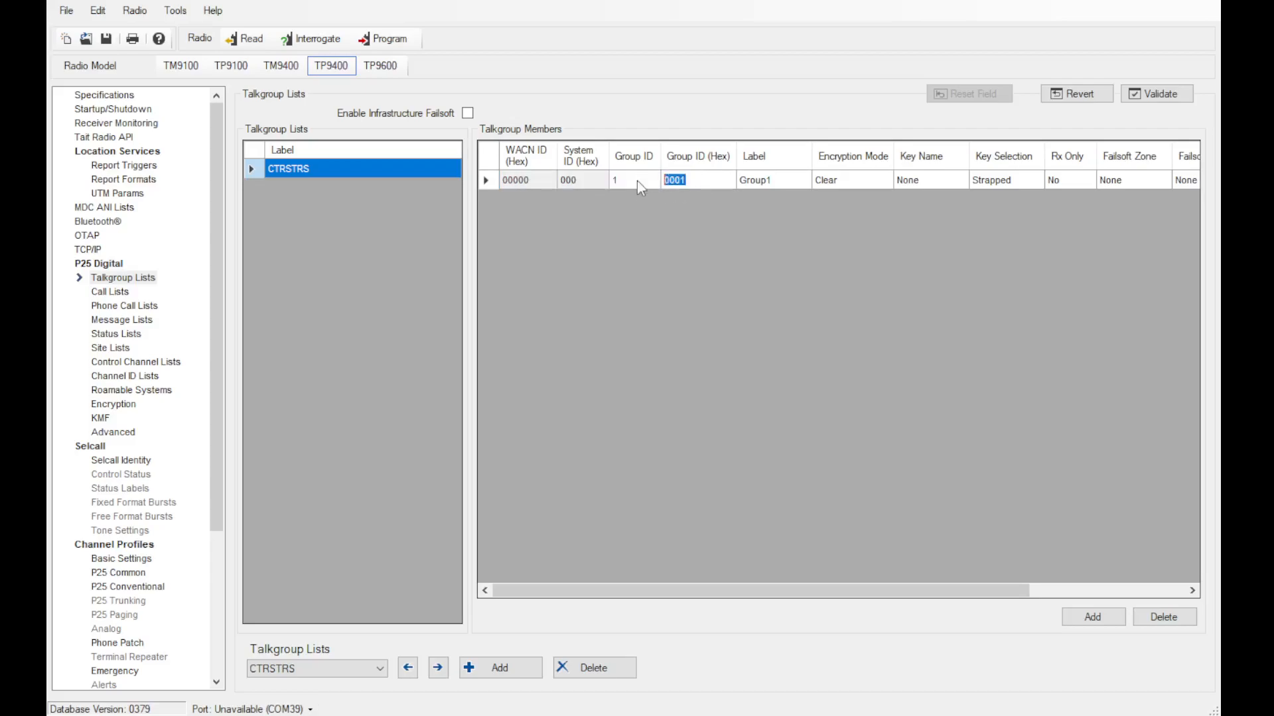
pyautogui.write('7B')
pyautogui.press('Return')
pyautogui.click(767, 174)
pyautogui.click(768, 175)
pyautogui.write('xOPS')
pyautogui.press('Return')
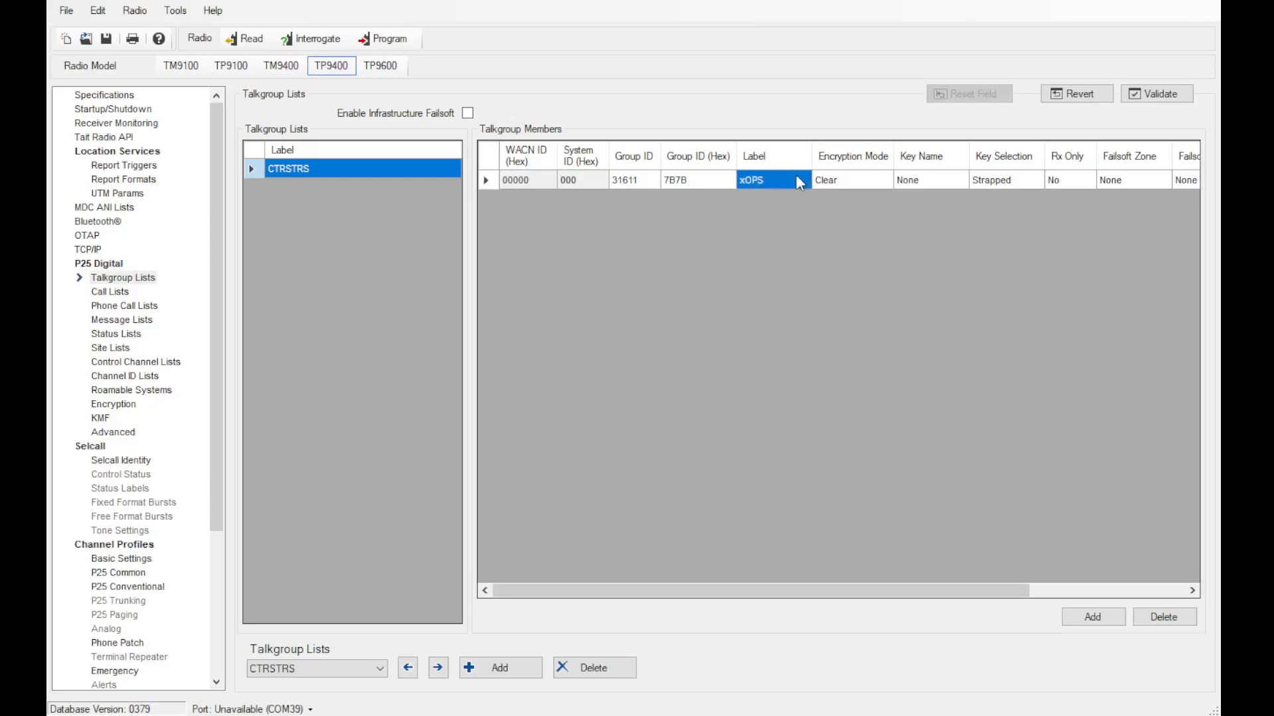
# - Set xOPS's encryption mode to Select
pyautogui.click(845, 176)
pyautogui.click(851, 174)
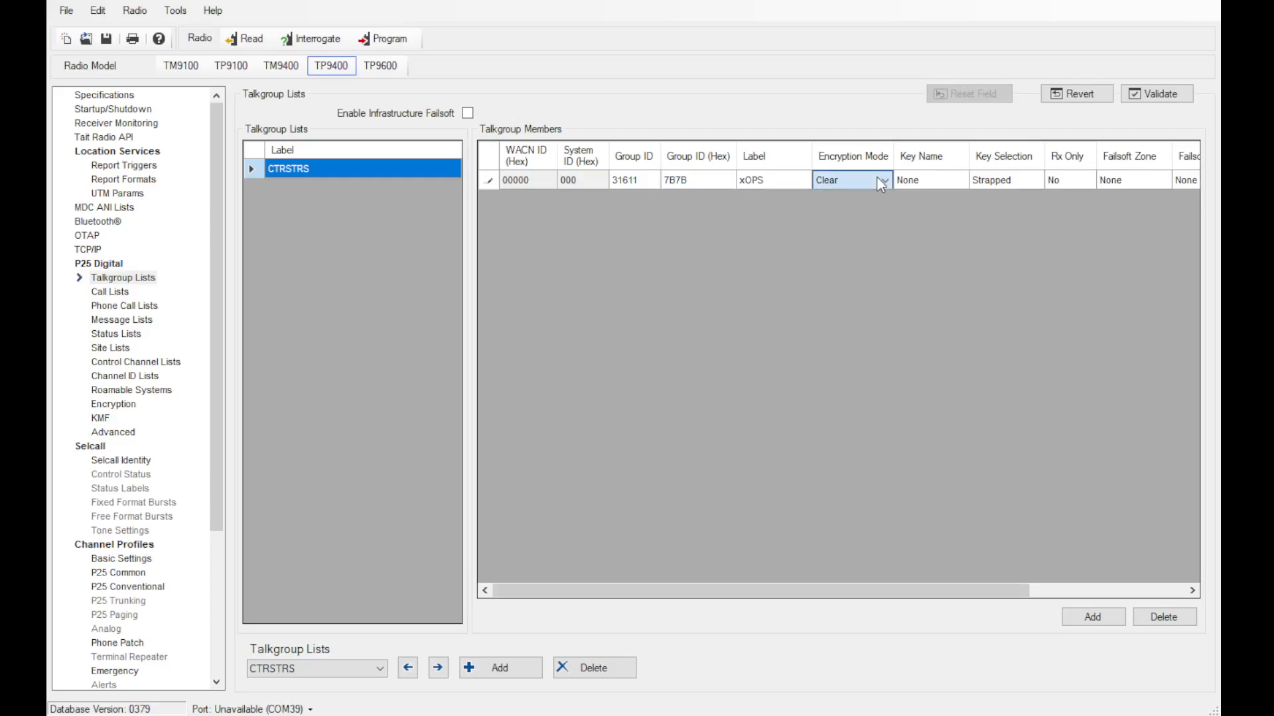
pyautogui.press('Down')
pyautogui.click(935, 187)
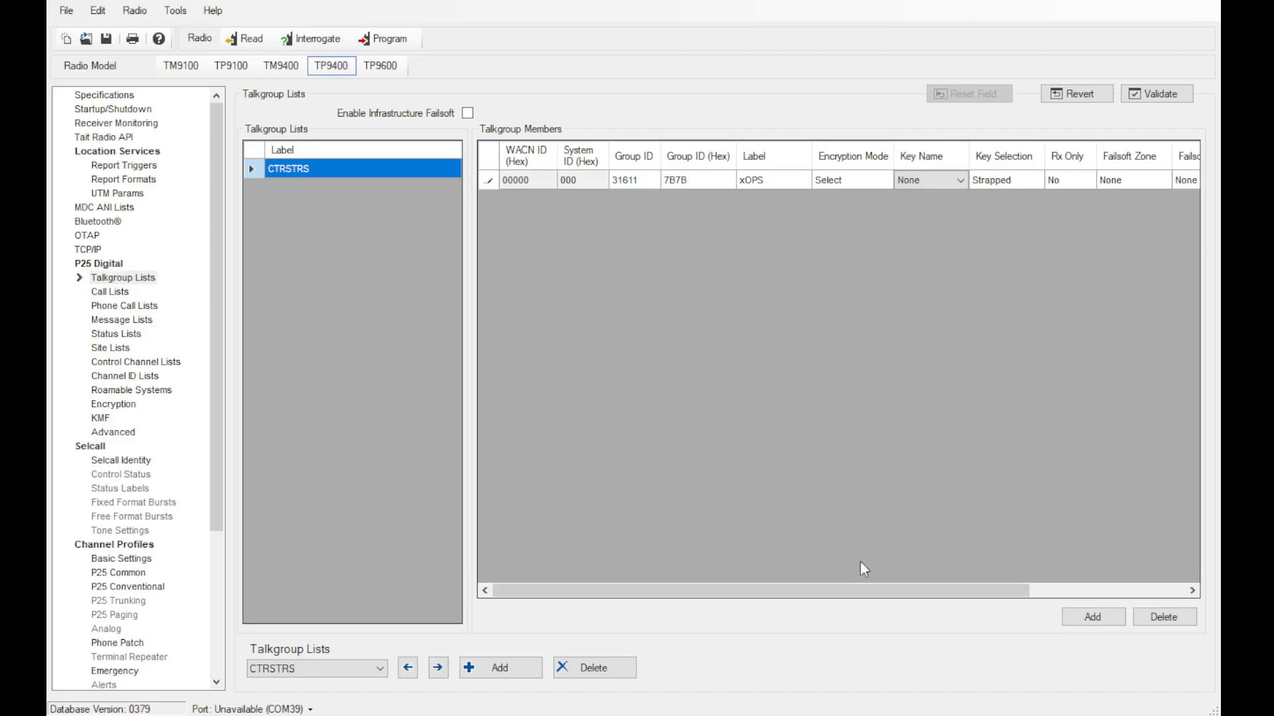
pyautogui.moveTo(866, 590)
pyautogui.mouseDown()
pyautogui.moveTo(994, 604)
pyautogui.moveTo(1063, 594)
pyautogui.moveTo(841, 594)
pyautogui.mouseUp()
# - Add talkgroup members Group1 through Group4 and recheck xOPS's encryption mode
pyautogui.click(1091, 618)
pyautogui.click(1092, 619)
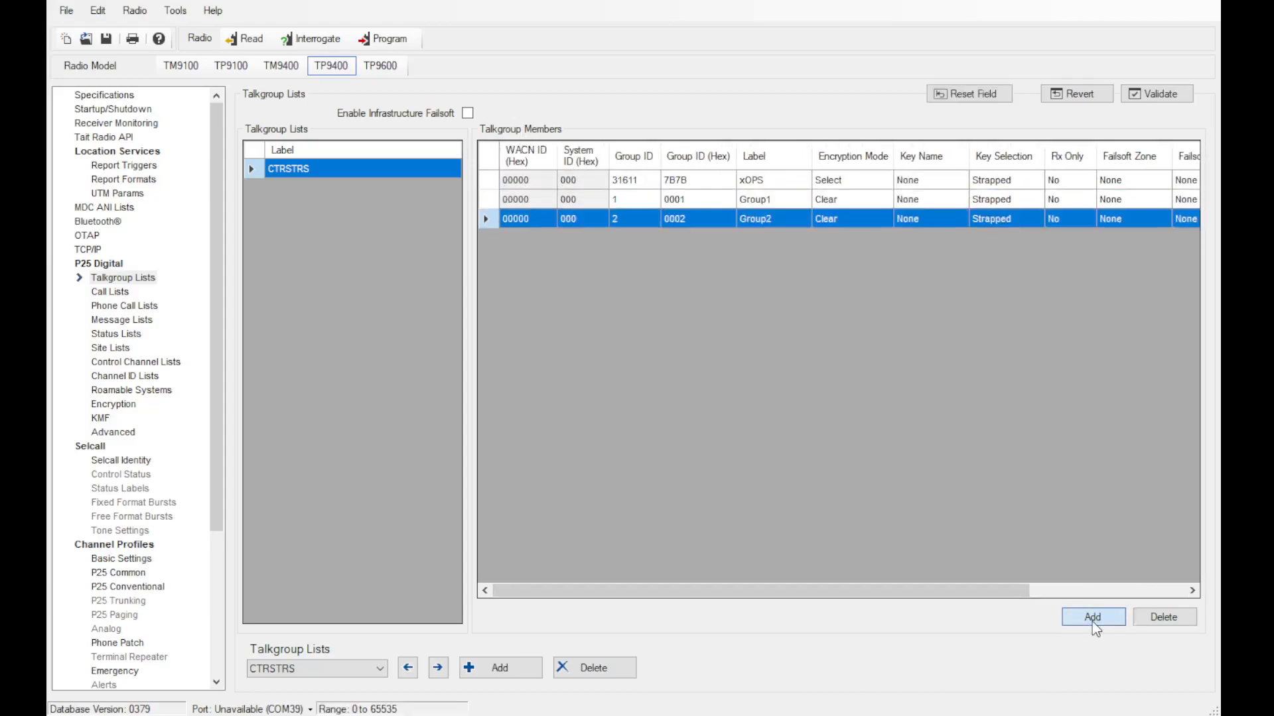
pyautogui.click(1092, 618)
pyautogui.click(1092, 618)
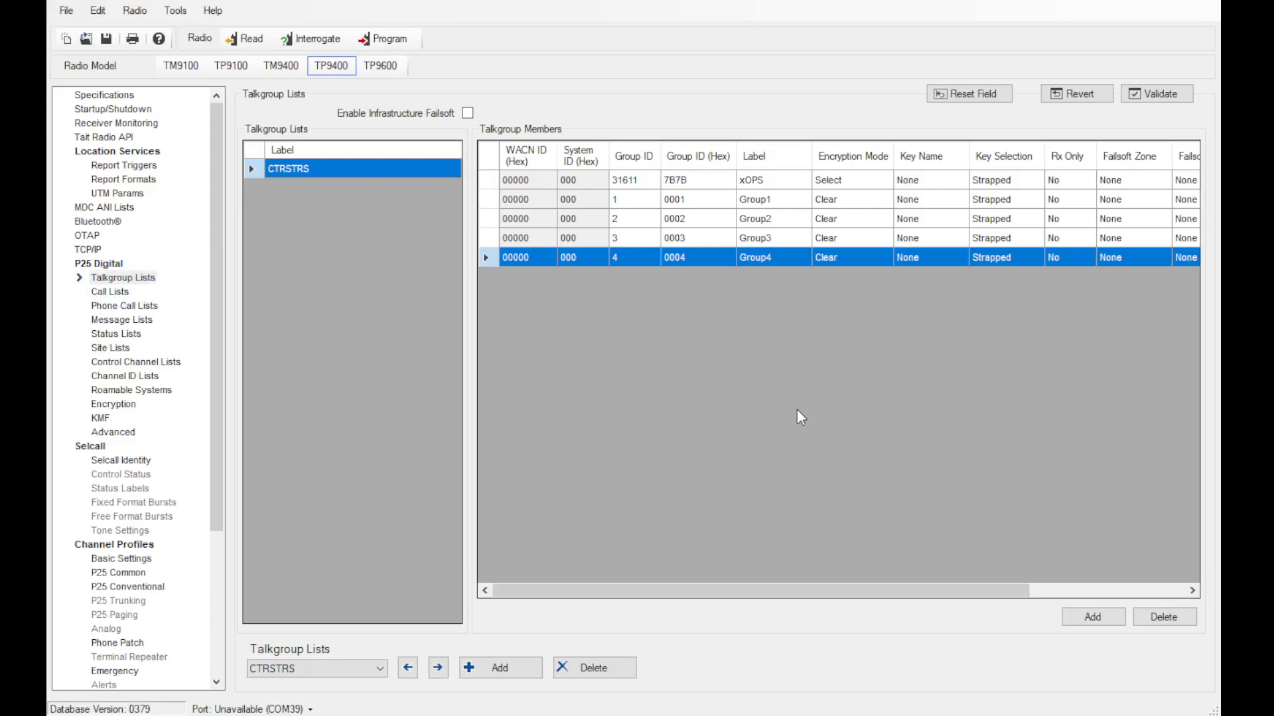
pyautogui.click(868, 183)
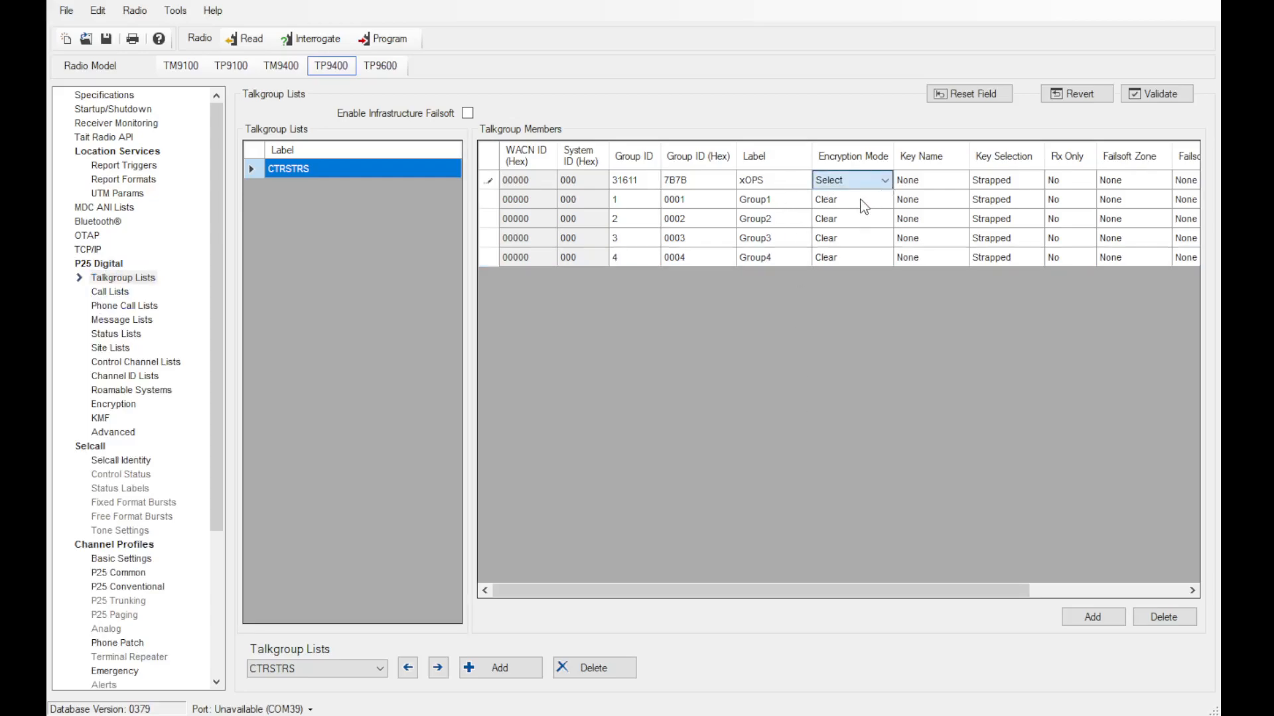
pyautogui.click(120, 292)
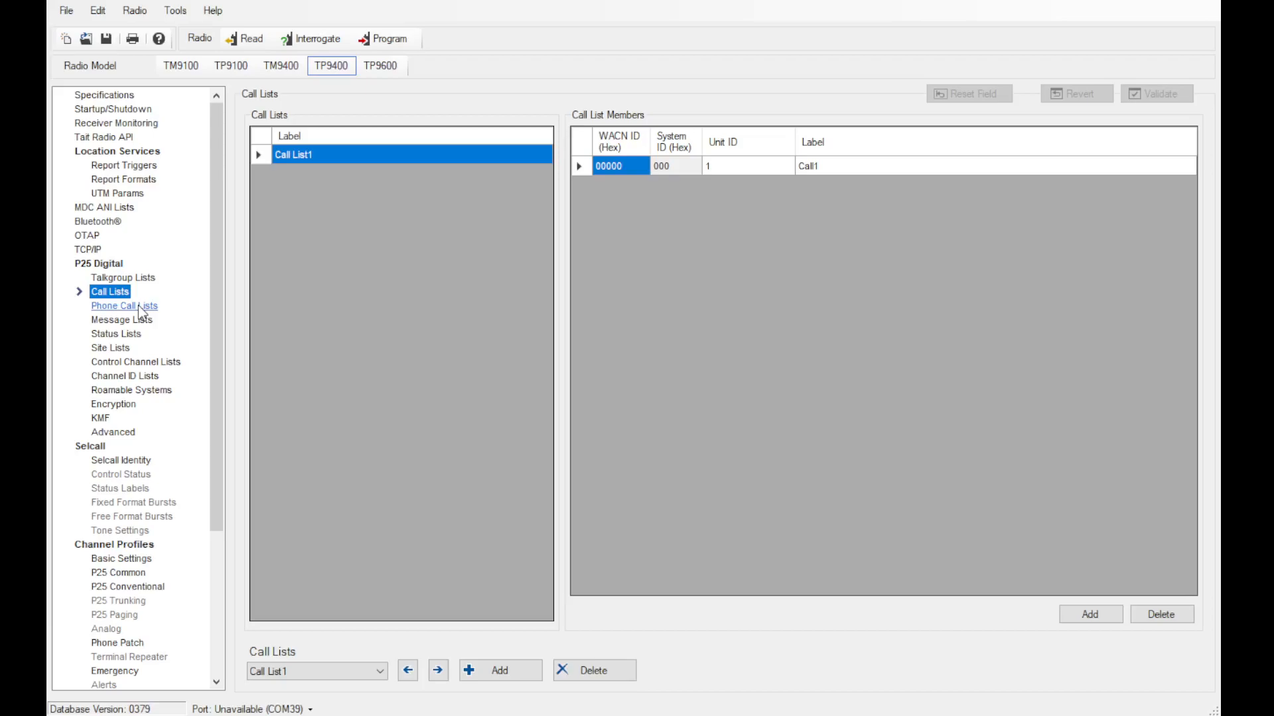
# - Label the Call1 member APX and set its unit ID to 9001
pyautogui.click(837, 166)
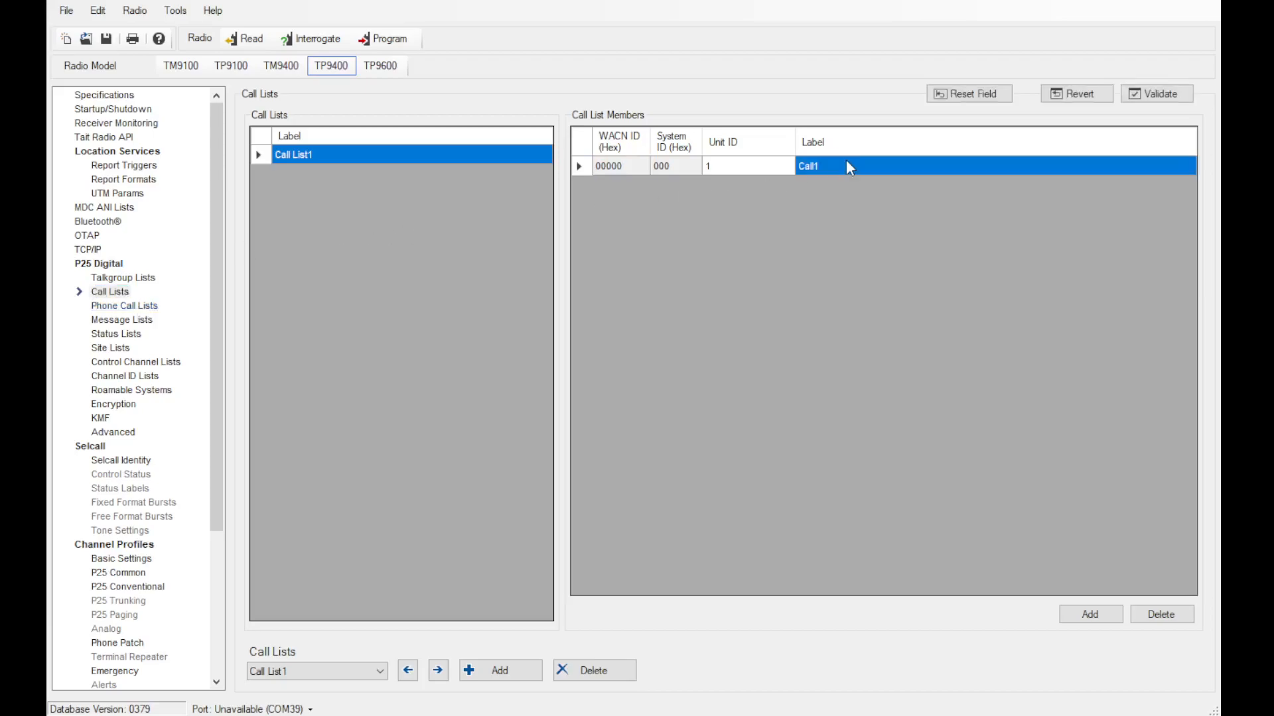
pyautogui.write('APX')
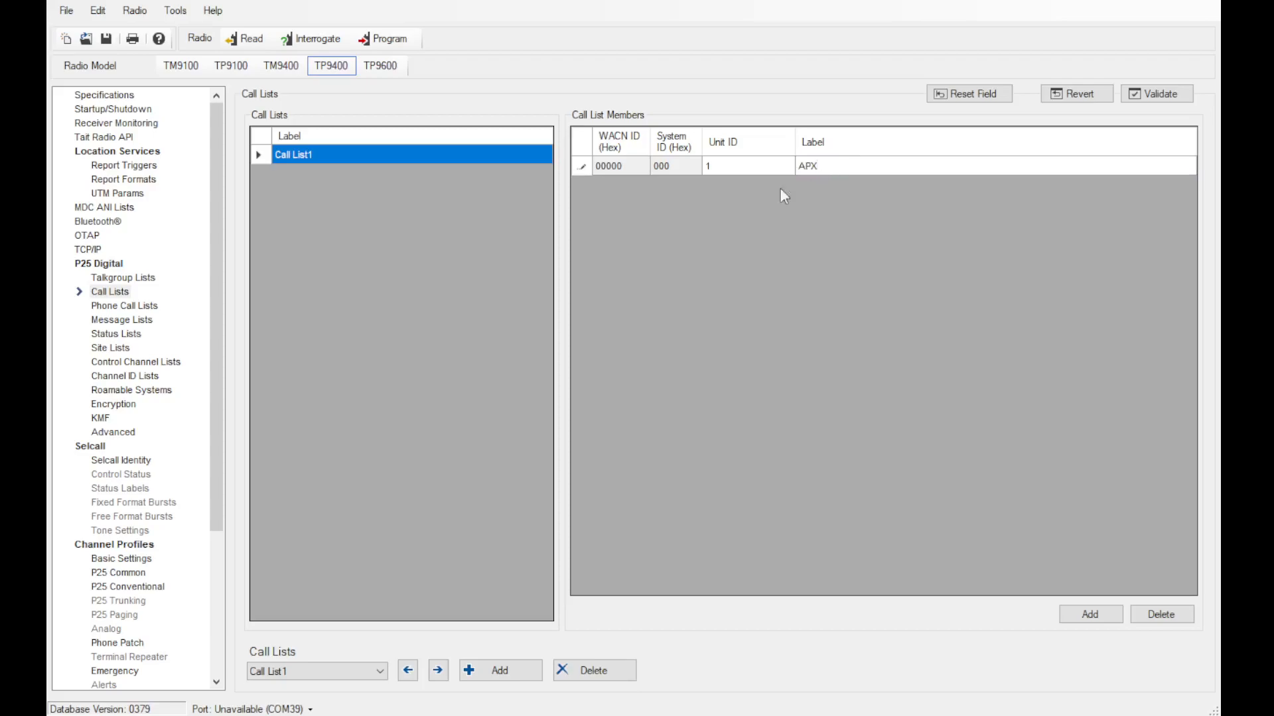
pyautogui.click(729, 169)
pyautogui.write('001')
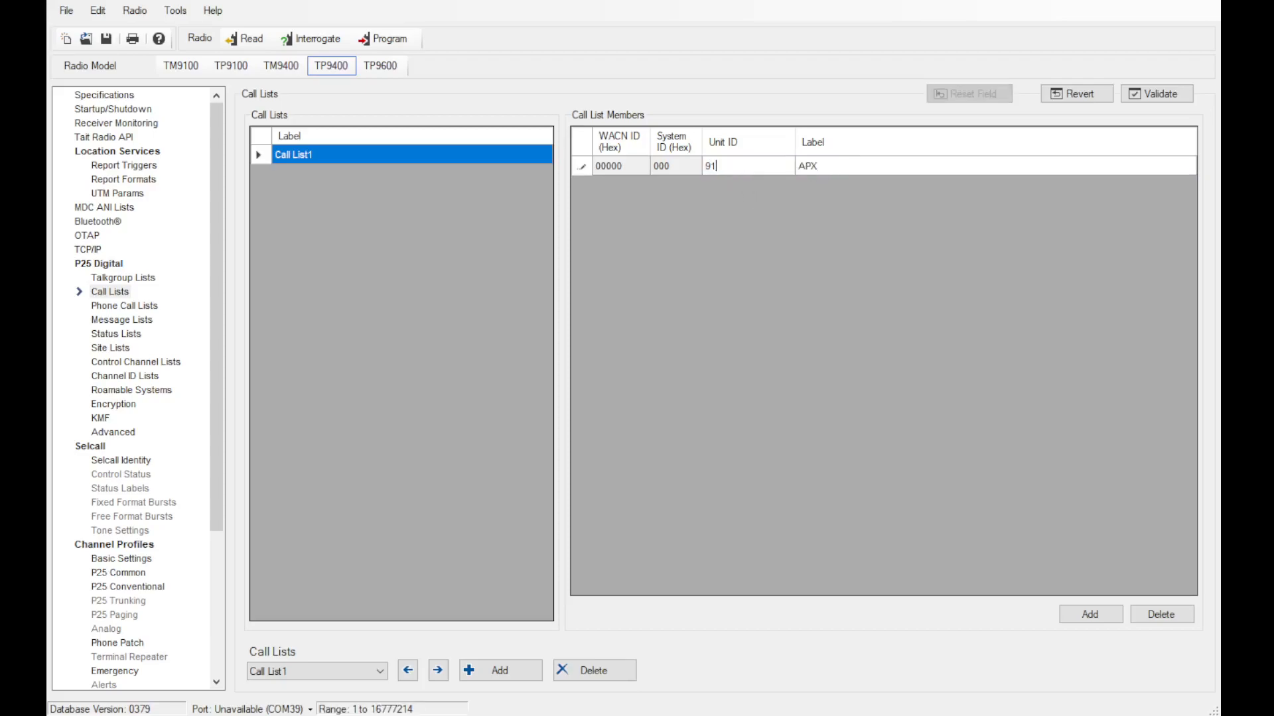
pyautogui.press('Return')
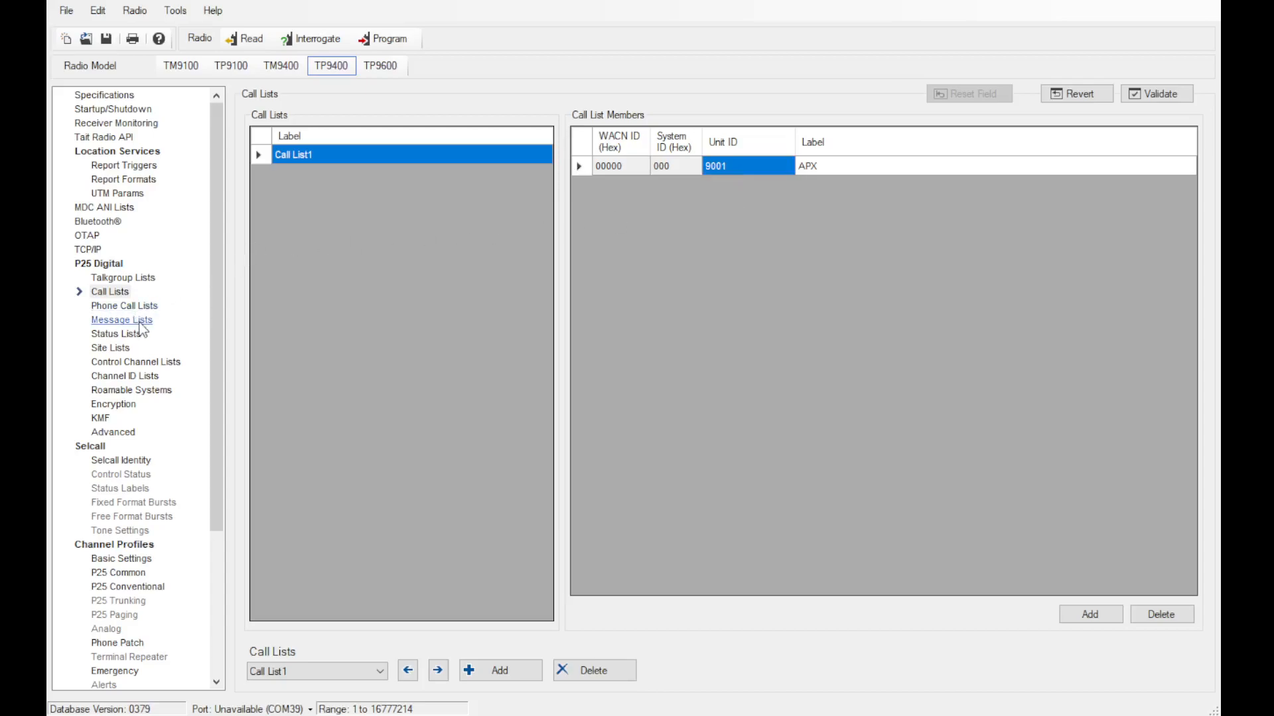
# - Add members to Status List1 and relabel the first status AVAIL
pyautogui.click(118, 334)
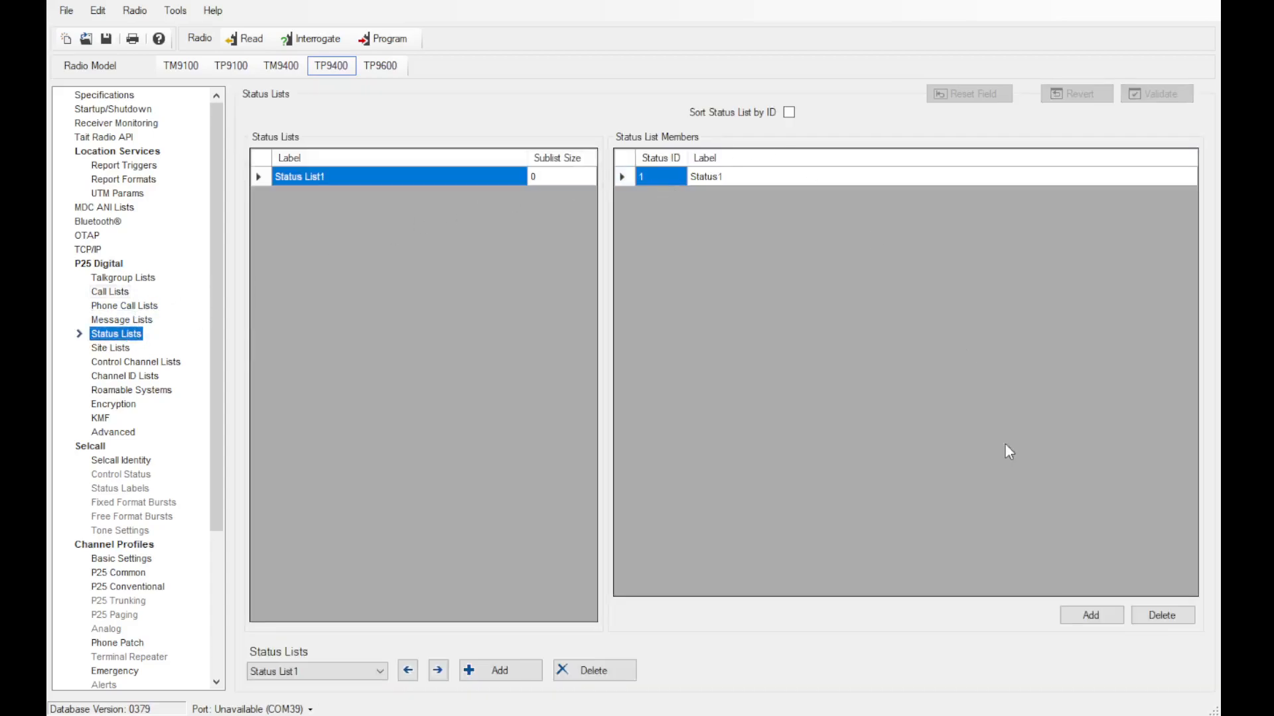
pyautogui.click(1088, 616)
pyautogui.click(1088, 616)
pyautogui.click(739, 182)
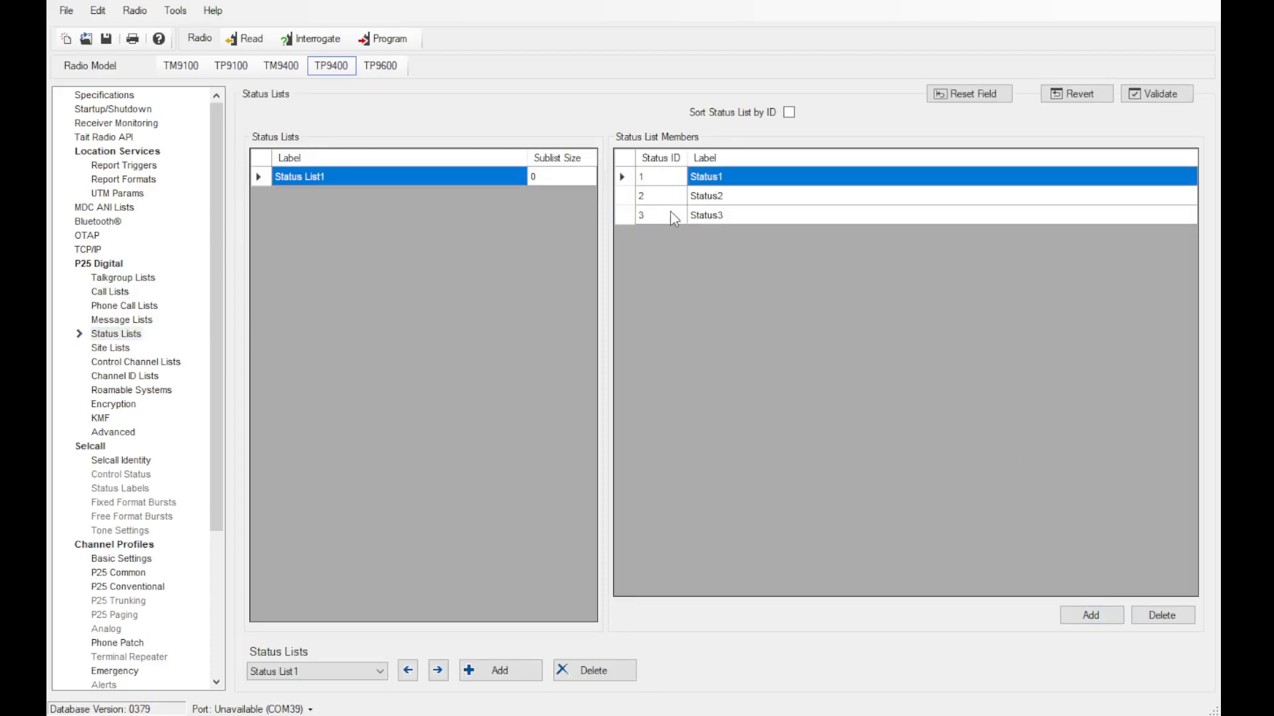
pyautogui.click(739, 178)
pyautogui.write('A')
pyautogui.hotkey('ctrl', 'a')
pyautogui.write('VAIL')
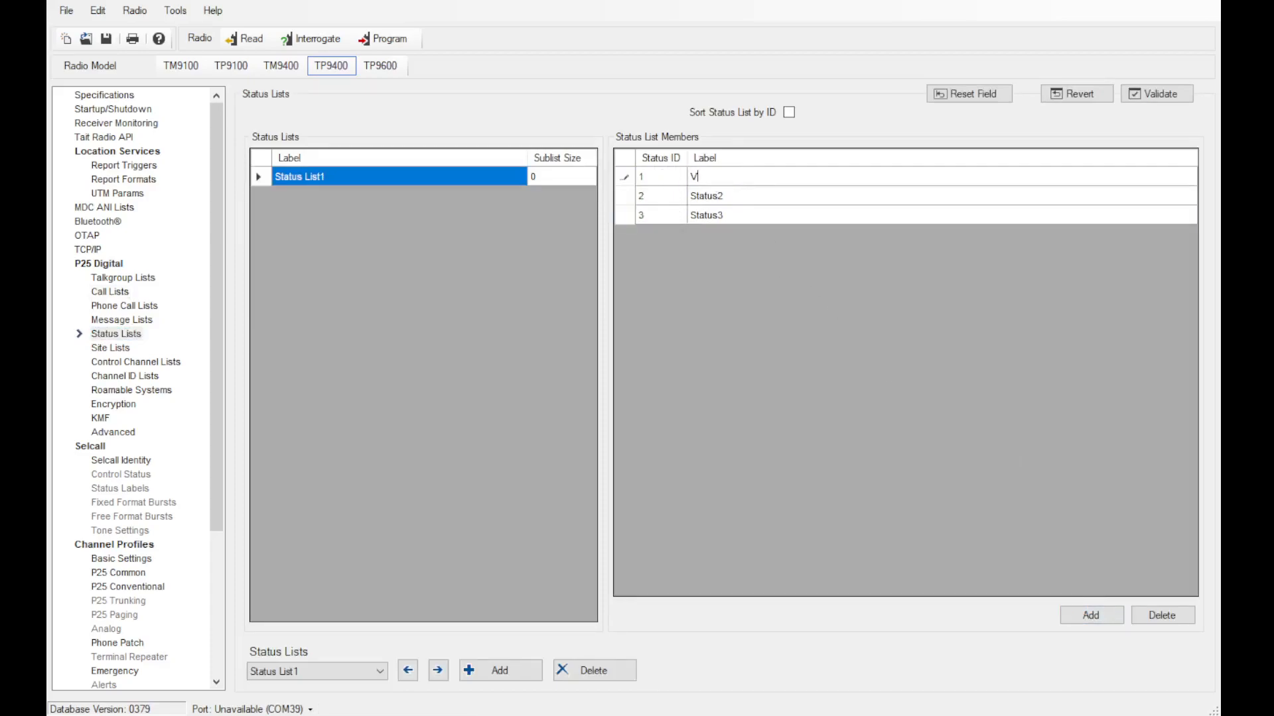
pyautogui.press('BackSpace')
pyautogui.press('BackSpace')
pyautogui.press('BackSpace')
pyautogui.press('BackSpace')
pyautogui.write('AVAIL')
# - Rename the second and third statuses BUSY and DND
pyautogui.click(748, 195)
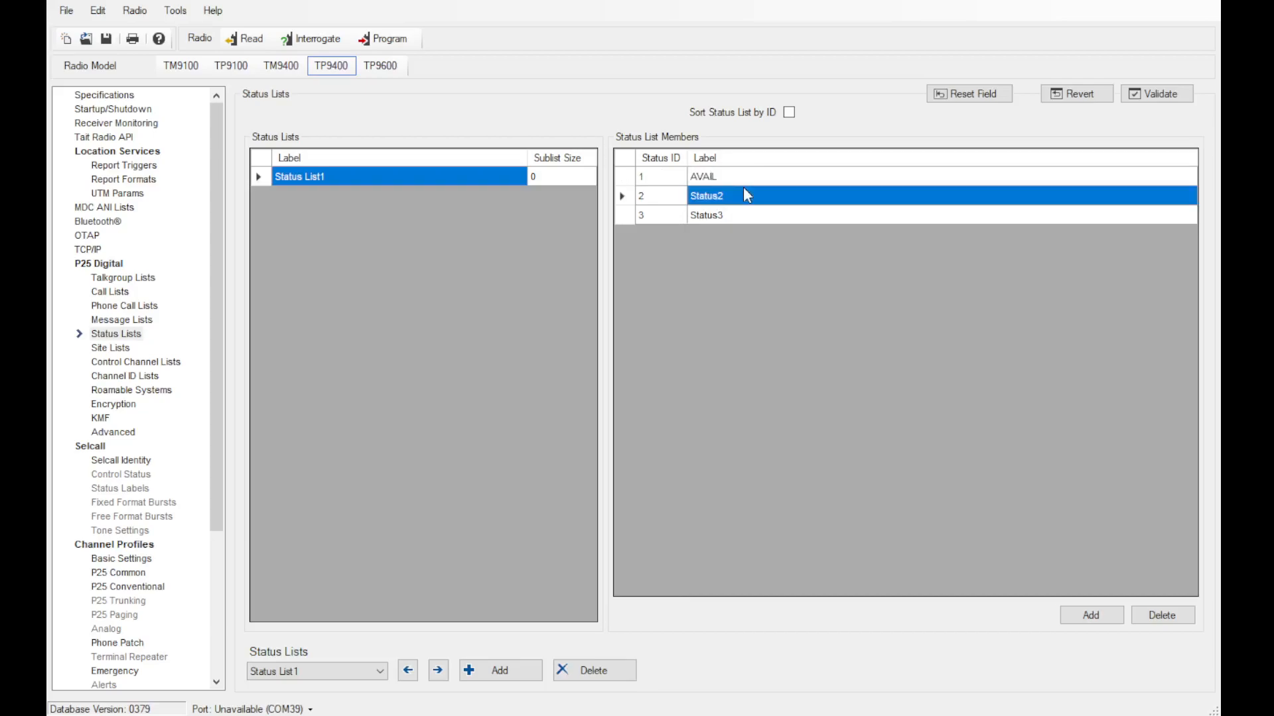
pyautogui.write('BUSY')
pyautogui.press('Return')
pyautogui.write('DND')
pyautogui.press('Return')
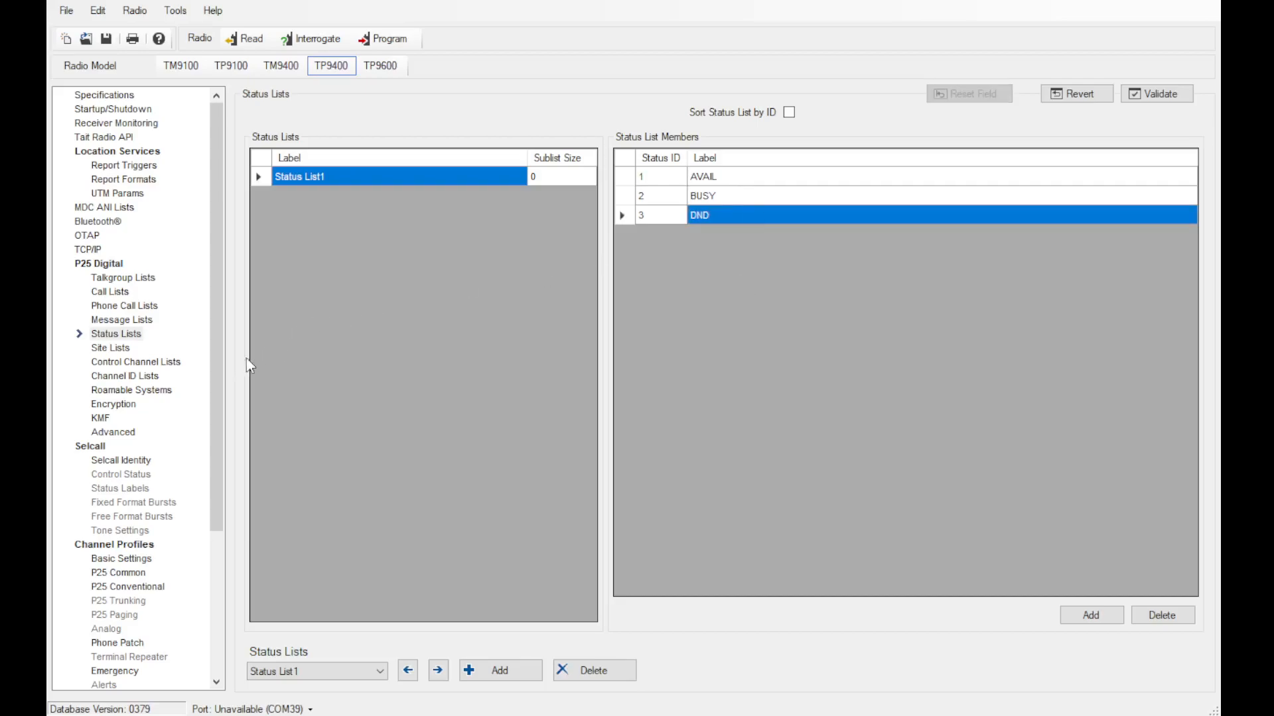
pyautogui.click(122, 347)
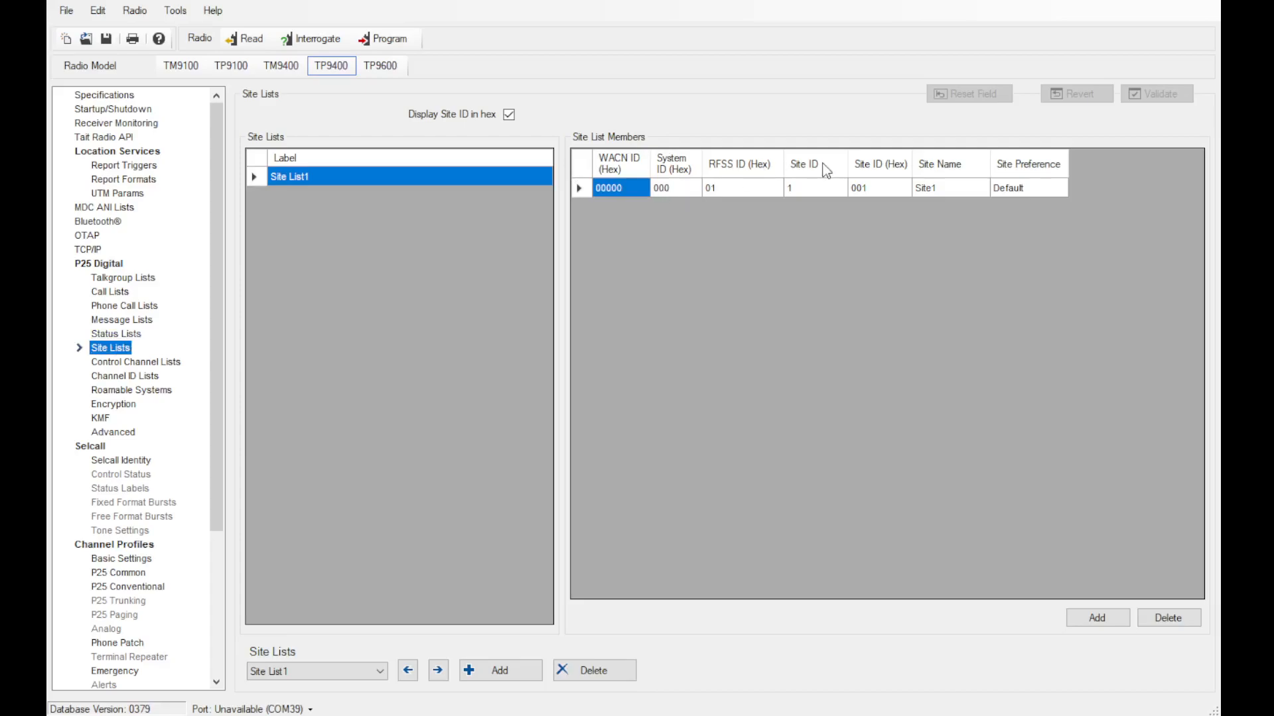
# - Add control channel members to List 1 and set row 1 to Rx 451.8 / Tx 456.8
pyautogui.click(192, 363)
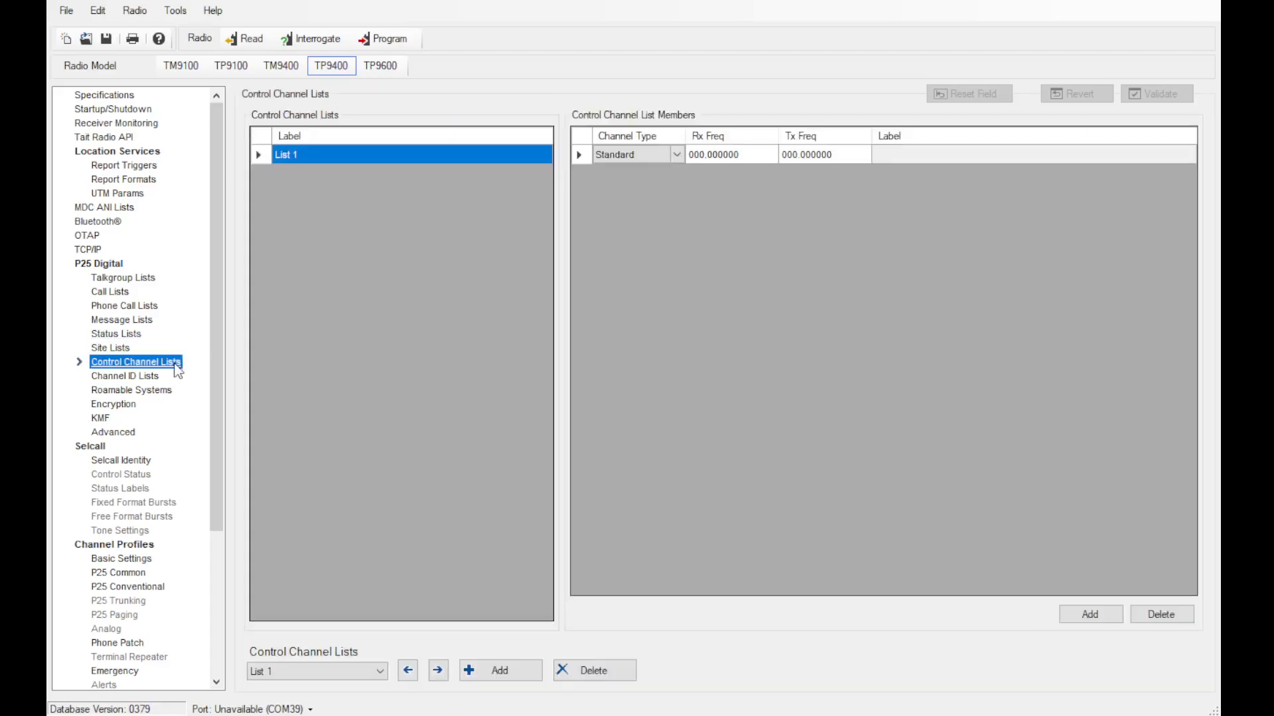
pyautogui.click(1080, 615)
pyautogui.doubleClick(1080, 615)
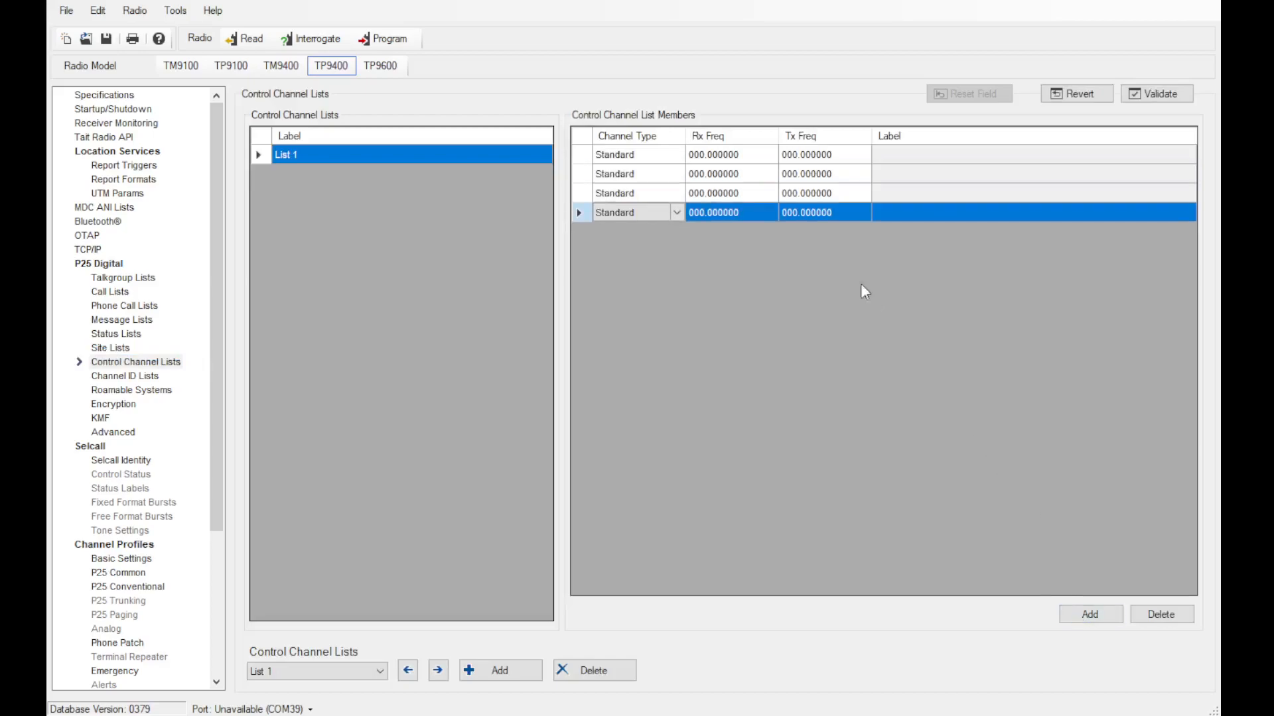
pyautogui.click(743, 156)
pyautogui.write('451.8')
pyautogui.press('Tab')
pyautogui.write('456.8')
pyautogui.press('Tab')
pyautogui.press('Tab')
pyautogui.press('Tab')
# - Set row 2's frequencies to Rx 451.8125 / Tx 456.8125
pyautogui.write('451.8125')
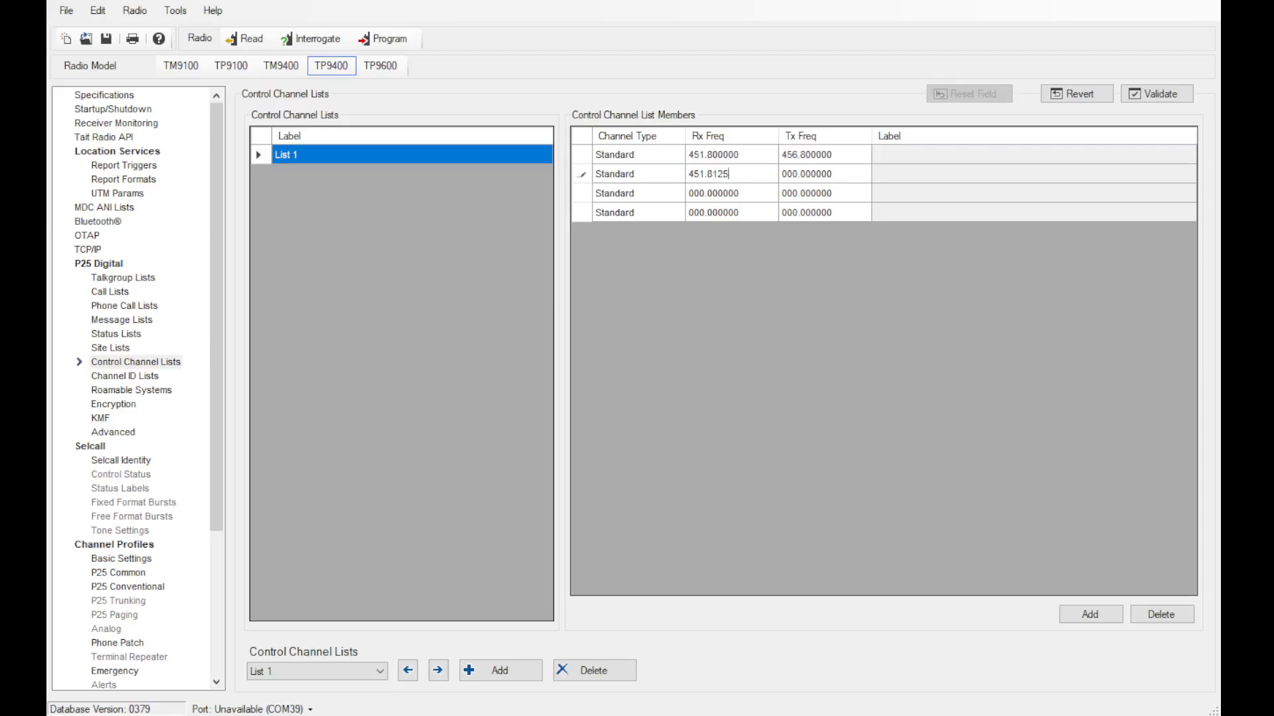
pyautogui.press('Tab')
pyautogui.write('4')
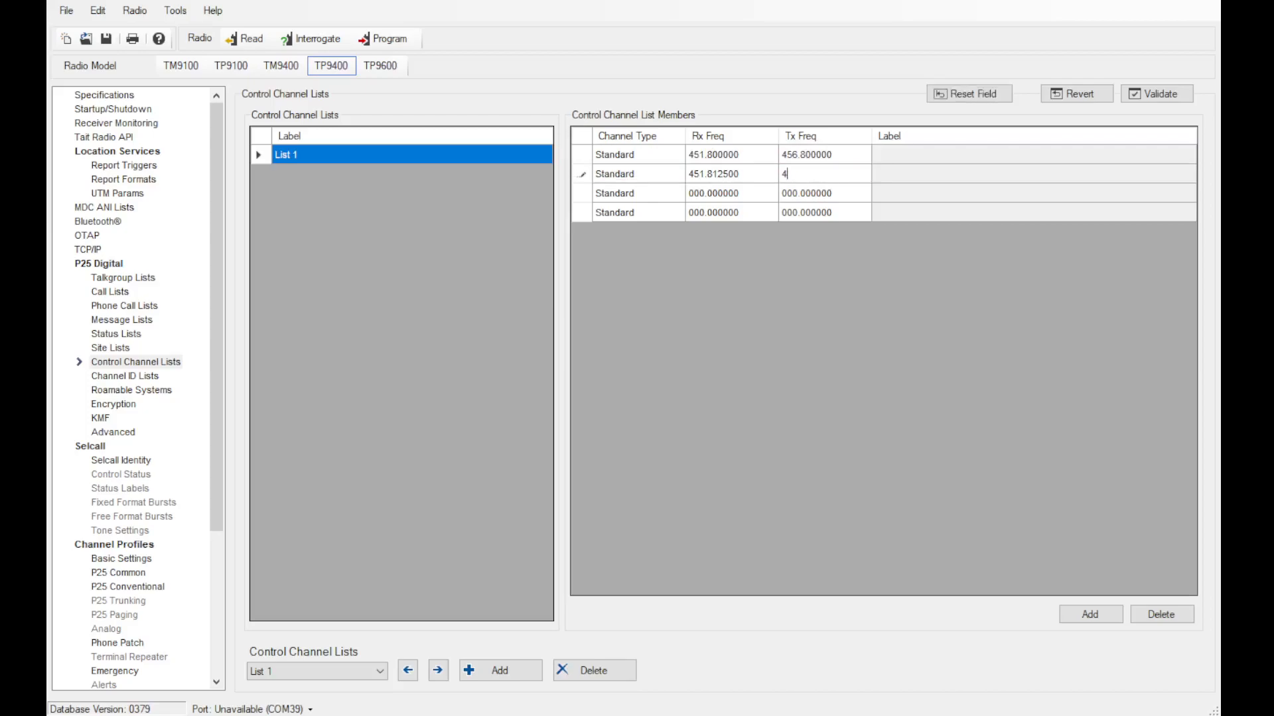
pyautogui.write('56.8125')
pyautogui.press('Tab')
pyautogui.press('Tab')
pyautogui.press('Tab')
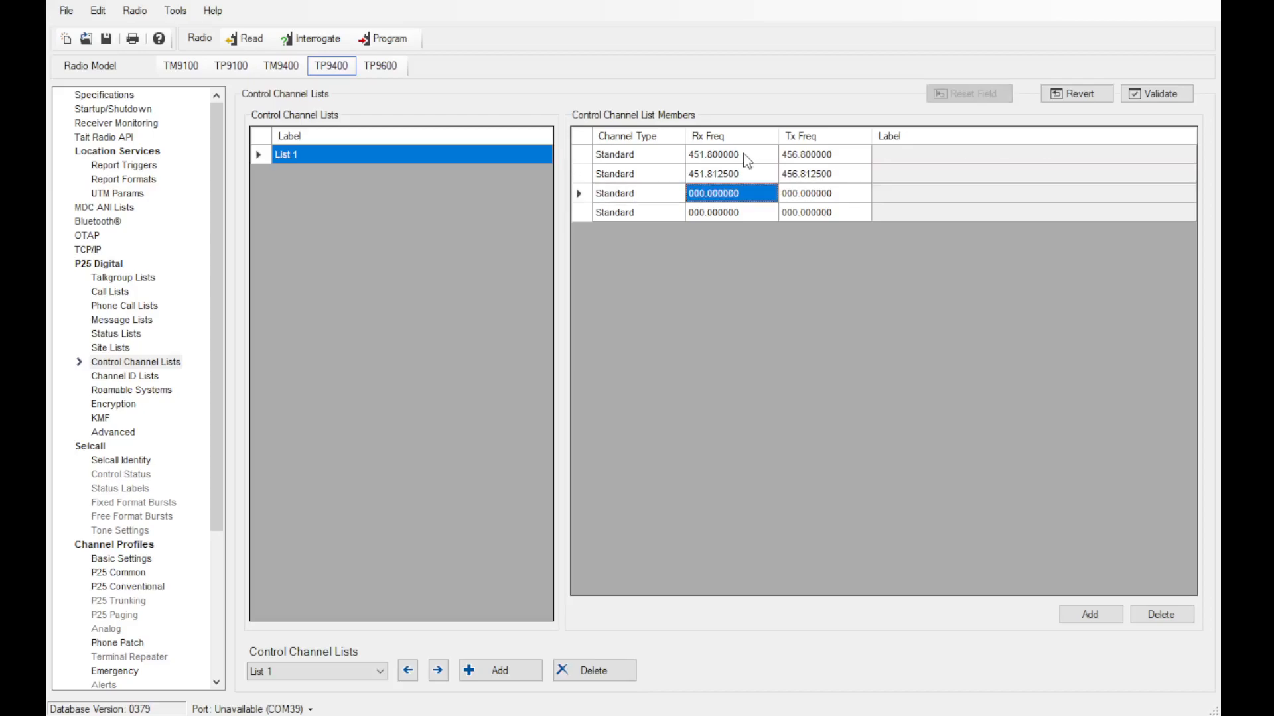
pyautogui.click(675, 177)
pyautogui.click(678, 178)
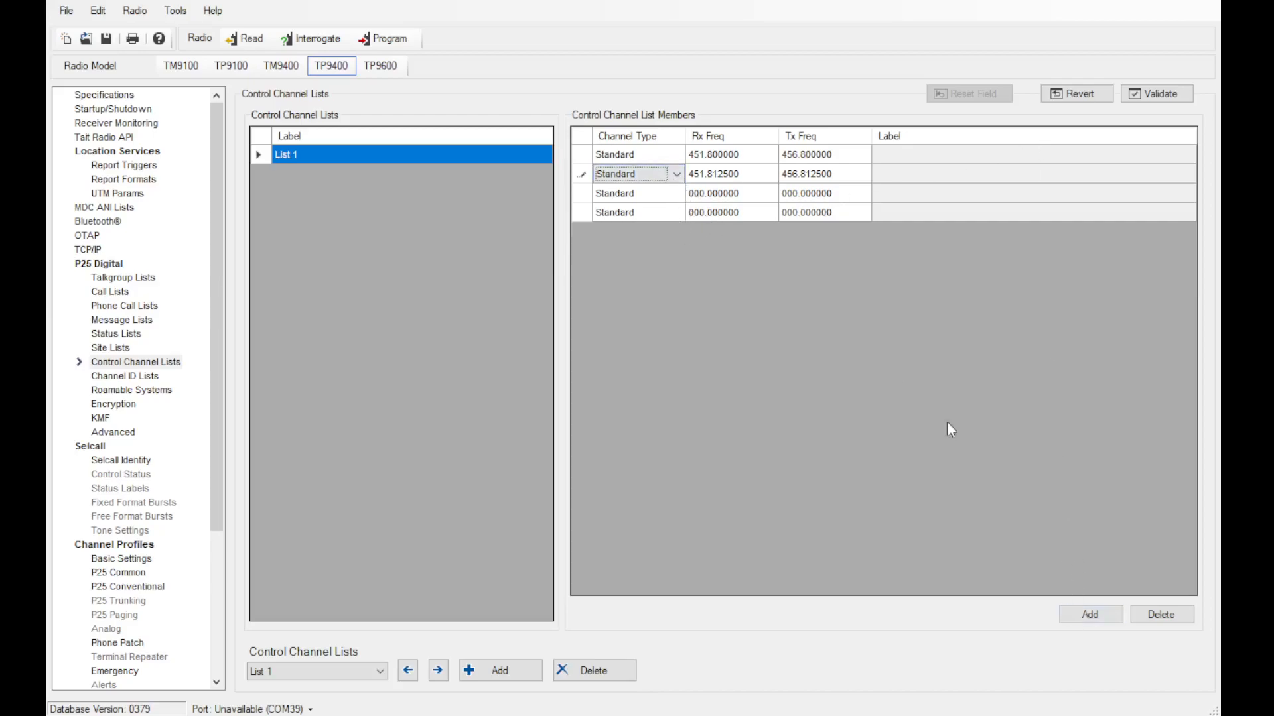
# - Set row 4 to Rx 464.5 / Tx 469.5 with channel type Composite
pyautogui.click(715, 211)
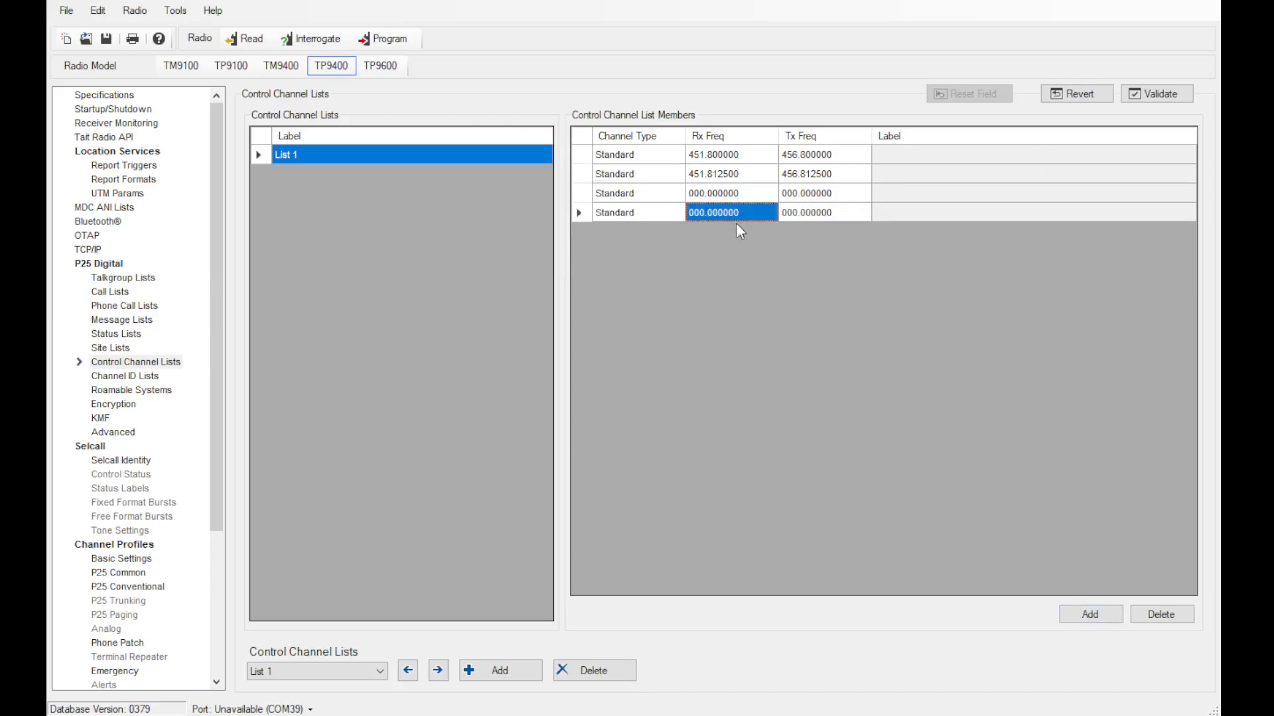
pyautogui.write('464.5')
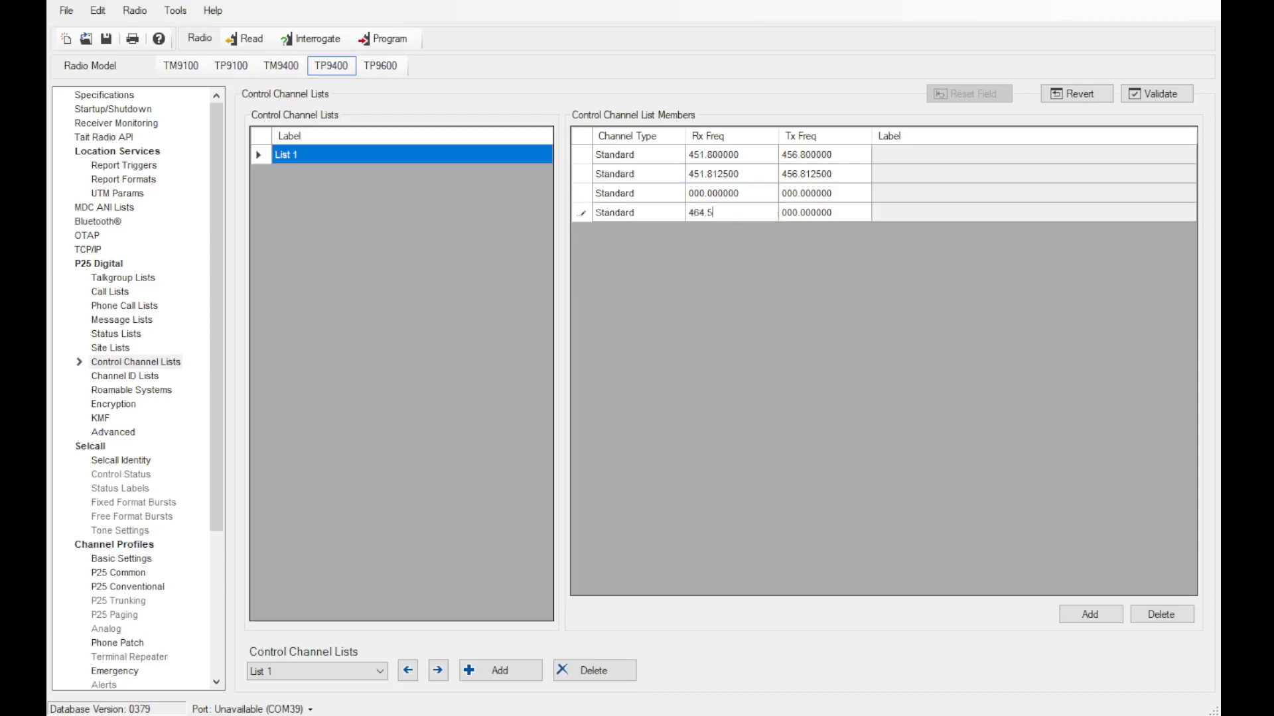
pyautogui.press('Tab')
pyautogui.write('4')
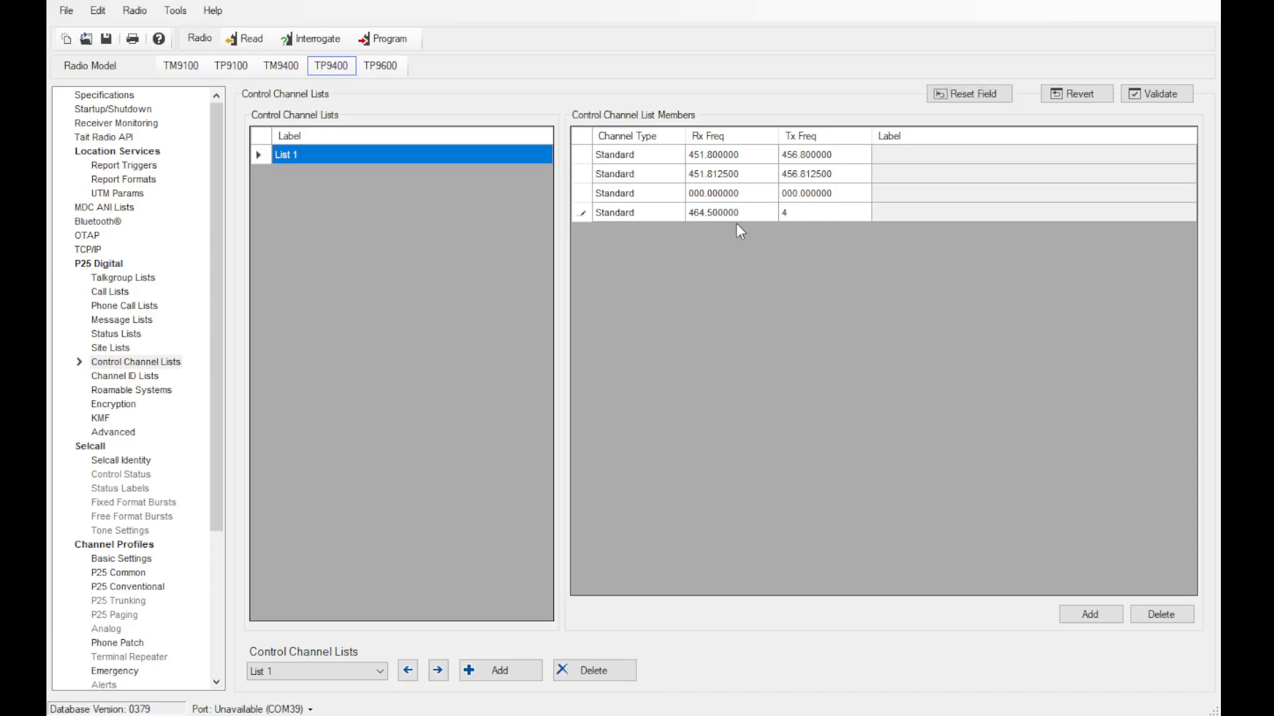
pyautogui.write('69.5')
pyautogui.click(648, 217)
pyautogui.click(664, 216)
pyautogui.press('Down')
# - Add channel IDs CID 2, CID 3 and CID 4 to Channel ID List 1
pyautogui.click(157, 377)
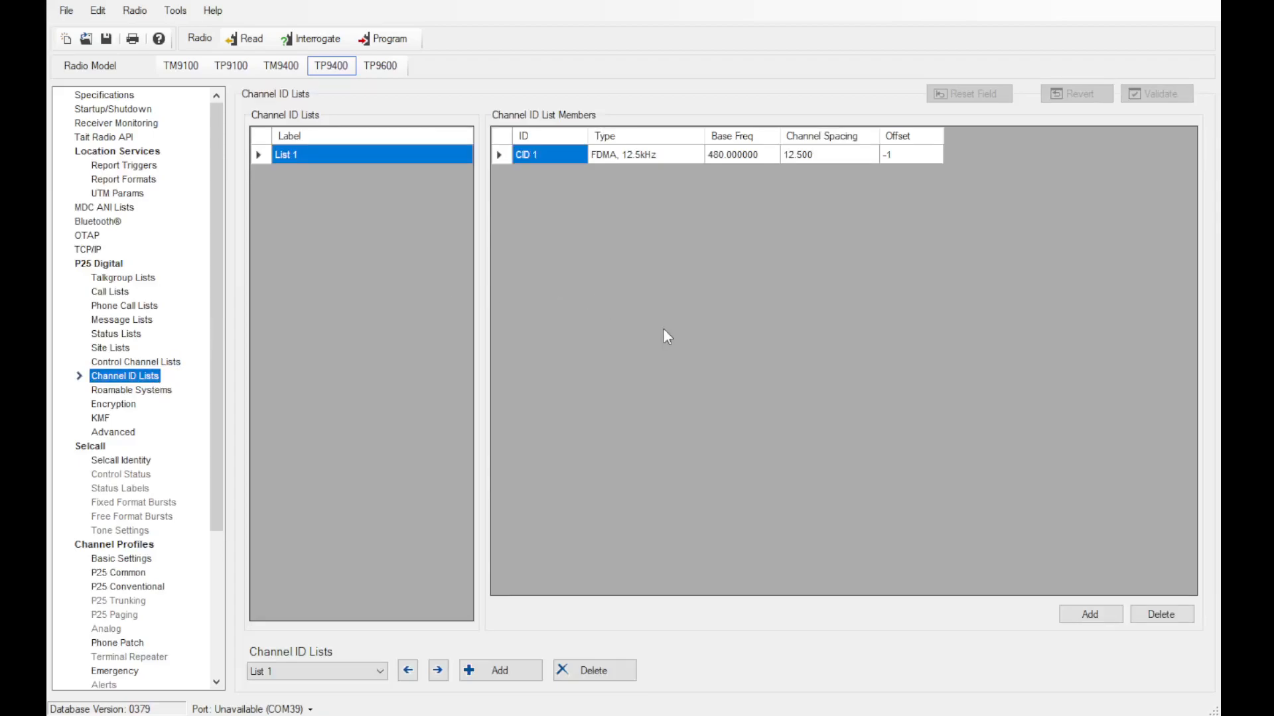
pyautogui.click(1114, 616)
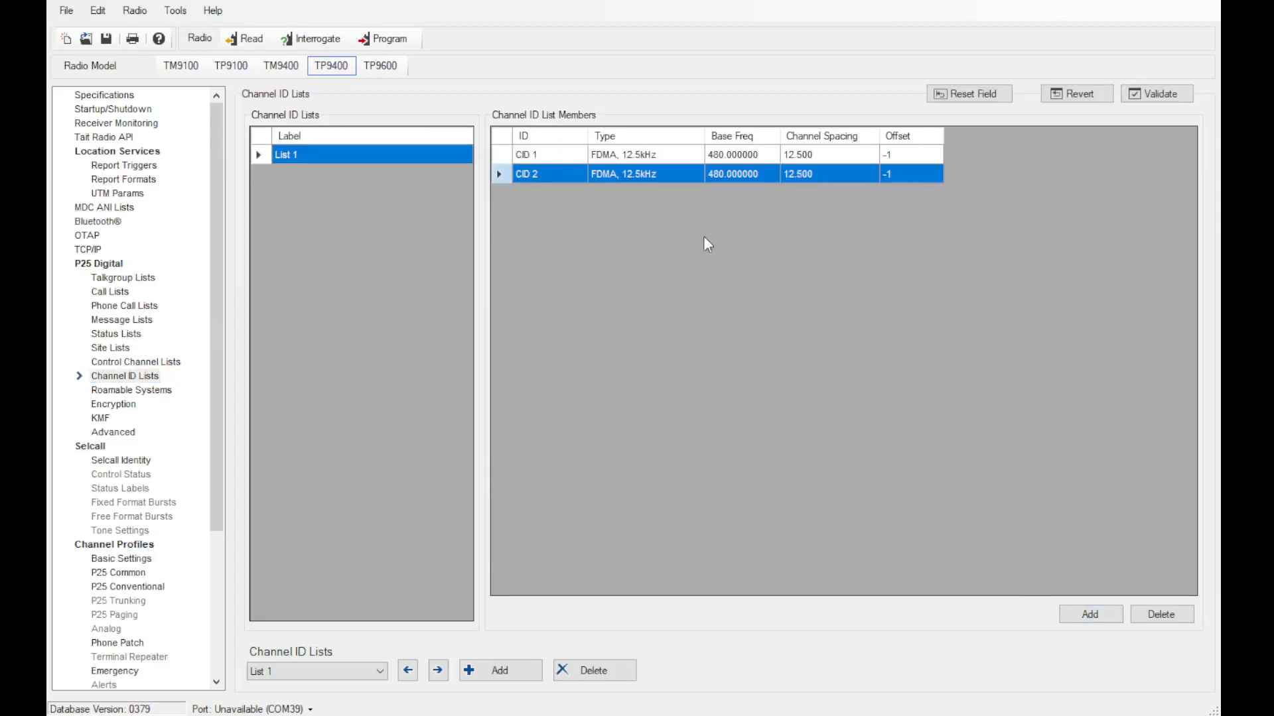
pyautogui.click(564, 163)
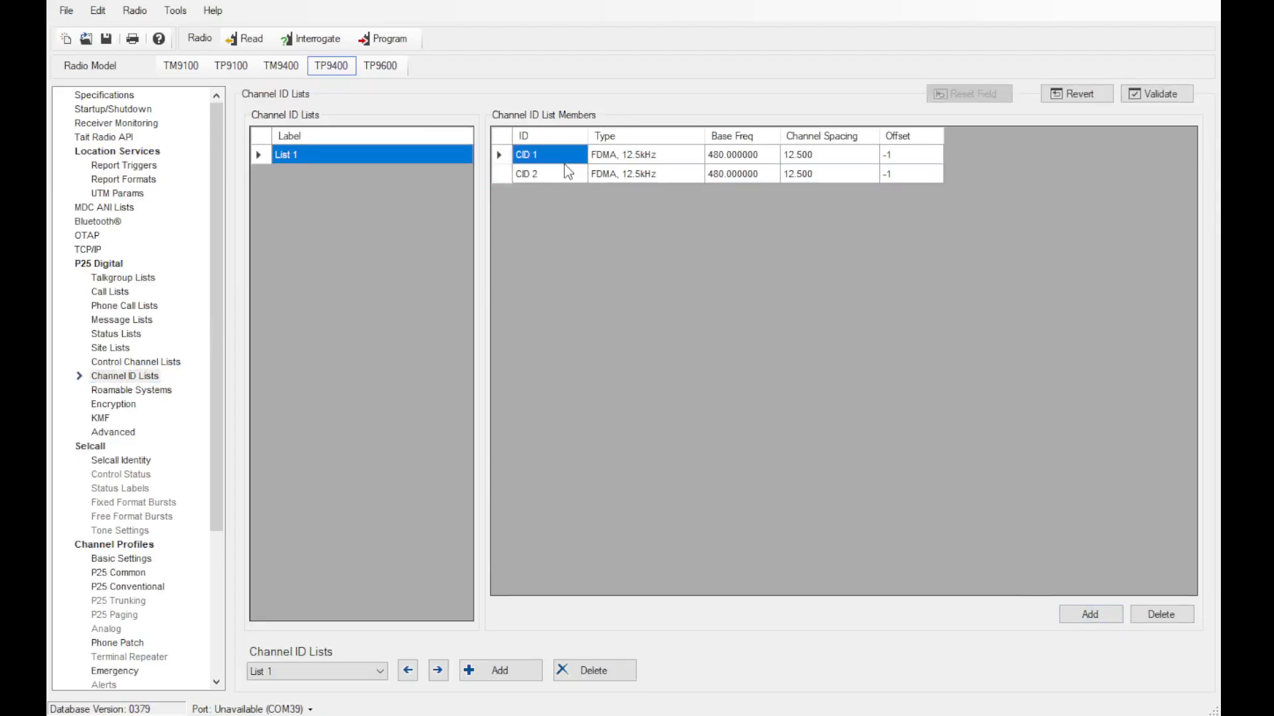
pyautogui.click(1090, 615)
pyautogui.click(1091, 615)
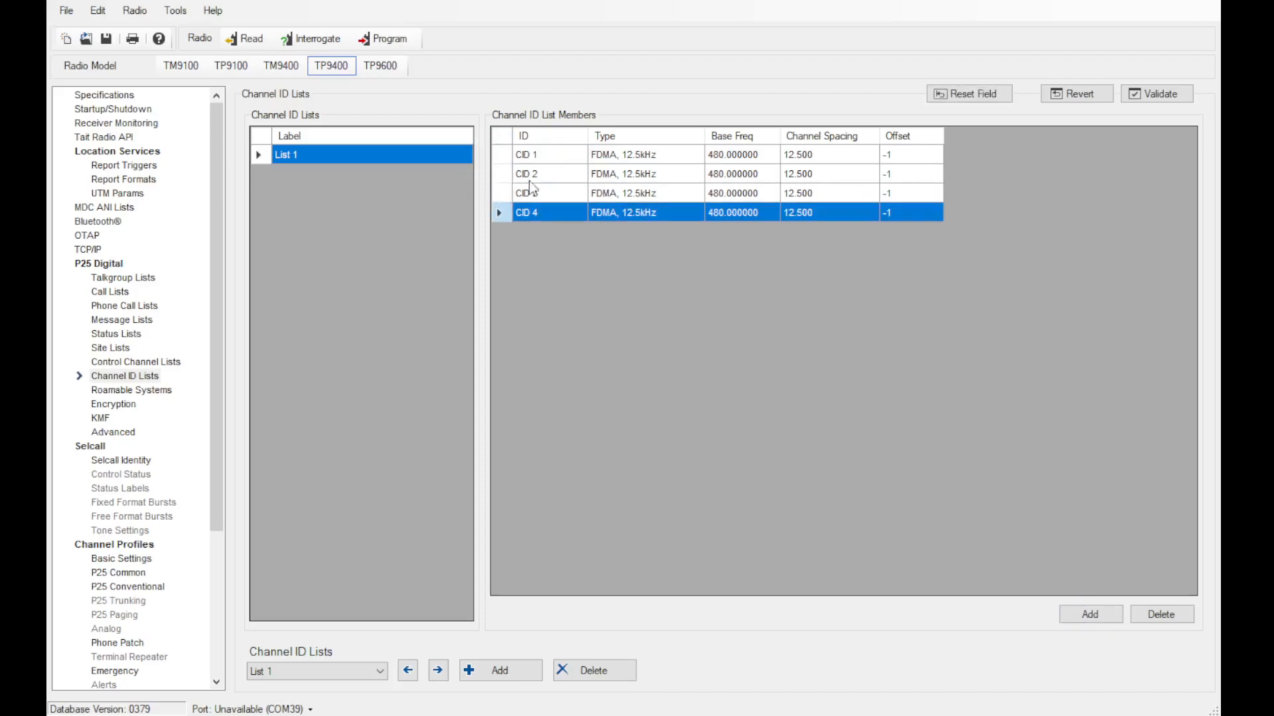
pyautogui.click(552, 211)
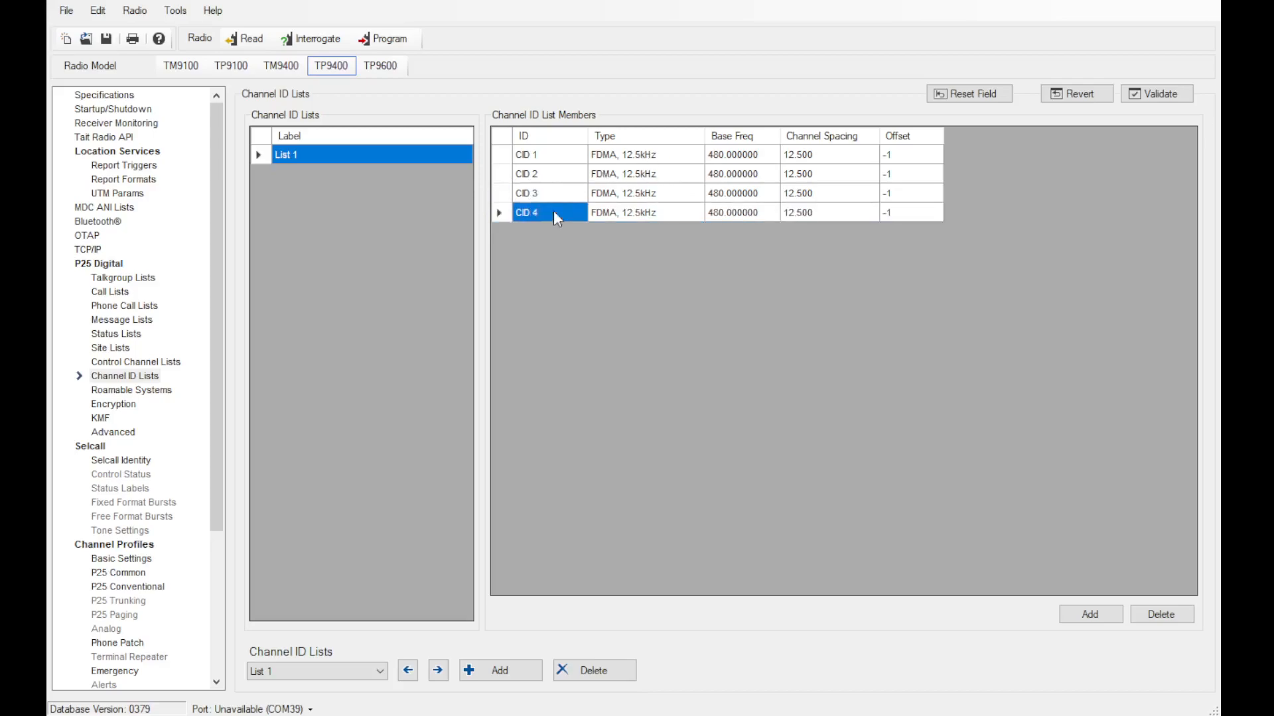
# - Give CID 3 a base frequency of 146.000000 and an offset of 1.00
pyautogui.click(757, 196)
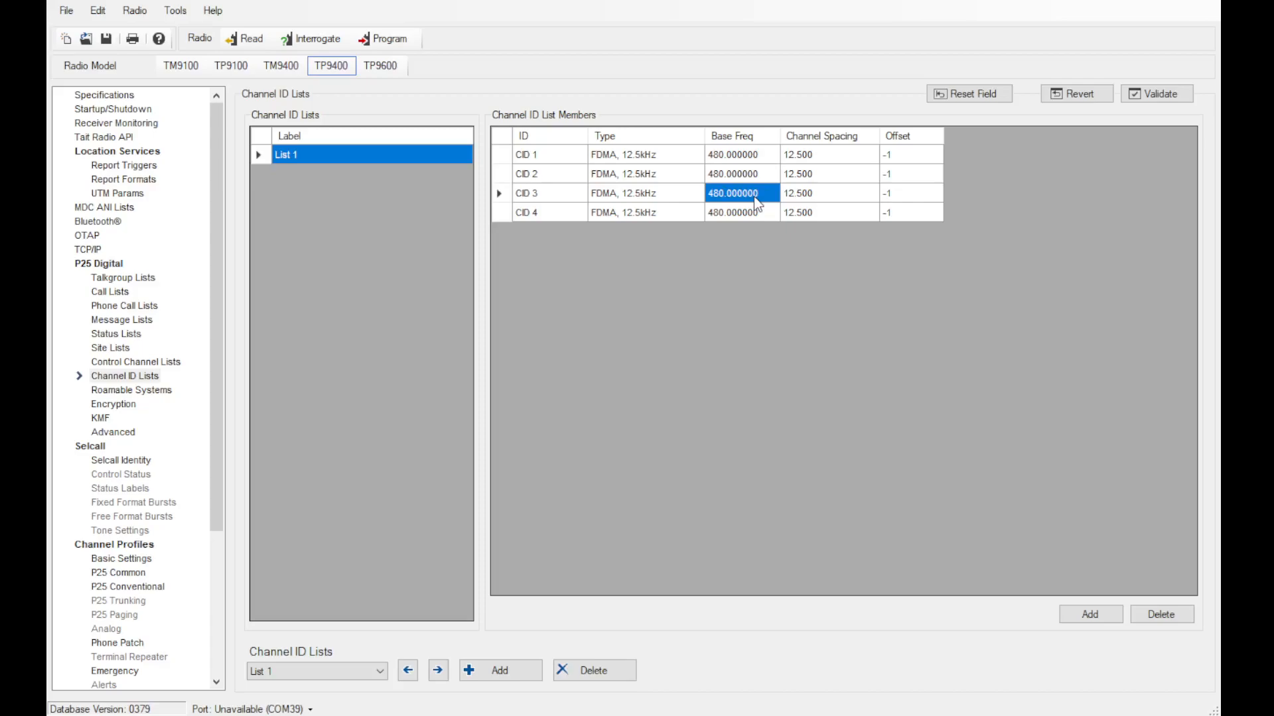
pyautogui.click(757, 194)
pyautogui.write('146.000000')
pyautogui.press('Tab')
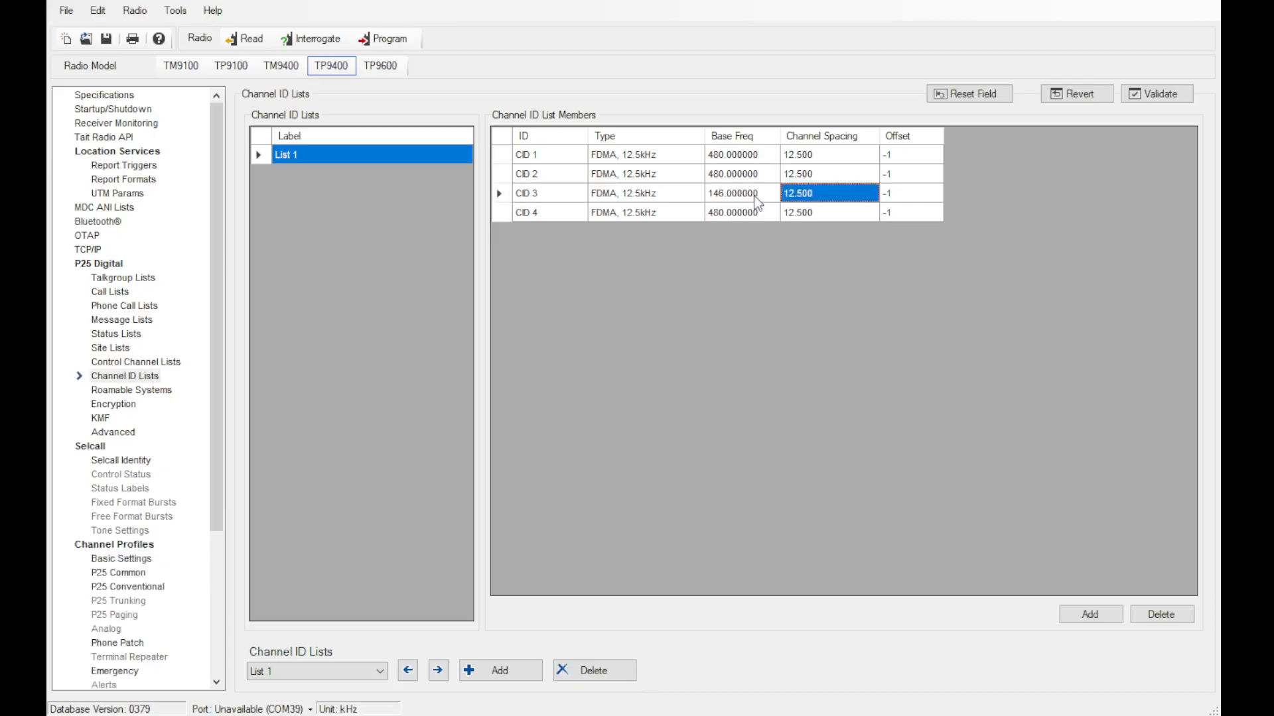
pyautogui.click(903, 195)
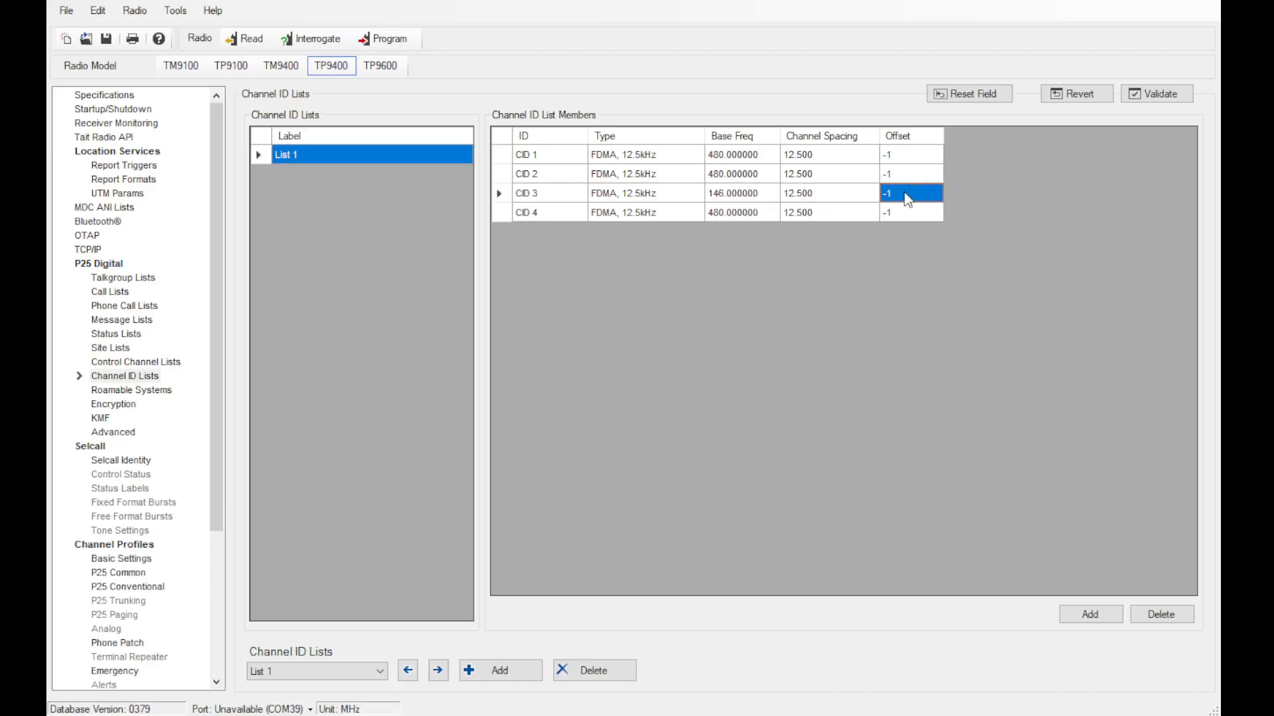
pyautogui.click(906, 194)
pyautogui.press('BackSpace')
pyautogui.write('1.00')
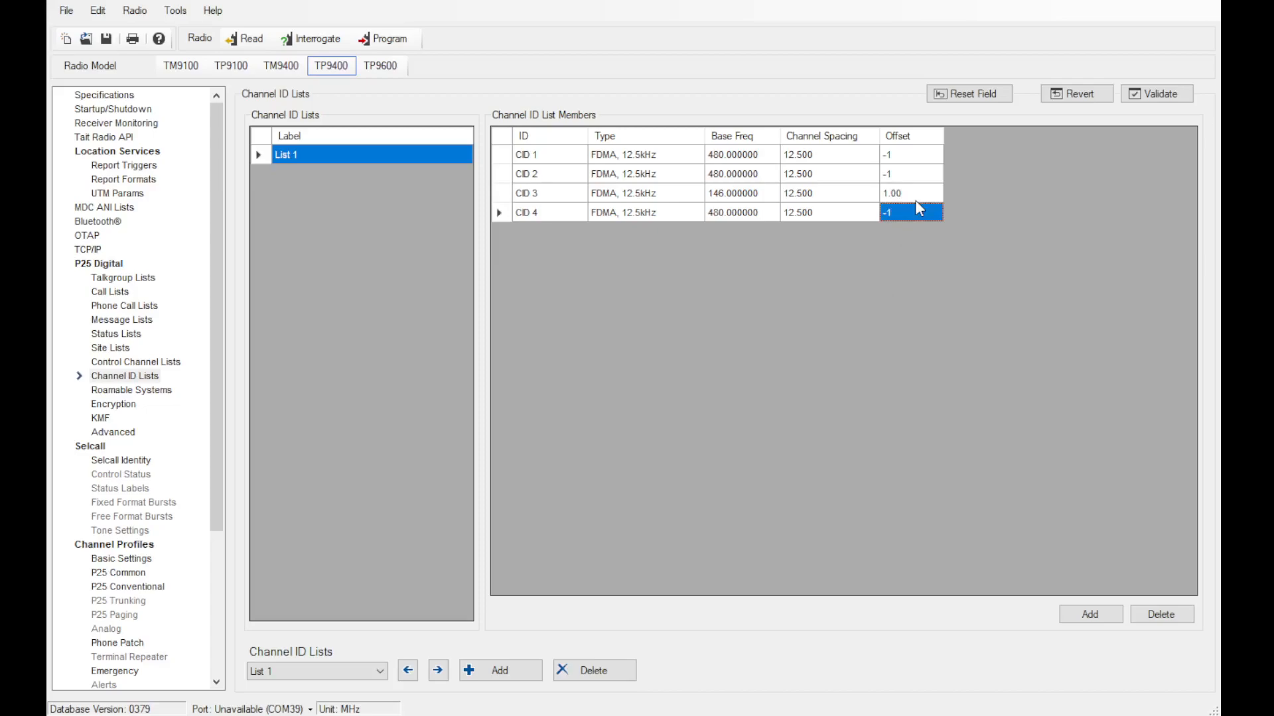
# - Give CID 4 a base frequency of 450 and an offset of 5.00
pyautogui.click(758, 213)
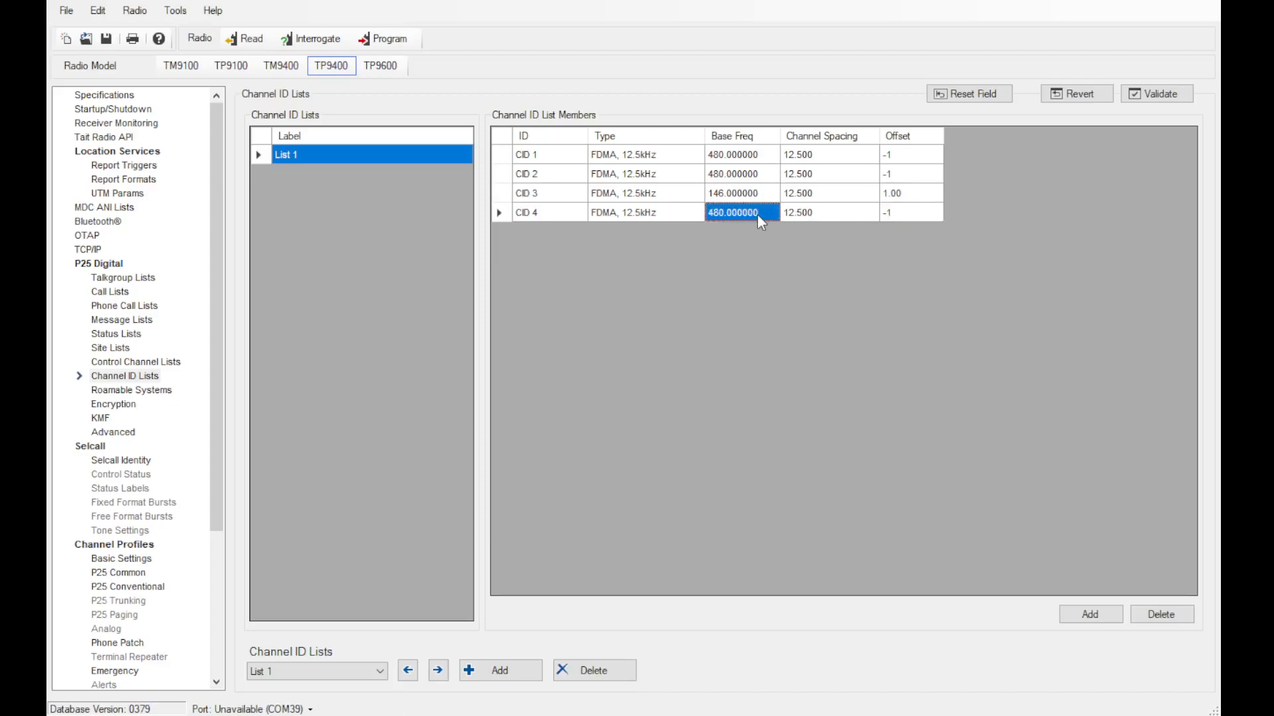
pyautogui.write('450')
pyautogui.press('Return')
pyautogui.click(885, 215)
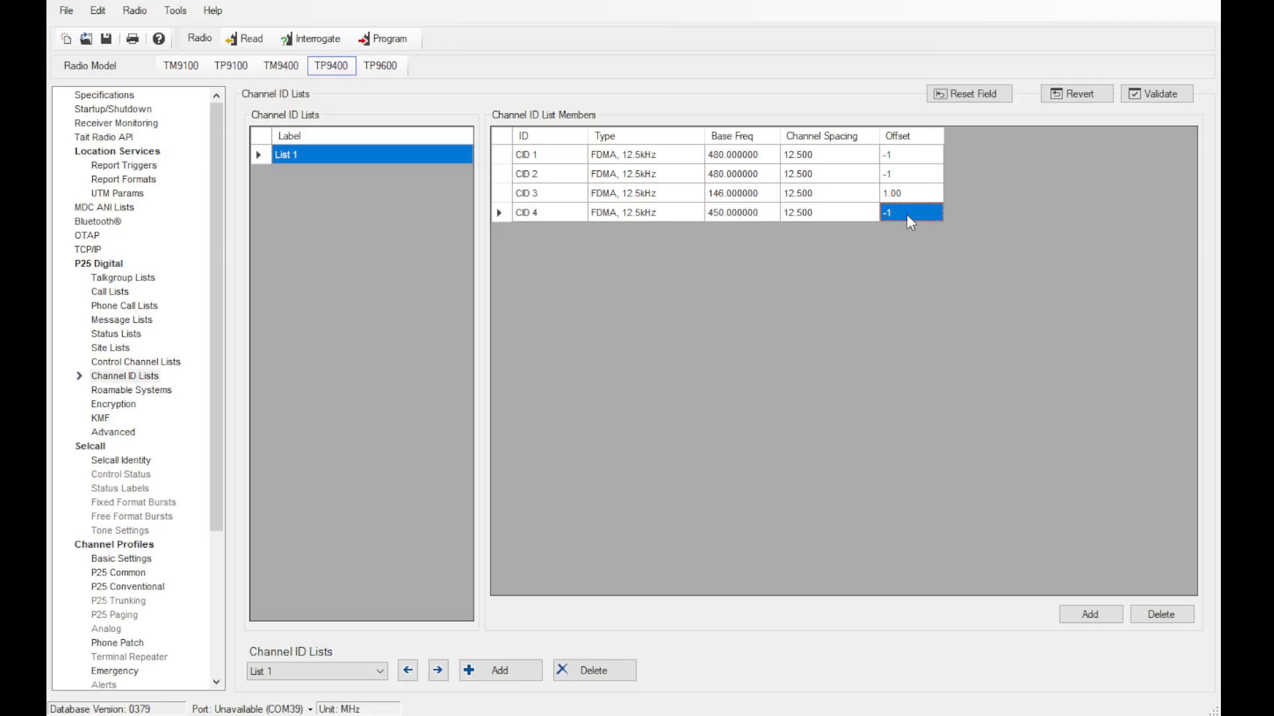
pyautogui.click(906, 213)
pyautogui.press('BackSpace')
pyautogui.press('BackSpace')
pyautogui.write('5.00')
pyautogui.press('Return')
pyautogui.click(683, 210)
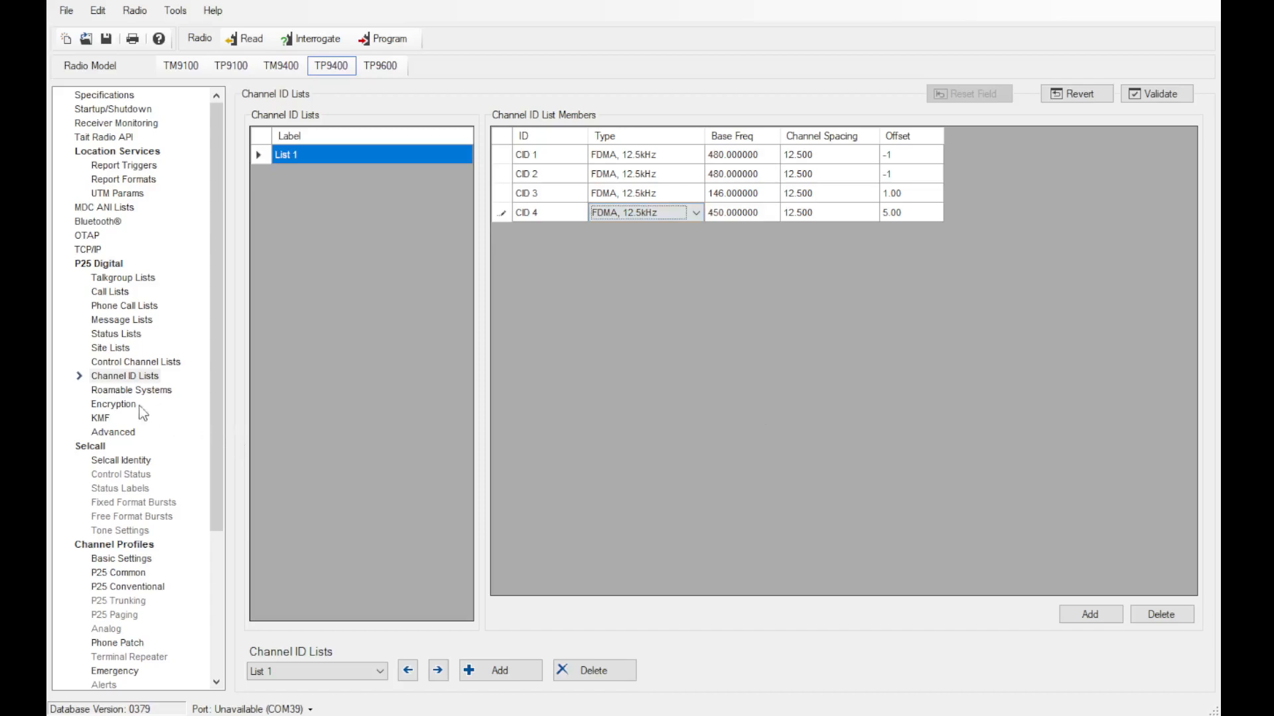
pyautogui.click(133, 391)
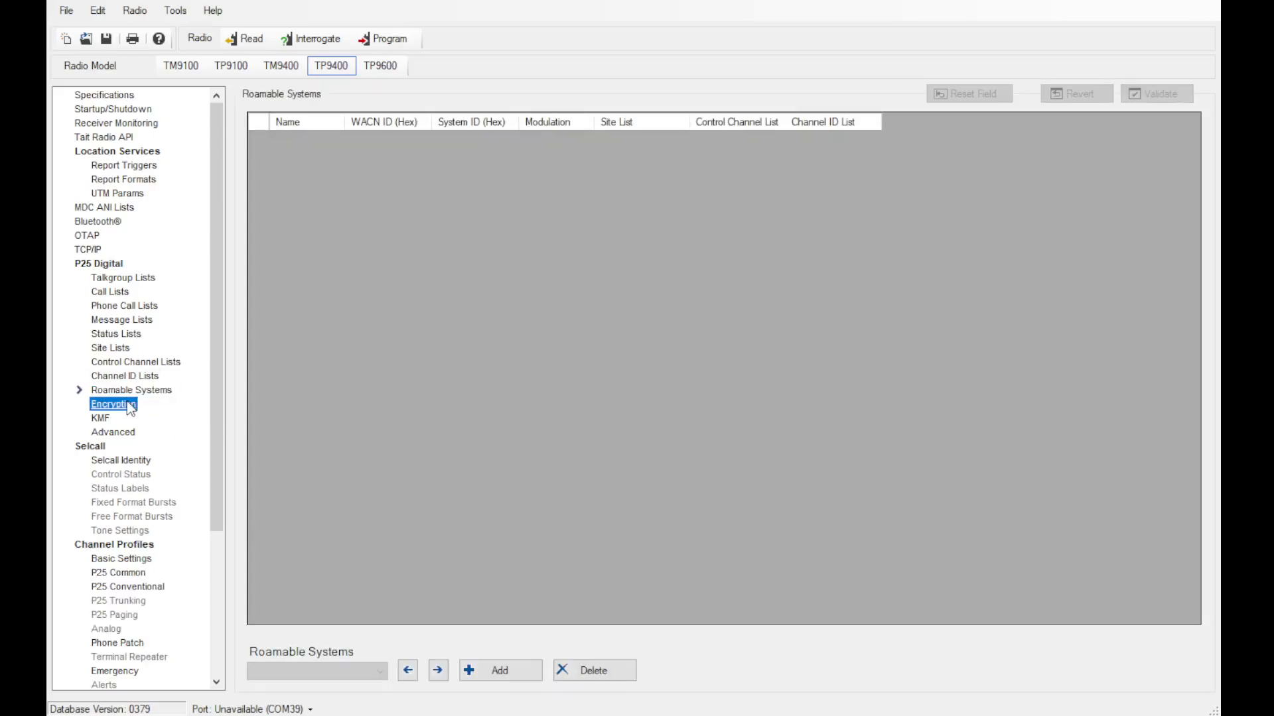
# - Add an encryption key named AESTFK1
pyautogui.click(113, 405)
pyautogui.click(374, 664)
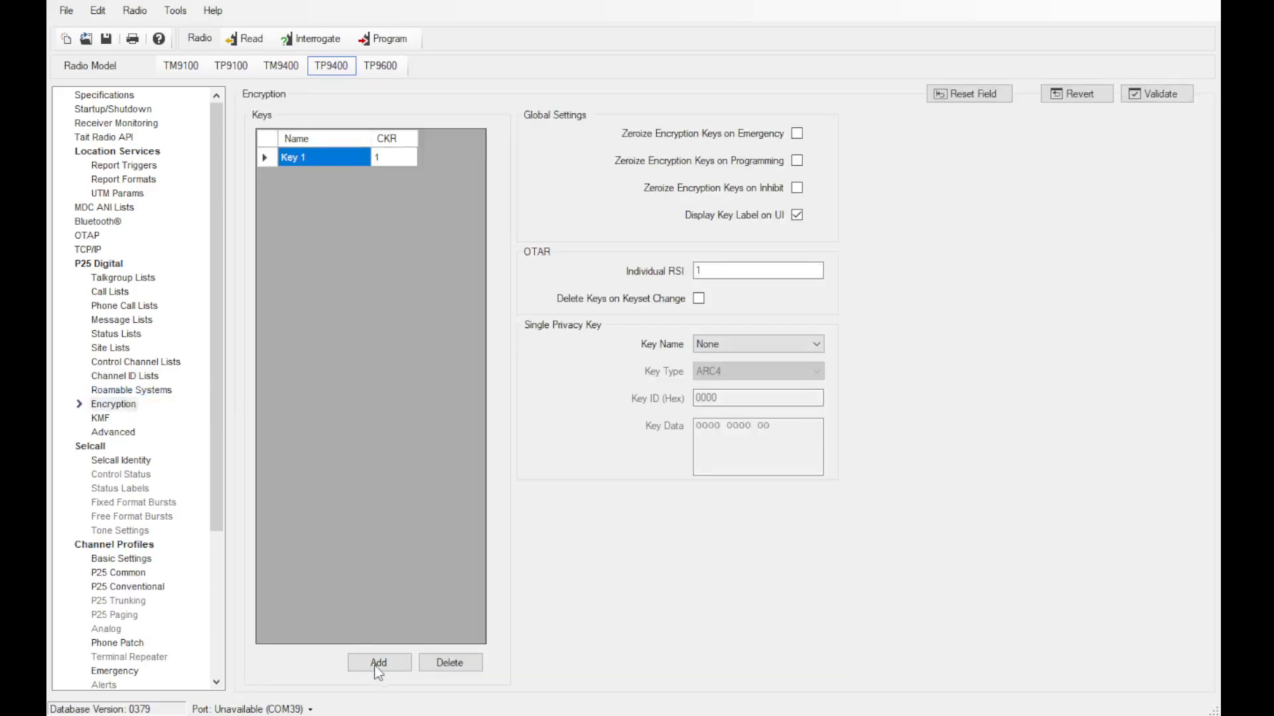
pyautogui.write('A')
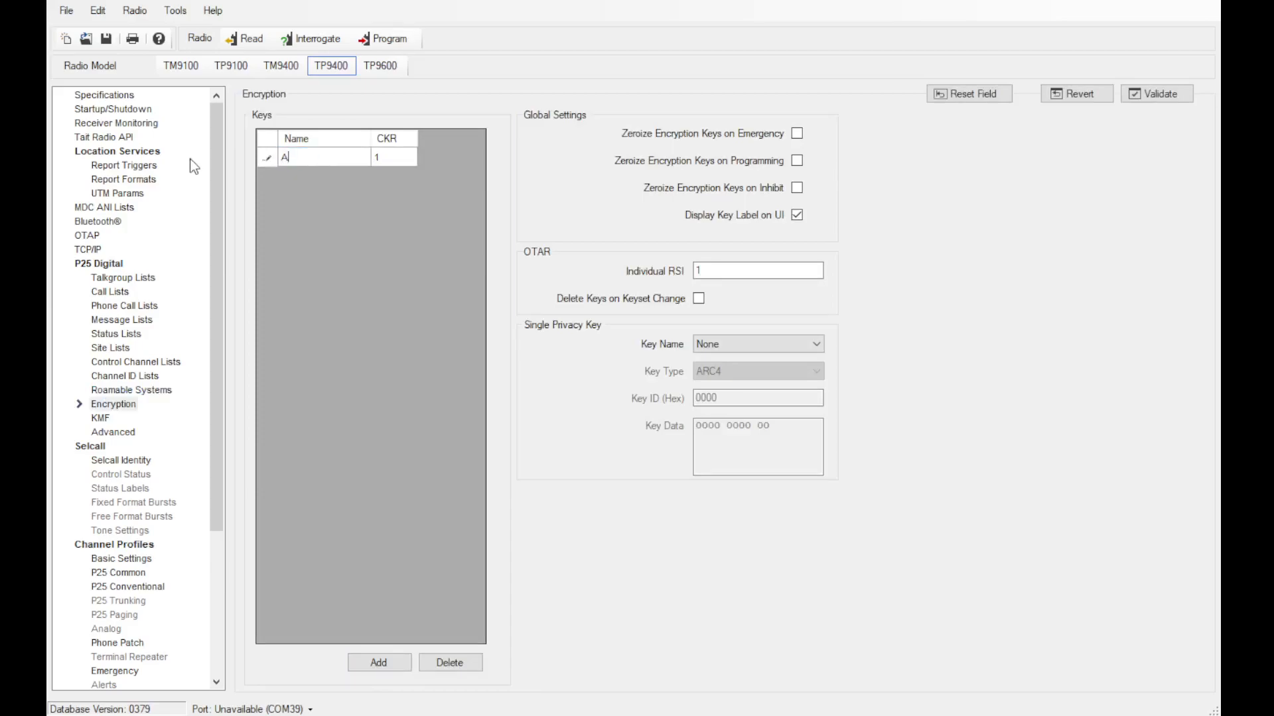
pyautogui.write('ESTFK1')
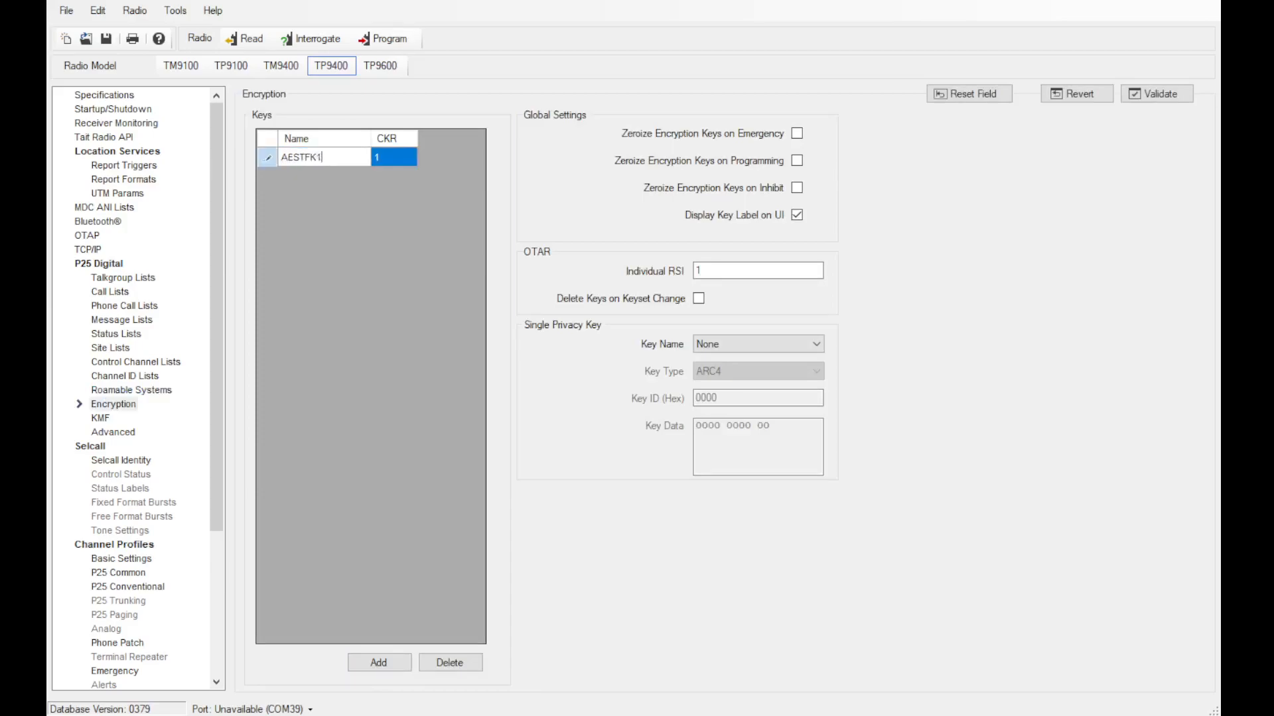
pyautogui.click(405, 163)
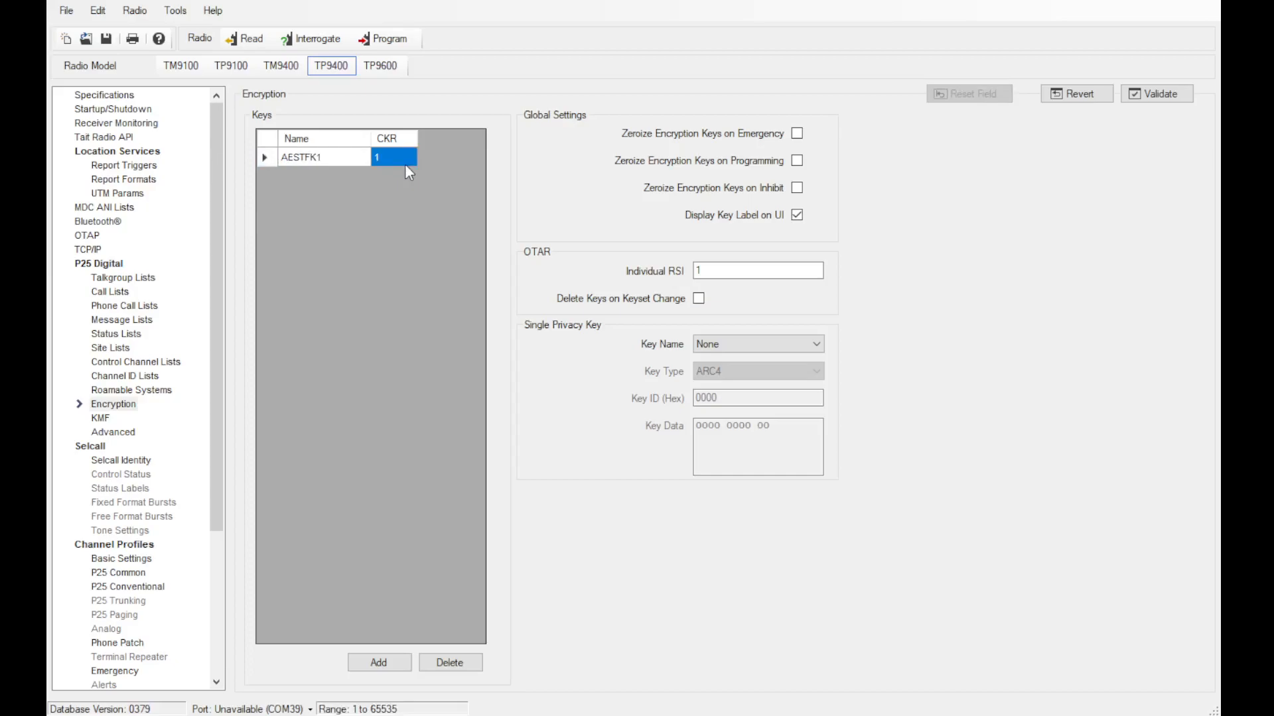
# - Set the OTAR Individual RSI to 71001
pyautogui.click(725, 268)
pyautogui.write('71000')
pyautogui.press('BackSpace')
pyautogui.write('1')
pyautogui.click(759, 344)
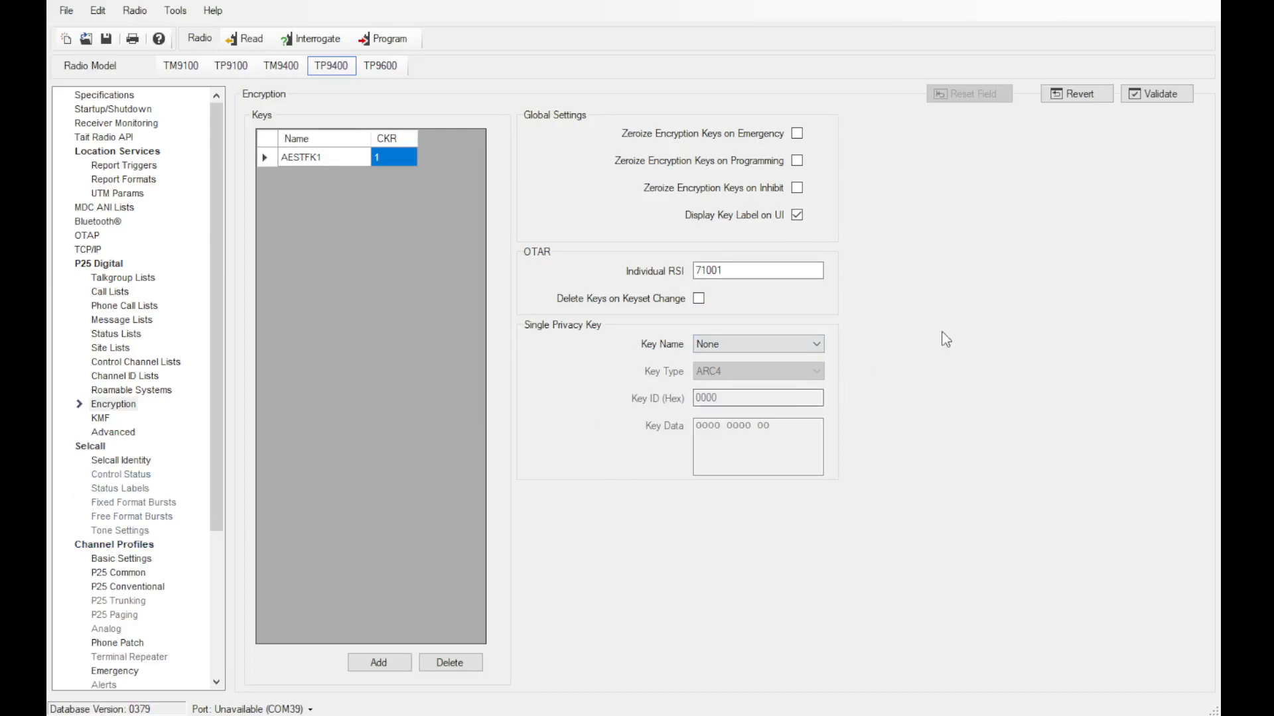
# - Try AESTFK1 and TIA Standard for the single privacy key, then reset it to None
pyautogui.click(756, 370)
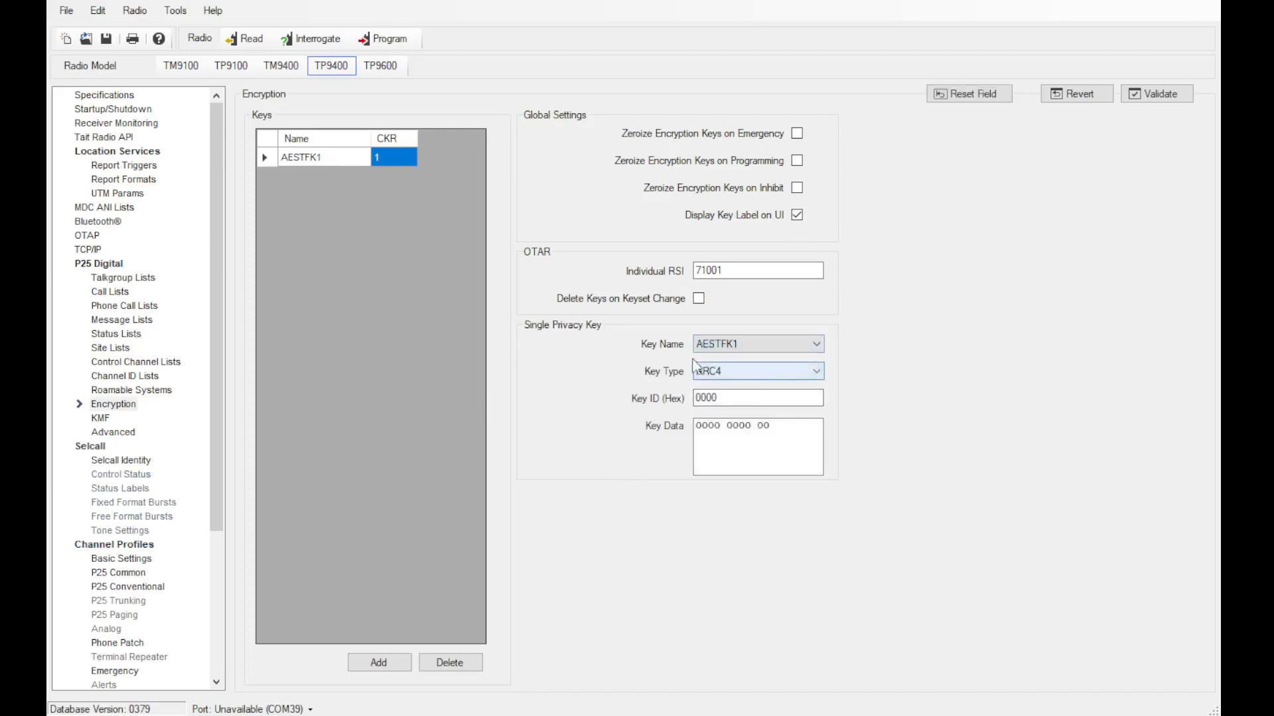
pyautogui.click(740, 376)
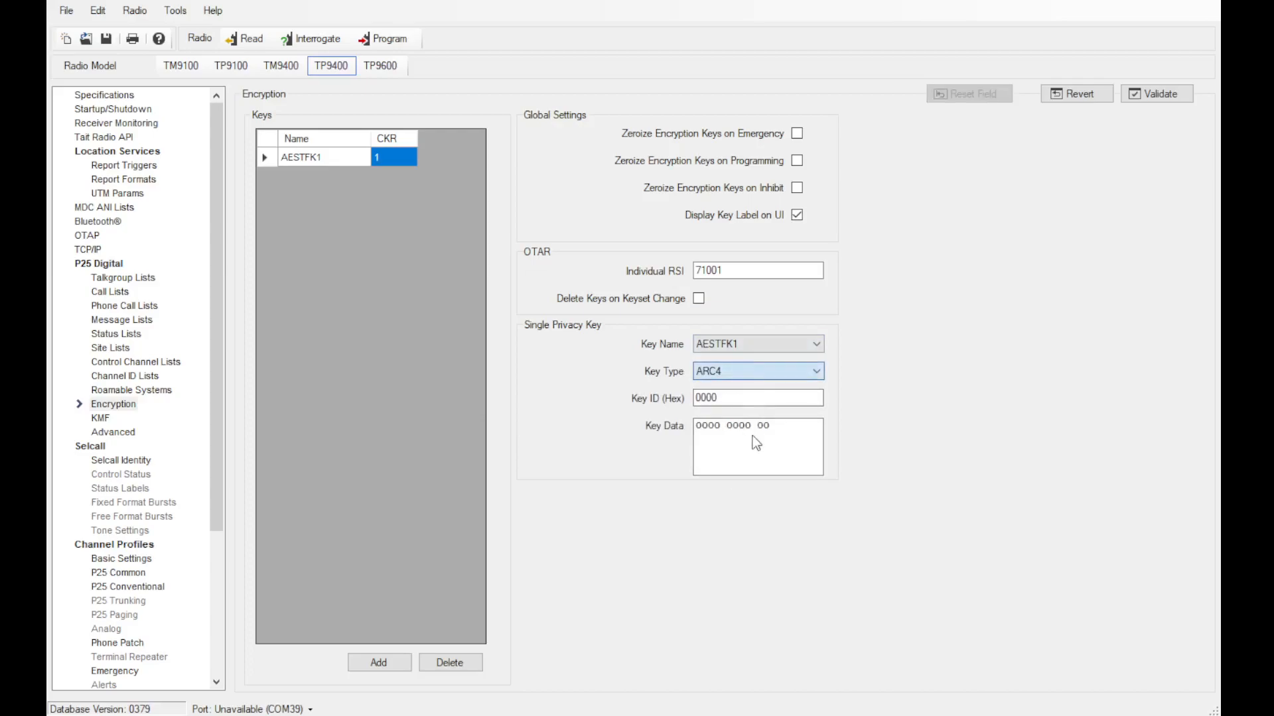
pyautogui.click(724, 408)
pyautogui.click(733, 367)
pyautogui.click(718, 346)
pyautogui.click(721, 359)
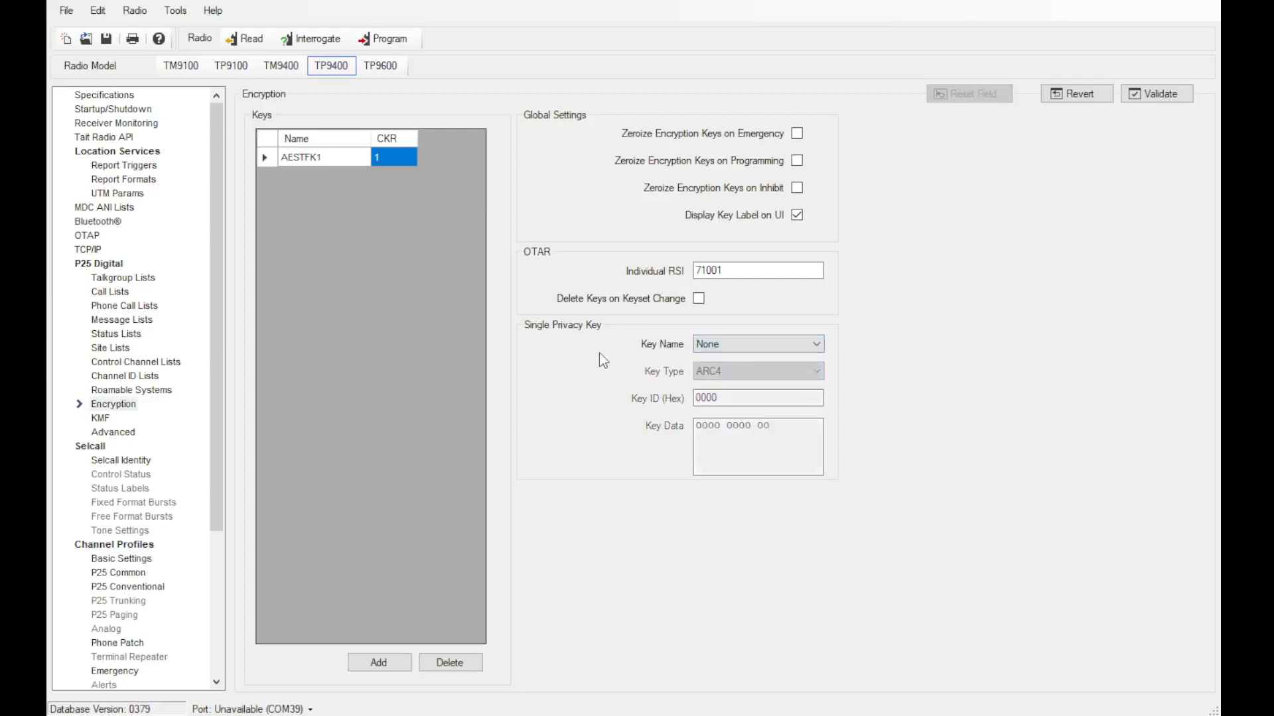
pyautogui.click(101, 418)
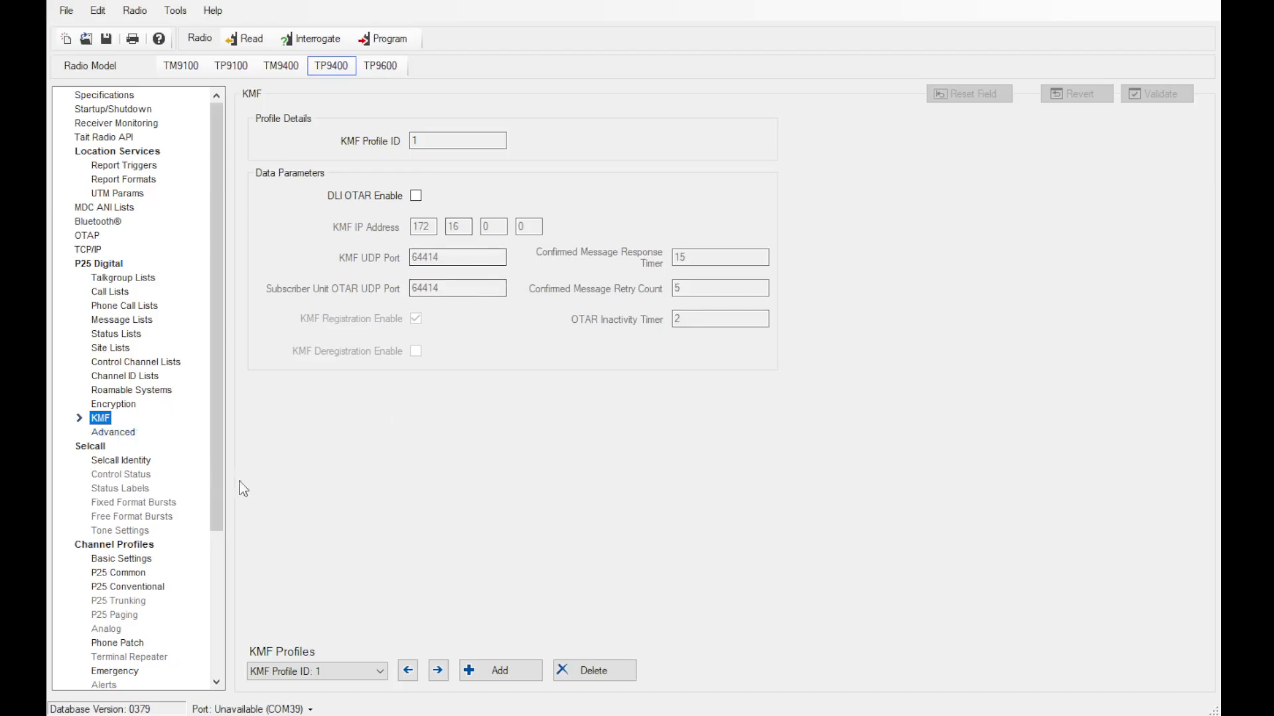
# - Make Profile 1 a P25 Trunking profile named CTRS TRS
pyautogui.click(112, 434)
pyautogui.scroll(-5, 110, 431)
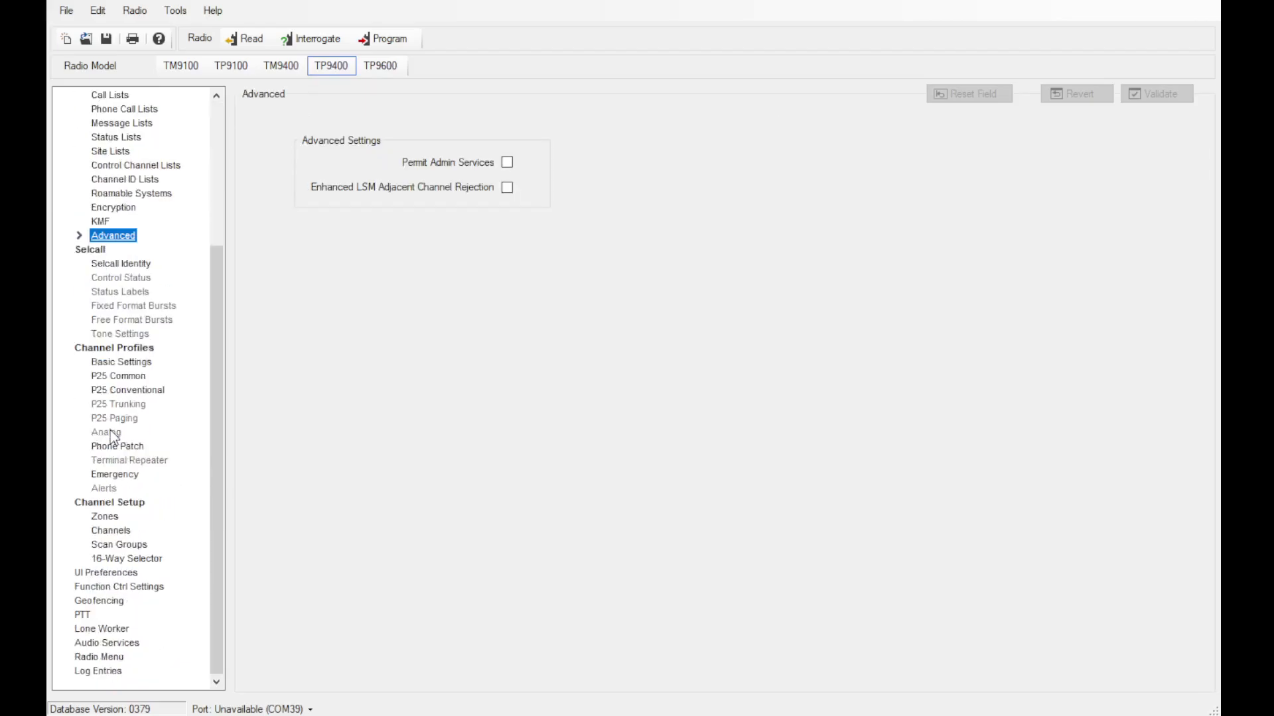
pyautogui.click(124, 264)
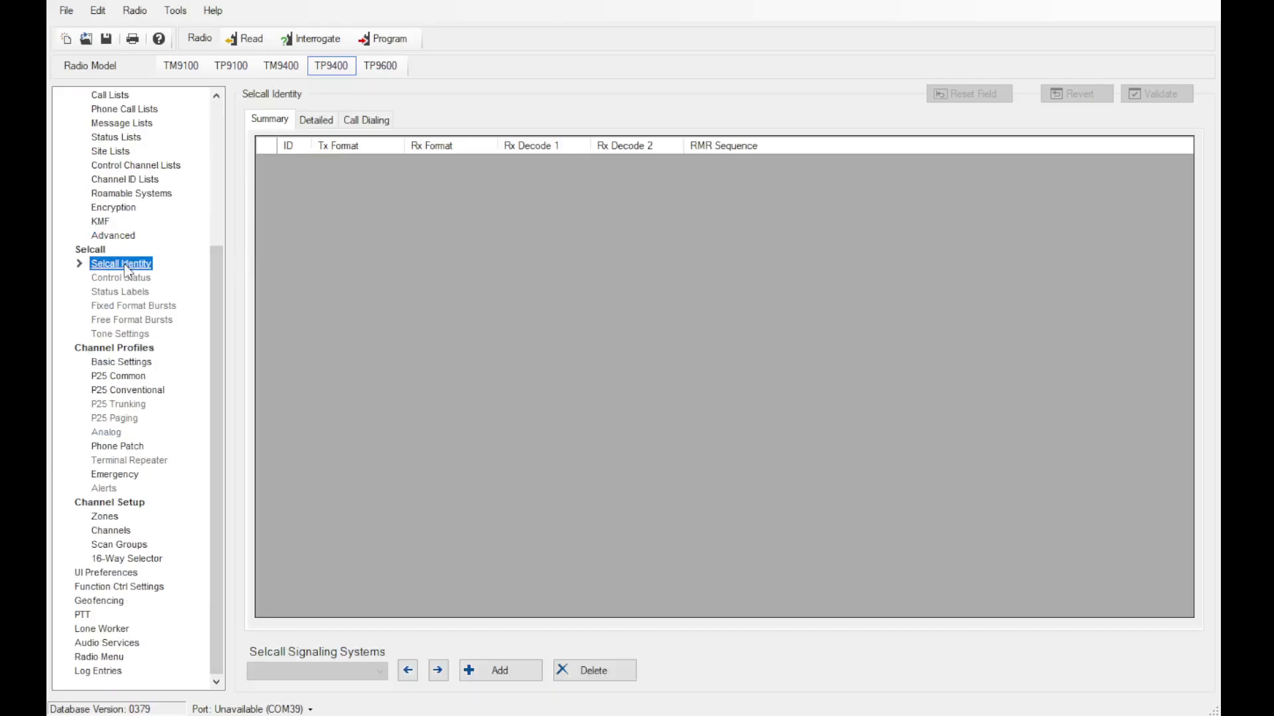
pyautogui.click(128, 364)
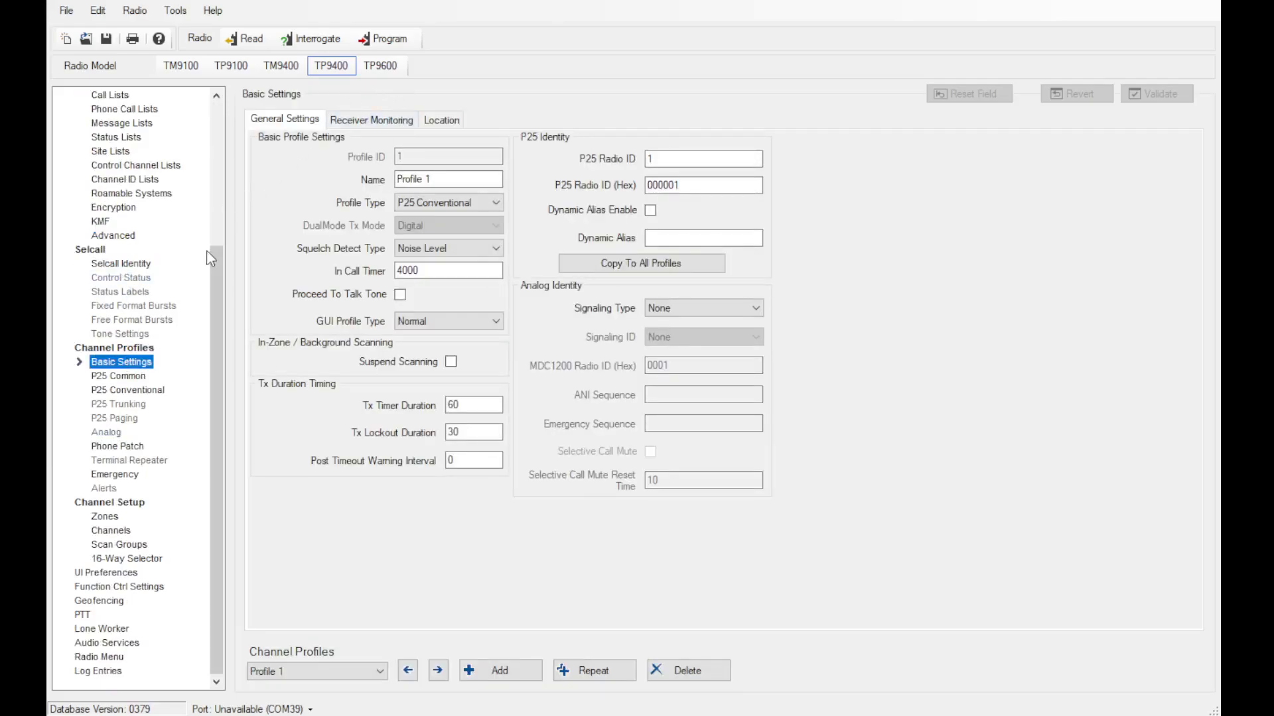
pyautogui.press('Down')
pyautogui.hotkey('shift', 'Tab')
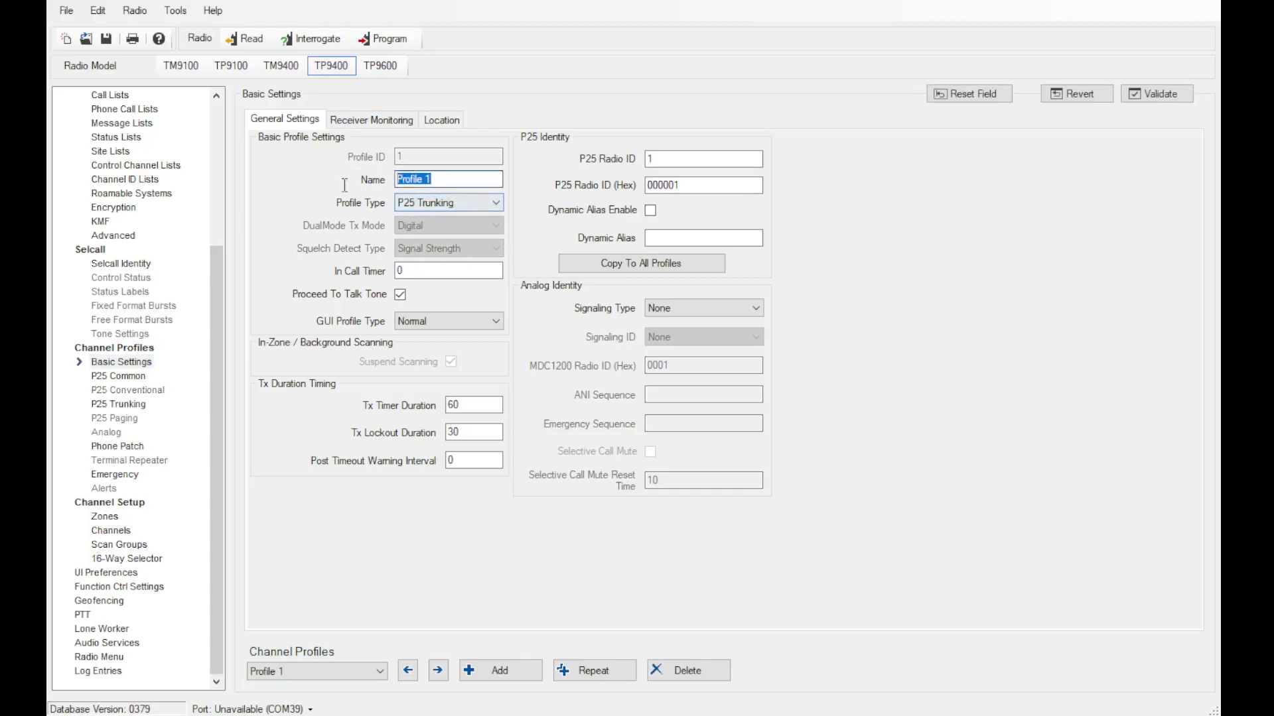
pyautogui.press('BackSpace')
pyautogui.write('CTRS TRS')
# - Set P25 Radio ID 71001, 2-Tone (Type 99) signalling, and enable Selective Call Mute
pyautogui.doubleClick(653, 158)
pyautogui.write('71001')
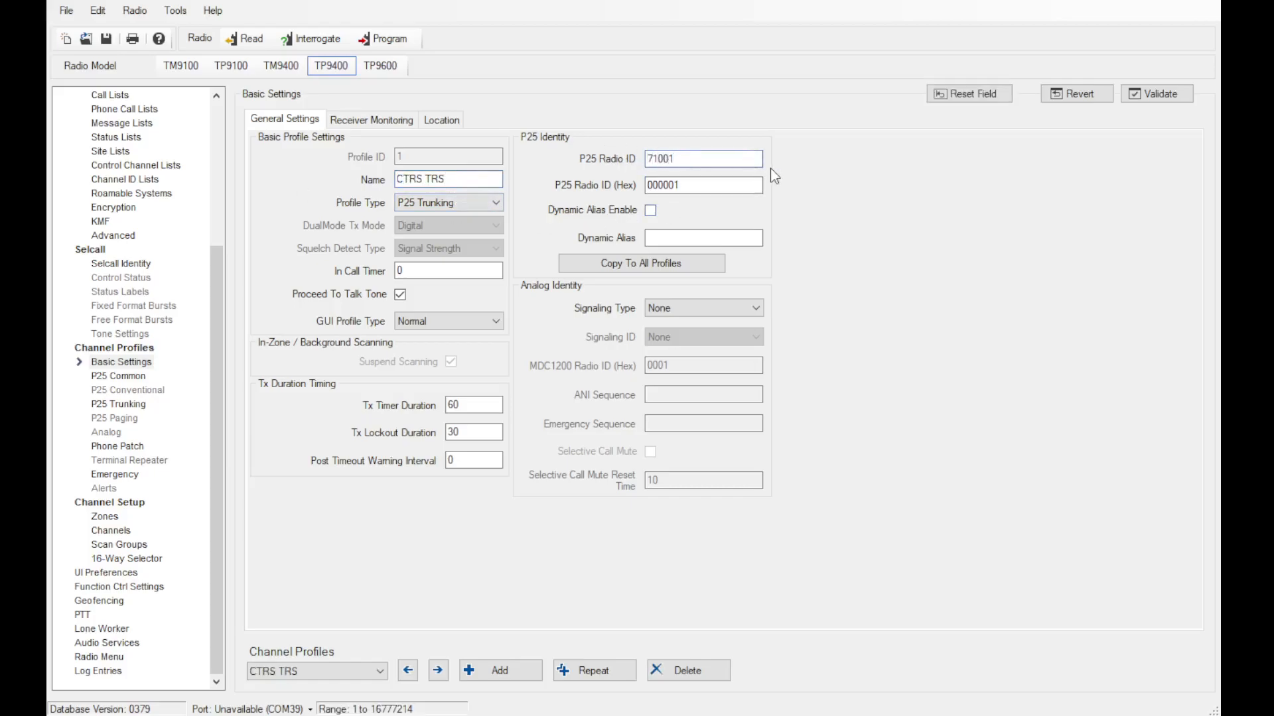
pyautogui.press('Tab')
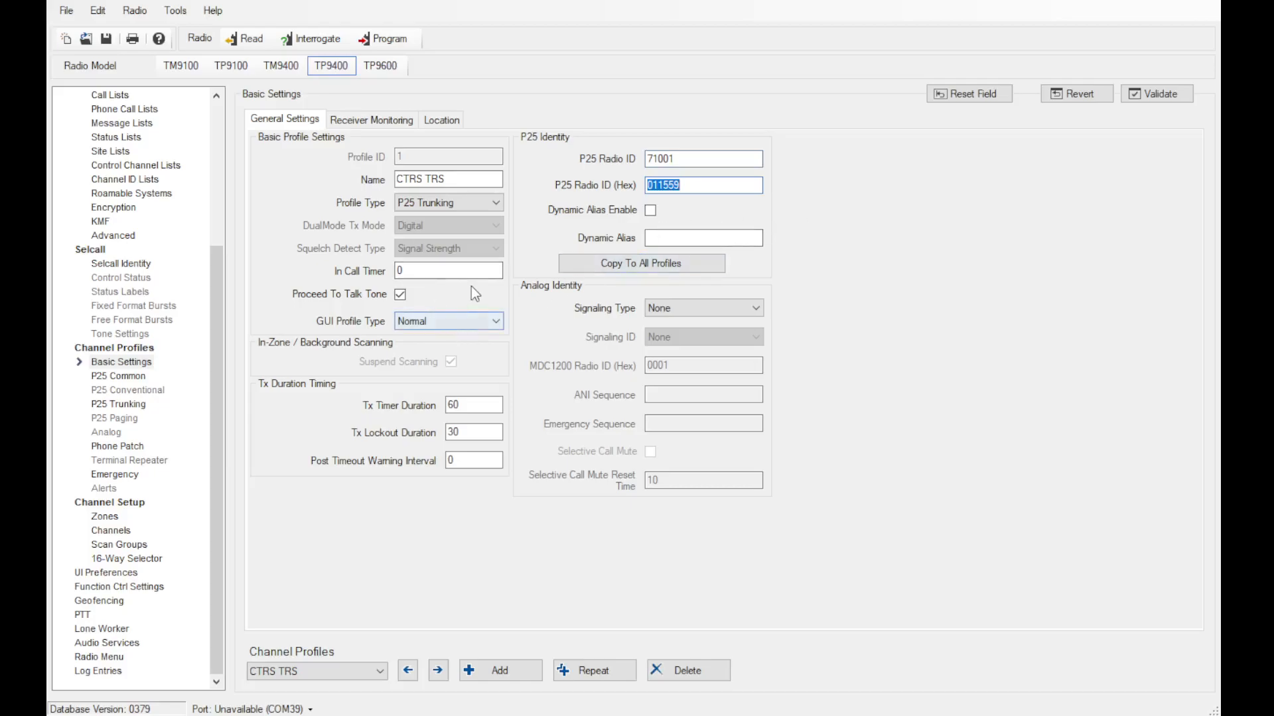
pyautogui.click(417, 325)
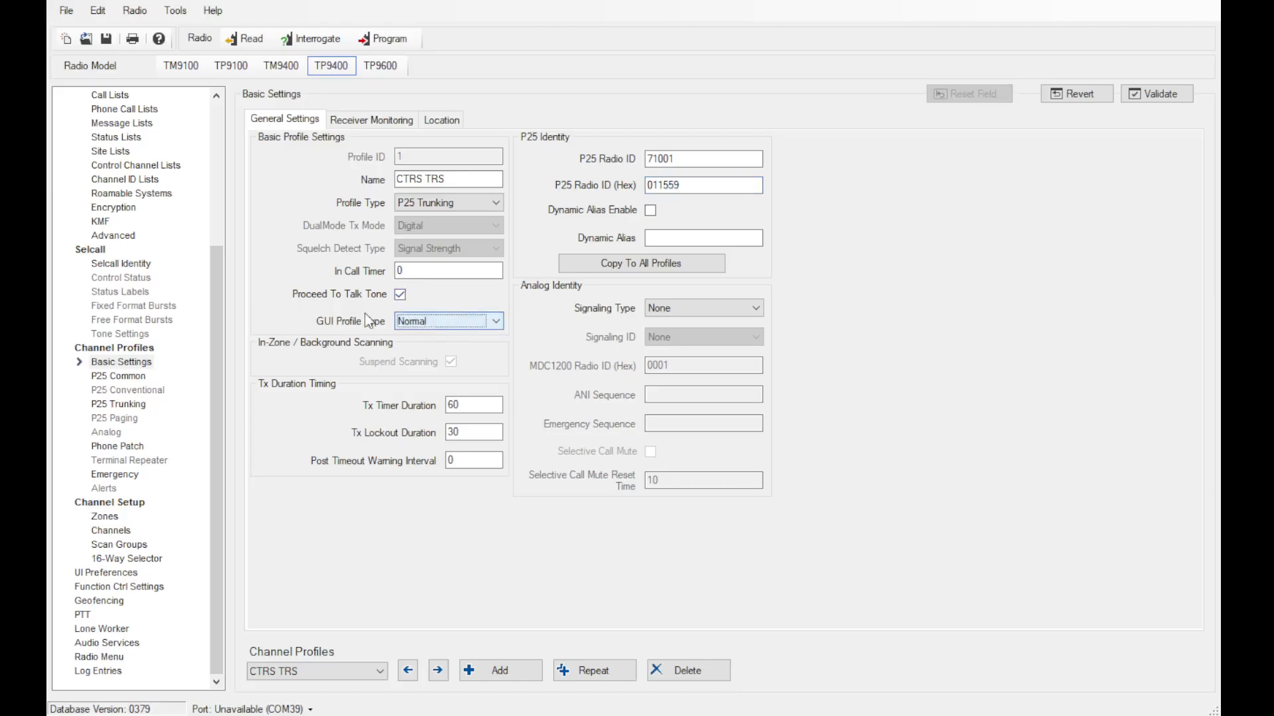
pyautogui.click(713, 338)
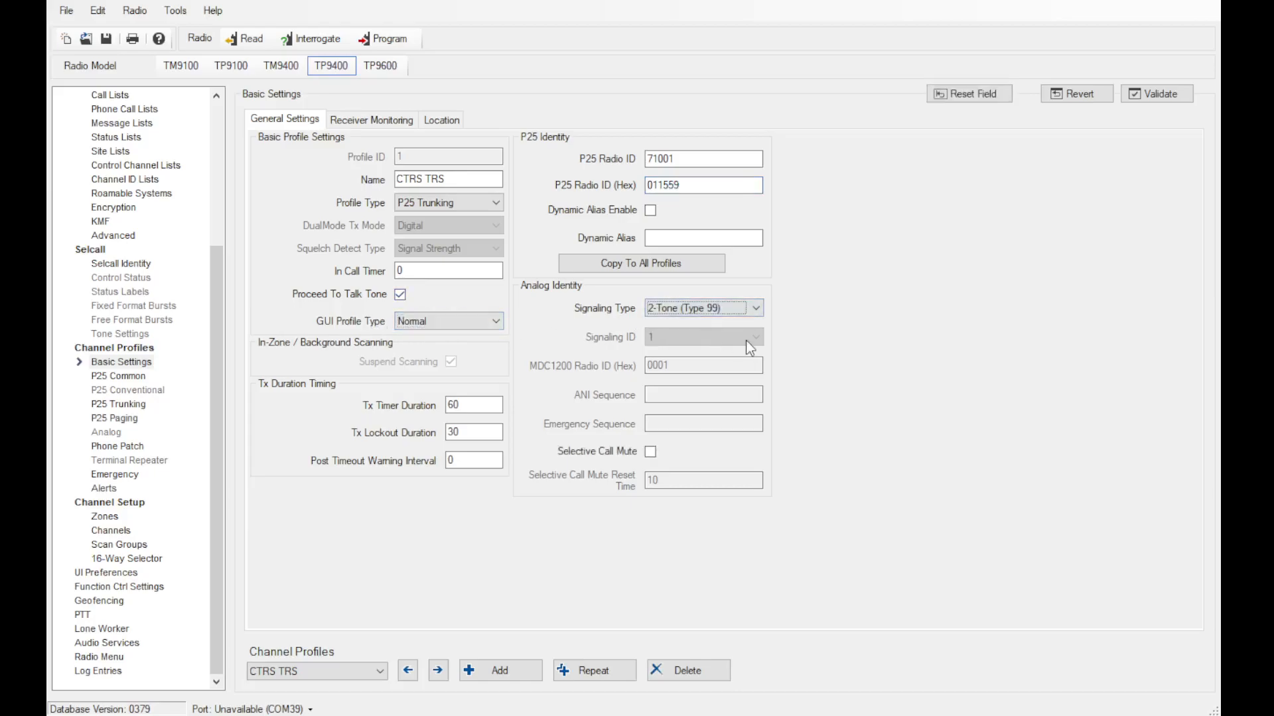
pyautogui.click(650, 453)
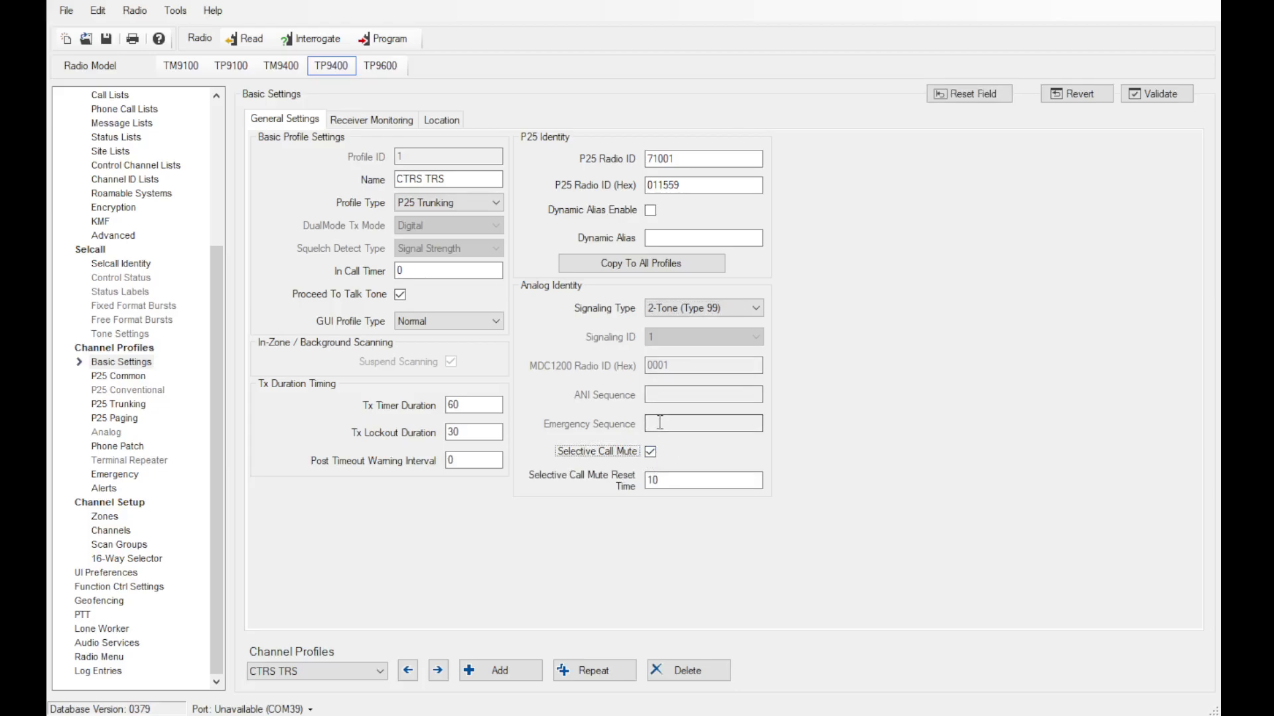
# - Look over the profile's receiver monitoring and location settings, then return to general settings
pyautogui.click(372, 119)
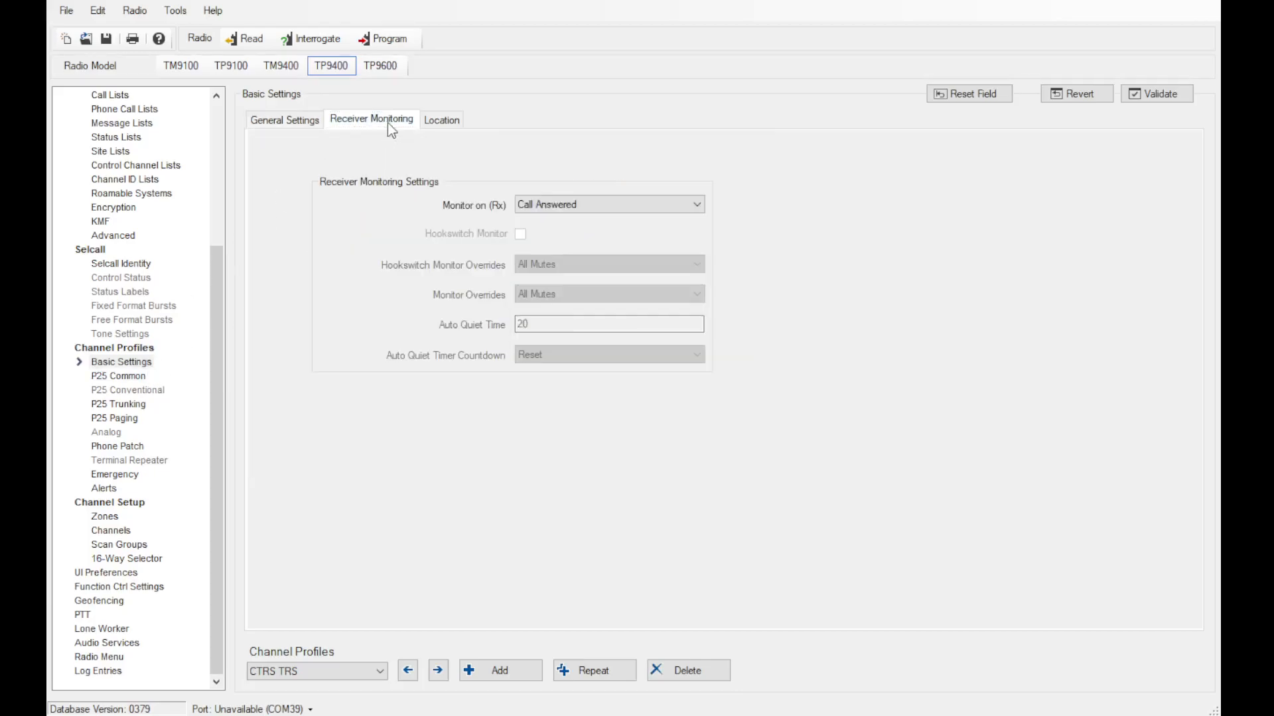
pyautogui.click(439, 120)
pyautogui.click(401, 121)
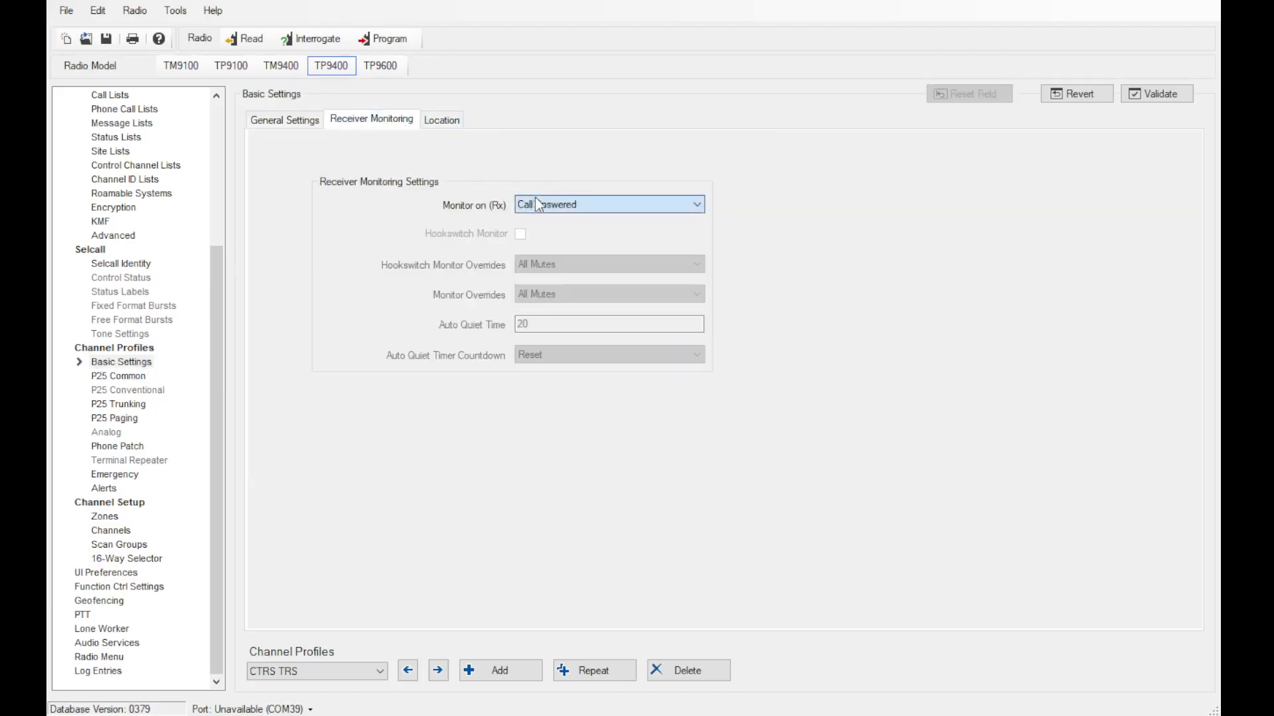
pyautogui.click(285, 119)
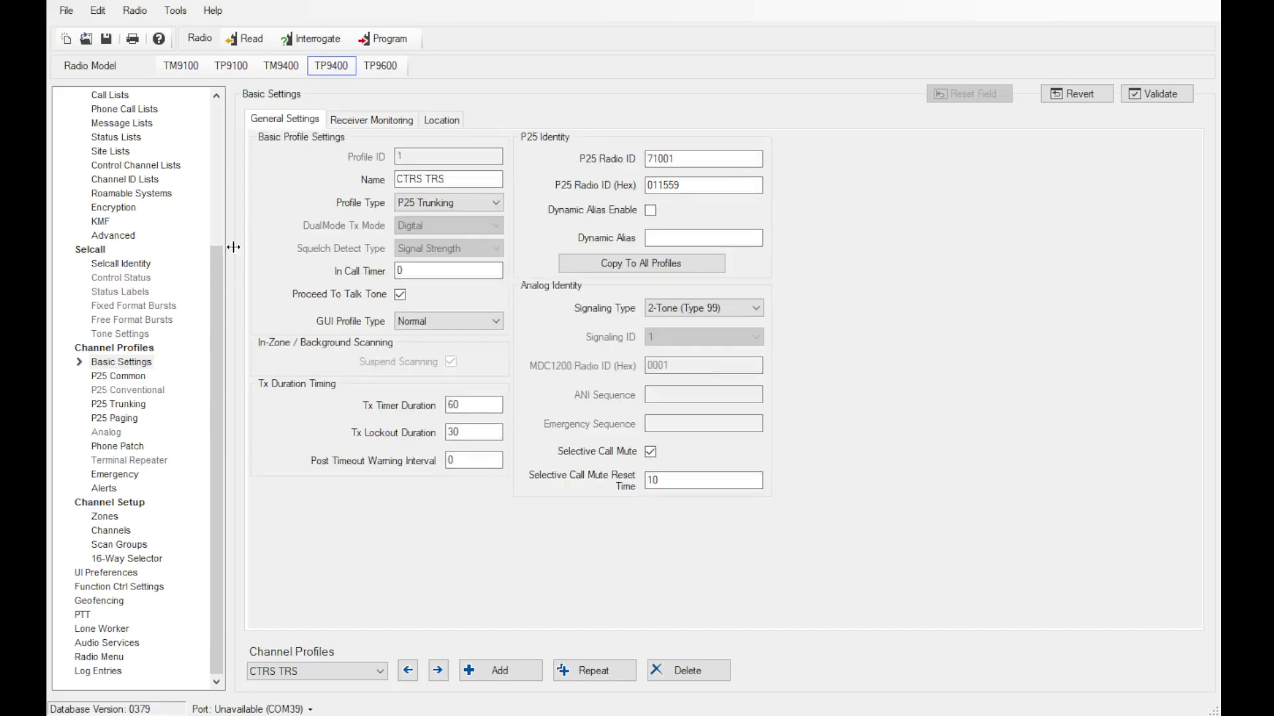
# - In CTRS TRS P25 Common, enable Individual Call Tx, Call Alert Rx/Tx and Radio Check Rx
pyautogui.click(120, 376)
pyautogui.click(127, 363)
pyautogui.click(123, 375)
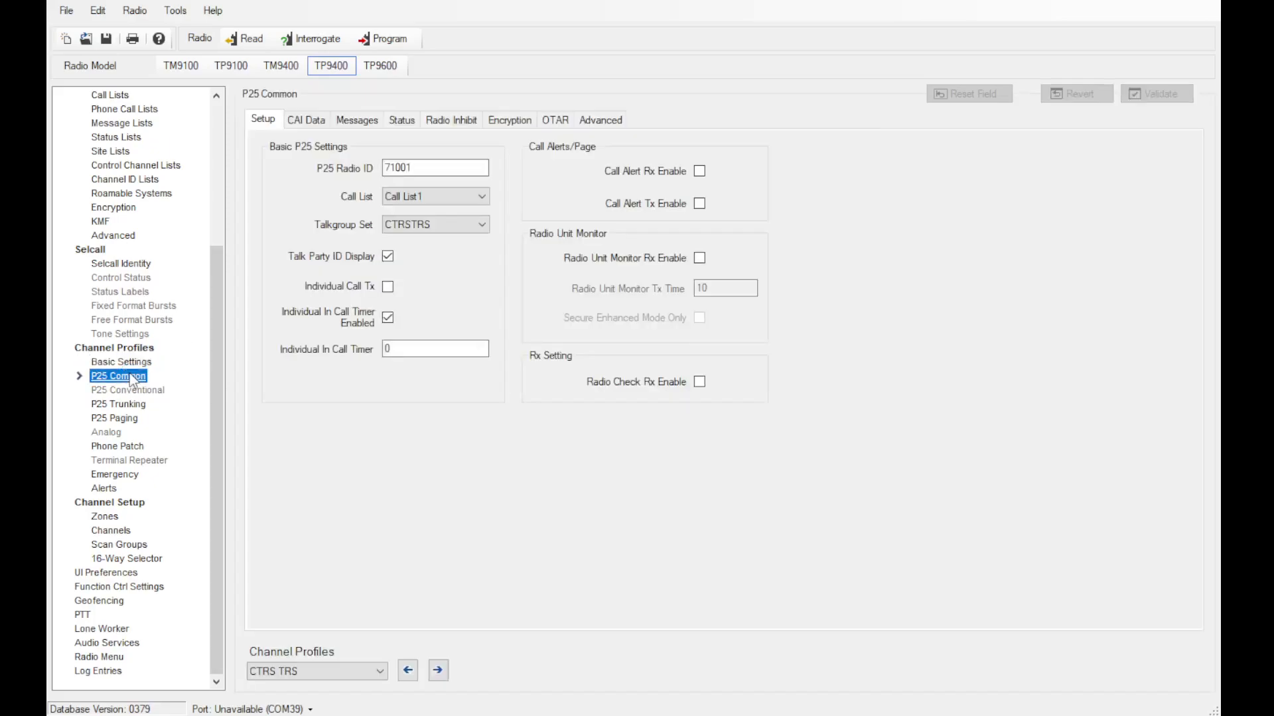
pyautogui.click(453, 226)
pyautogui.click(386, 290)
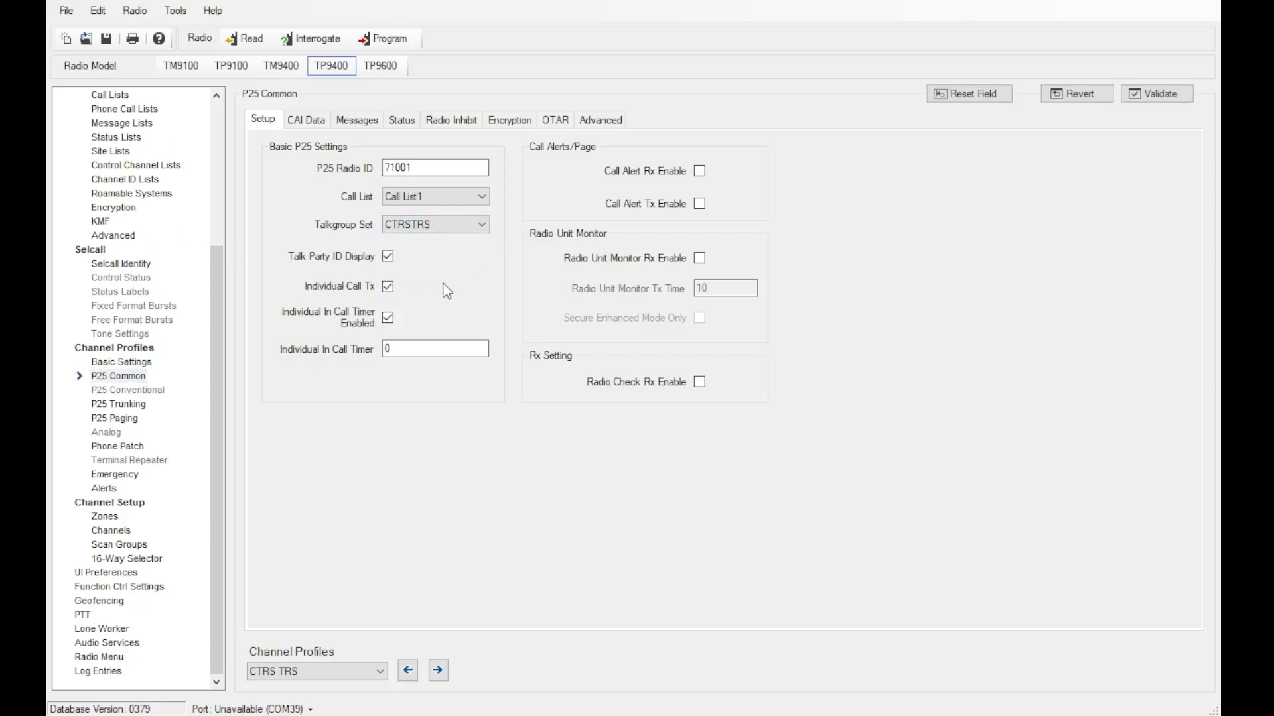
pyautogui.click(699, 171)
pyautogui.click(699, 204)
pyautogui.click(699, 382)
# - Enable Status Request Rx and Status Update Tx, leaving message updates off
pyautogui.click(302, 124)
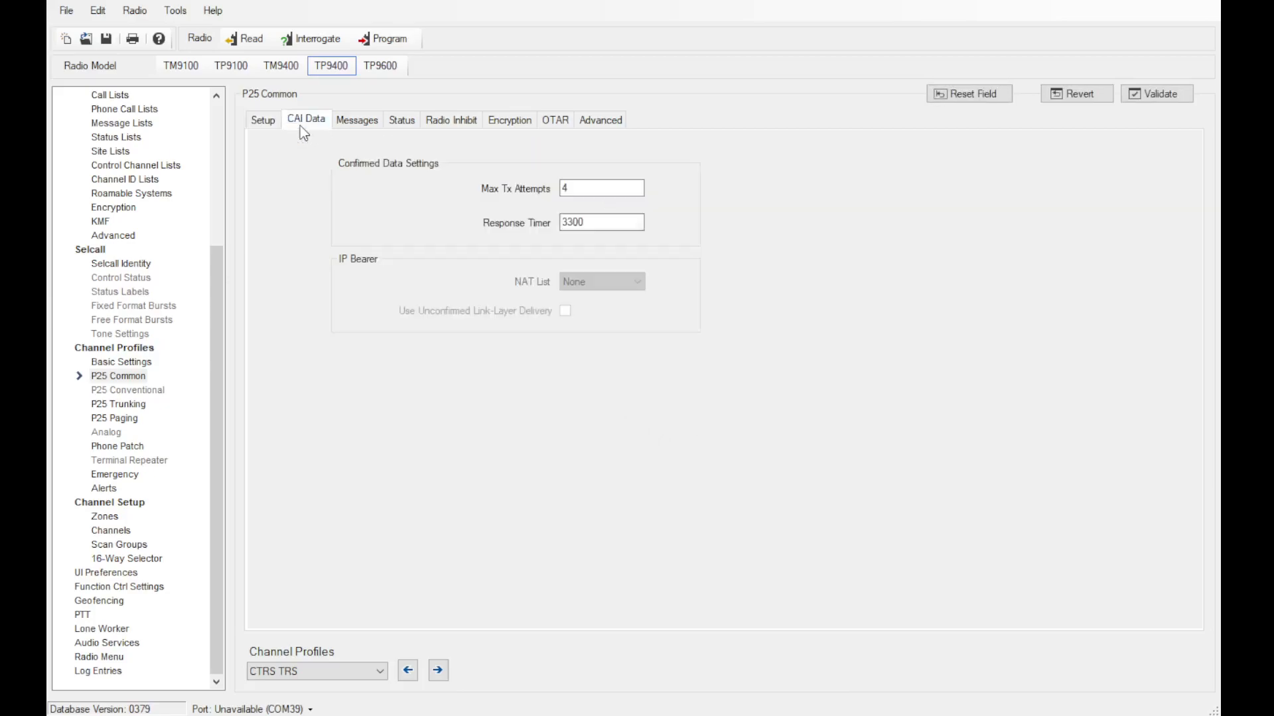
pyautogui.click(355, 123)
pyautogui.click(402, 123)
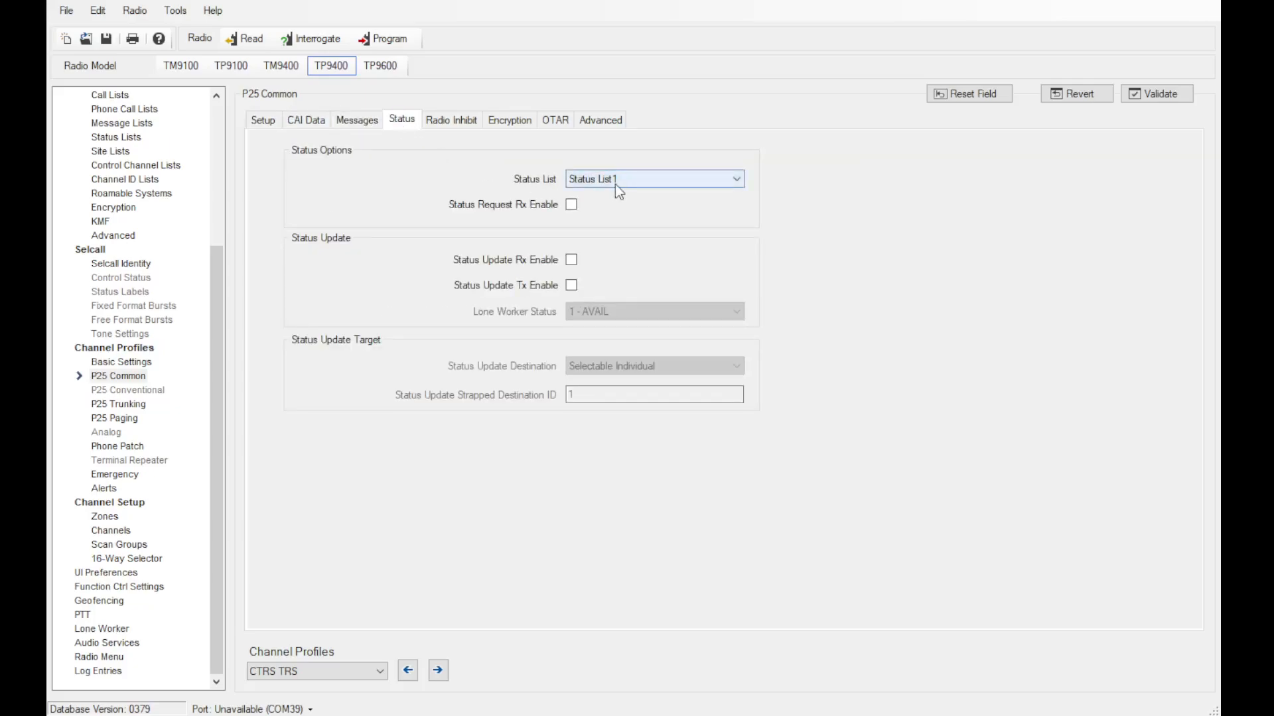
pyautogui.click(571, 205)
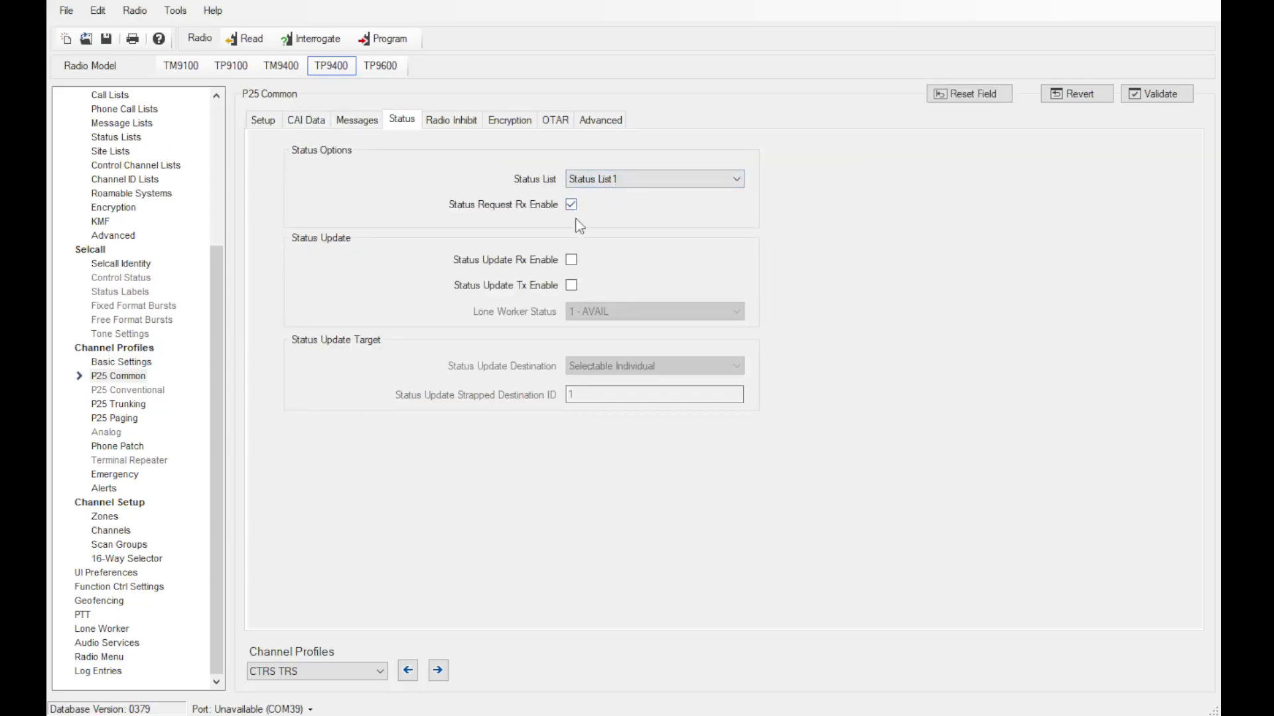
pyautogui.click(572, 285)
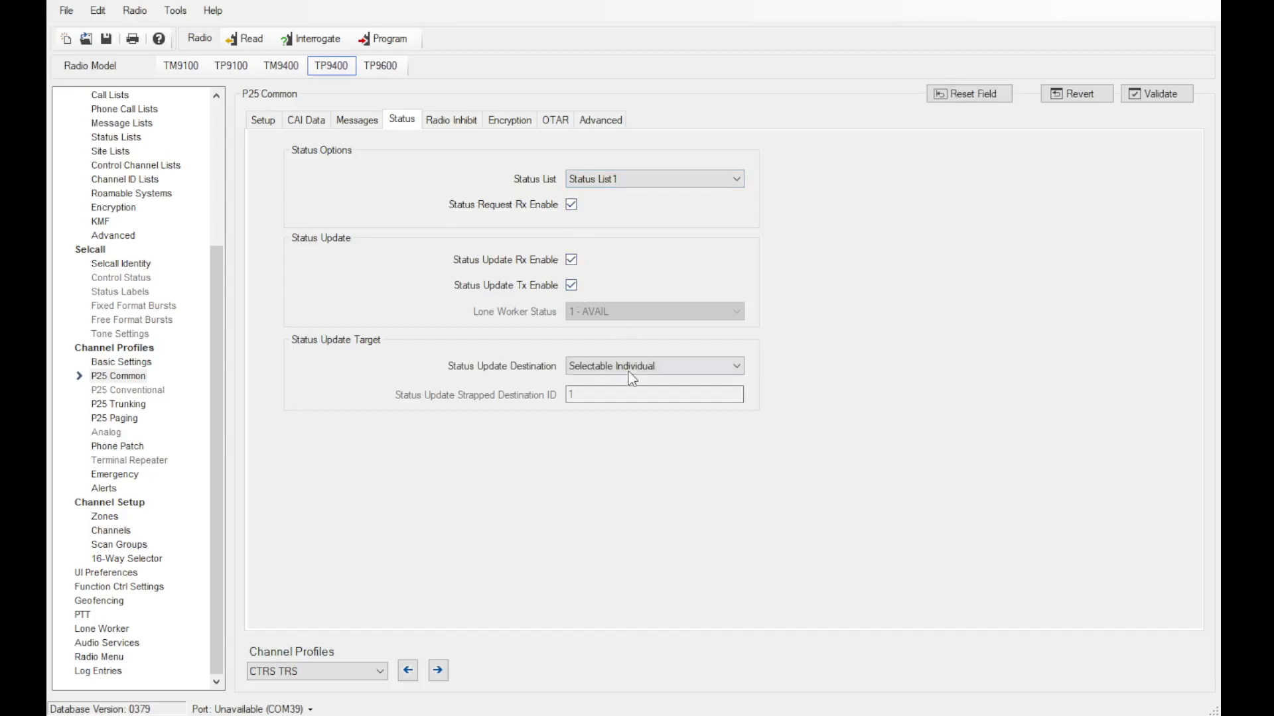
pyautogui.click(356, 120)
pyautogui.click(571, 200)
pyautogui.click(571, 231)
pyautogui.click(571, 200)
pyautogui.click(571, 230)
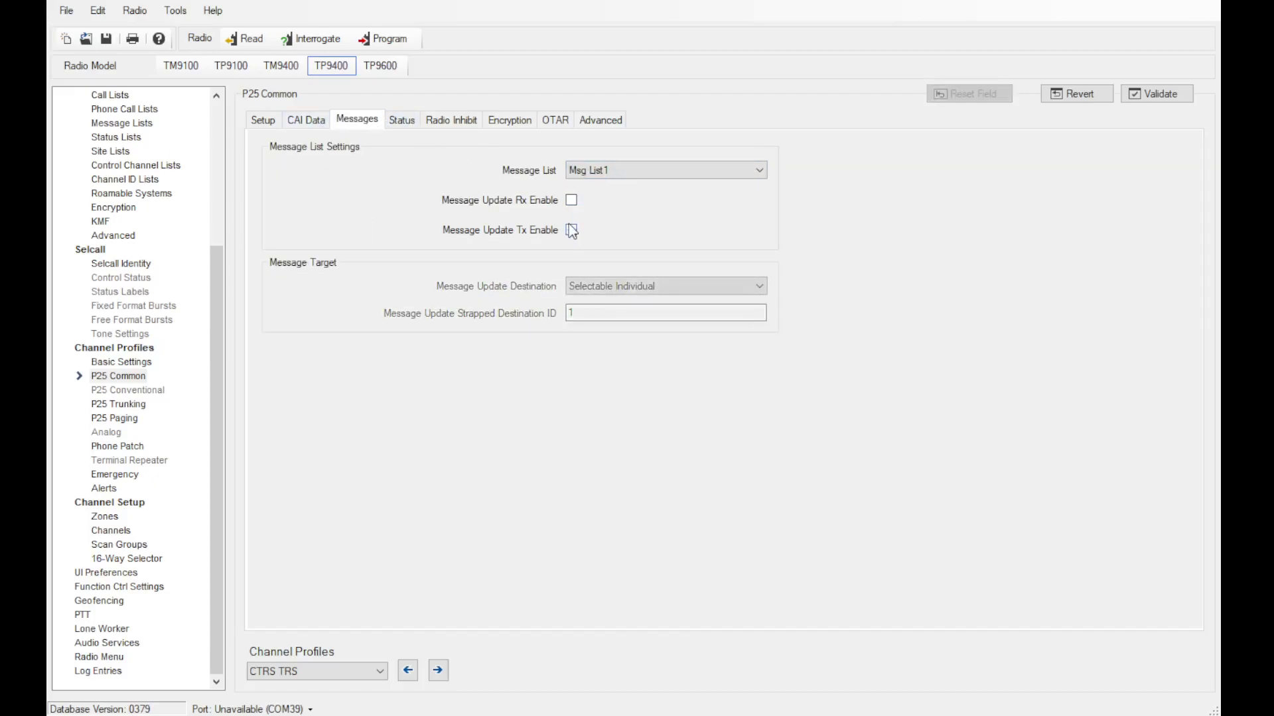
# - Make the profile use talkgroup encryption settings with Proper Key Detect
pyautogui.click(509, 120)
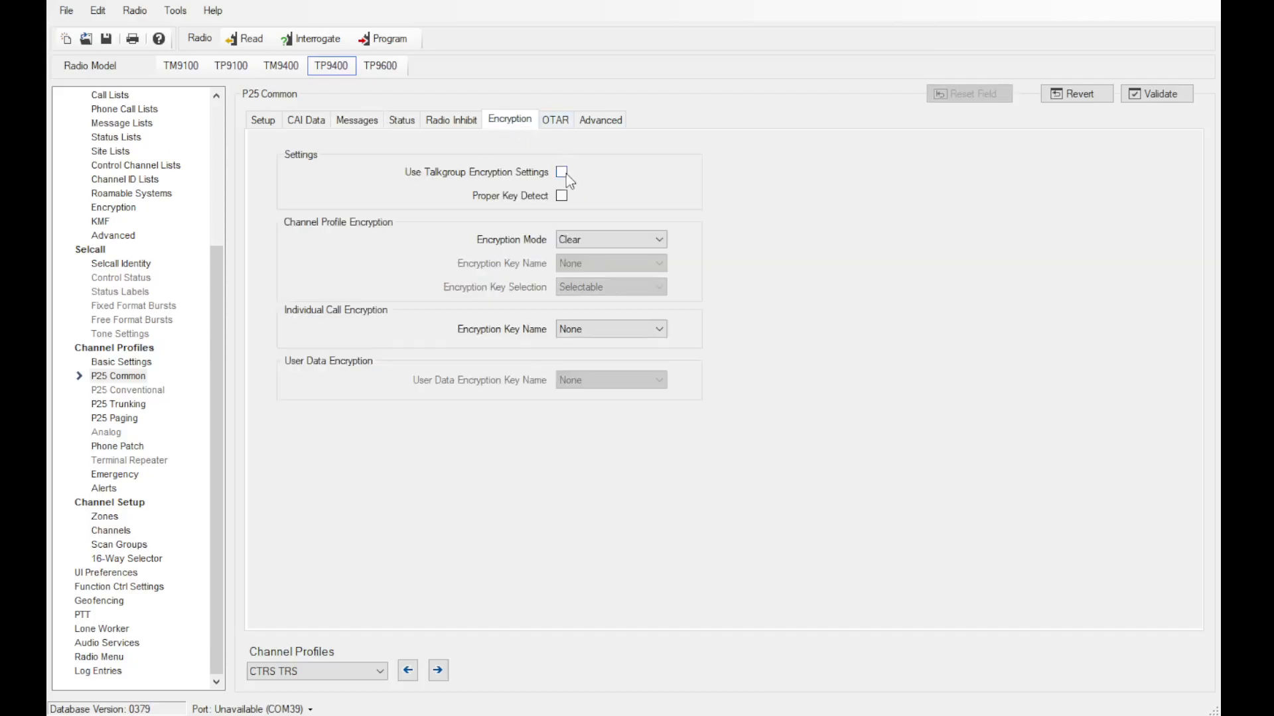
pyautogui.click(562, 173)
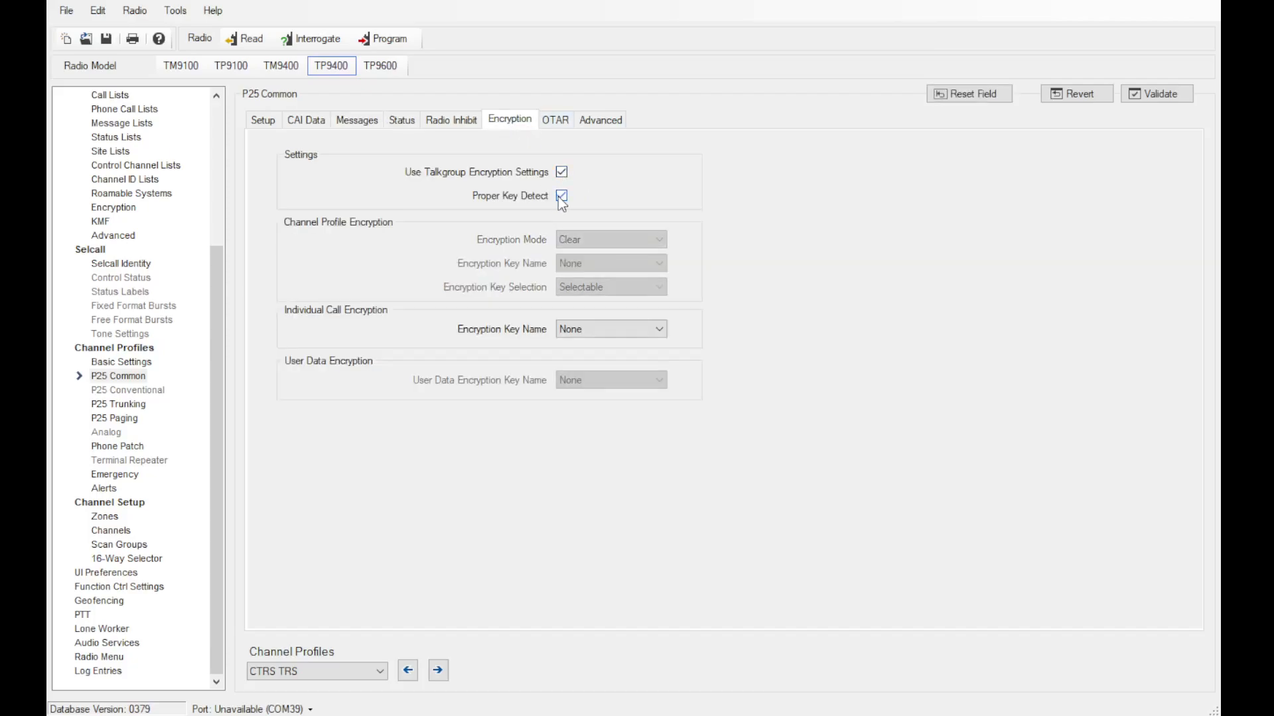
pyautogui.click(636, 322)
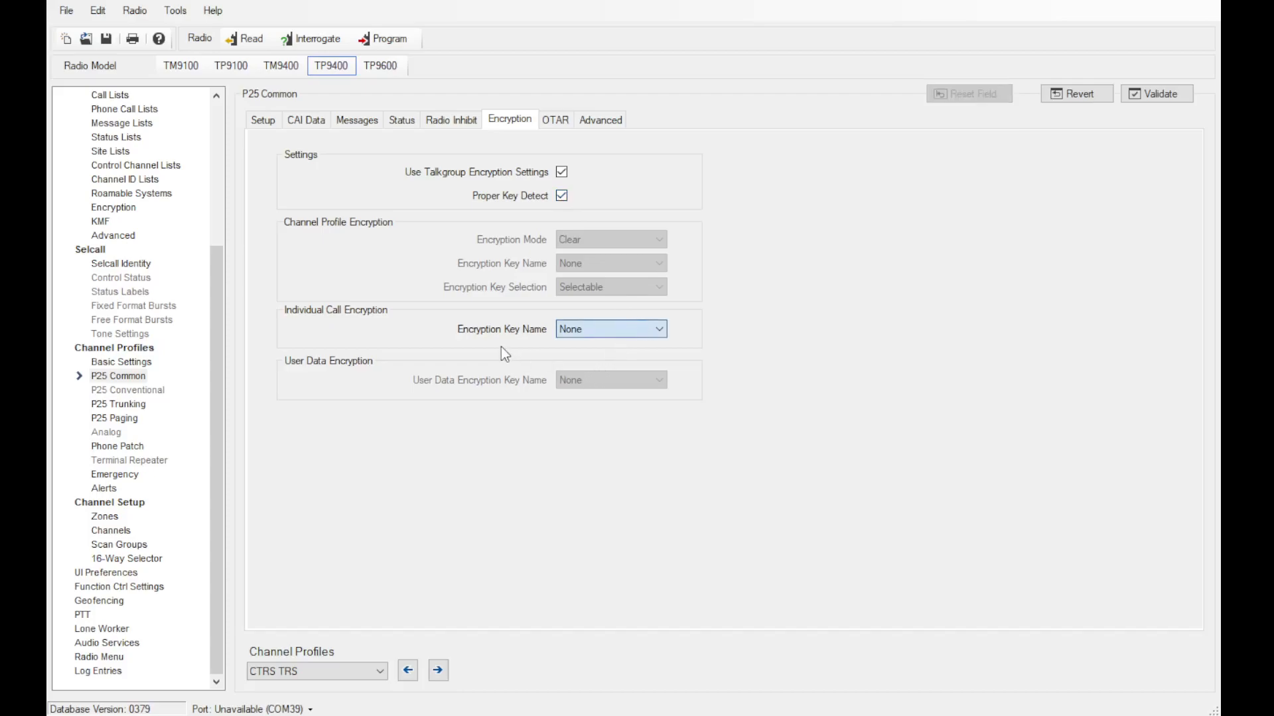
pyautogui.click(557, 123)
pyautogui.click(620, 121)
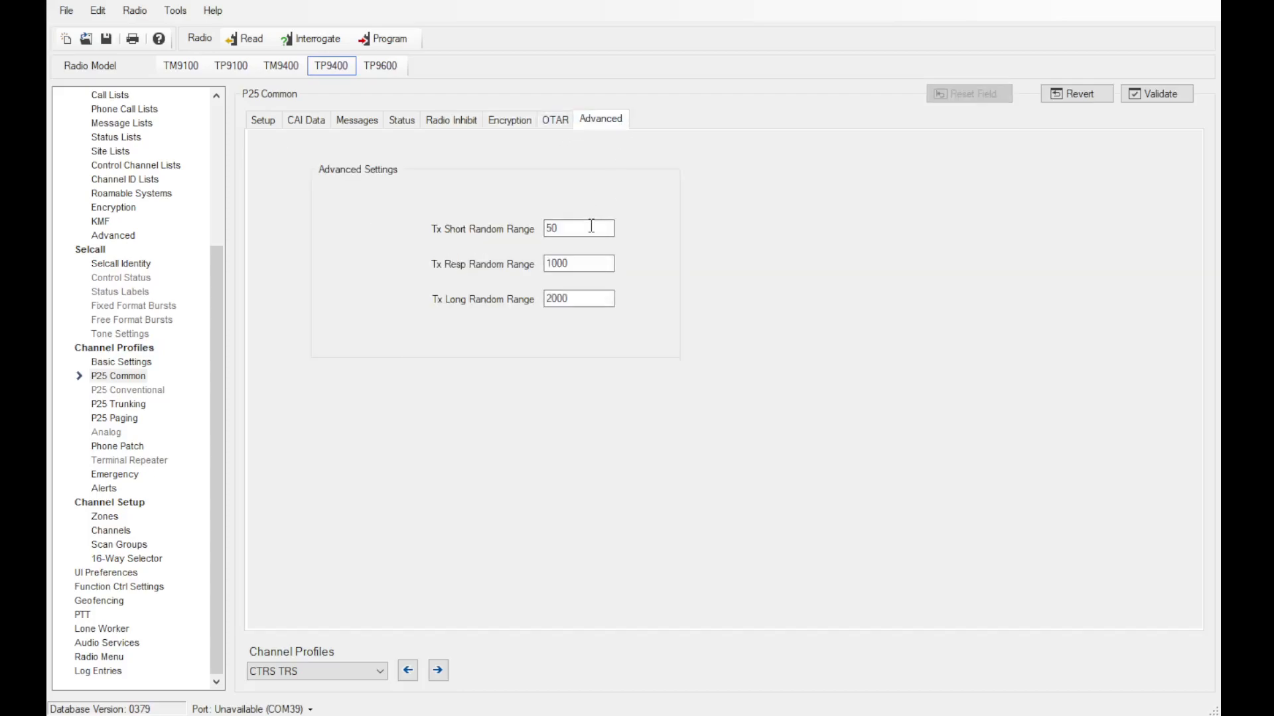
pyautogui.click(268, 128)
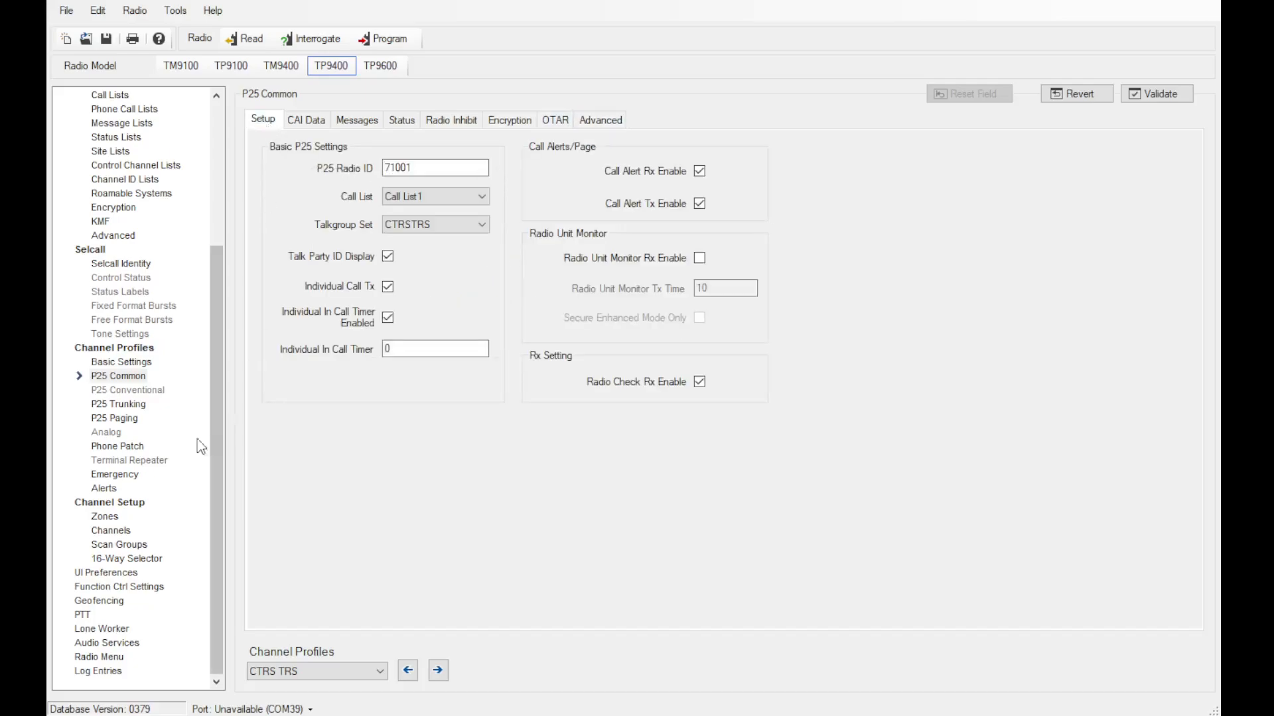
pyautogui.click(118, 404)
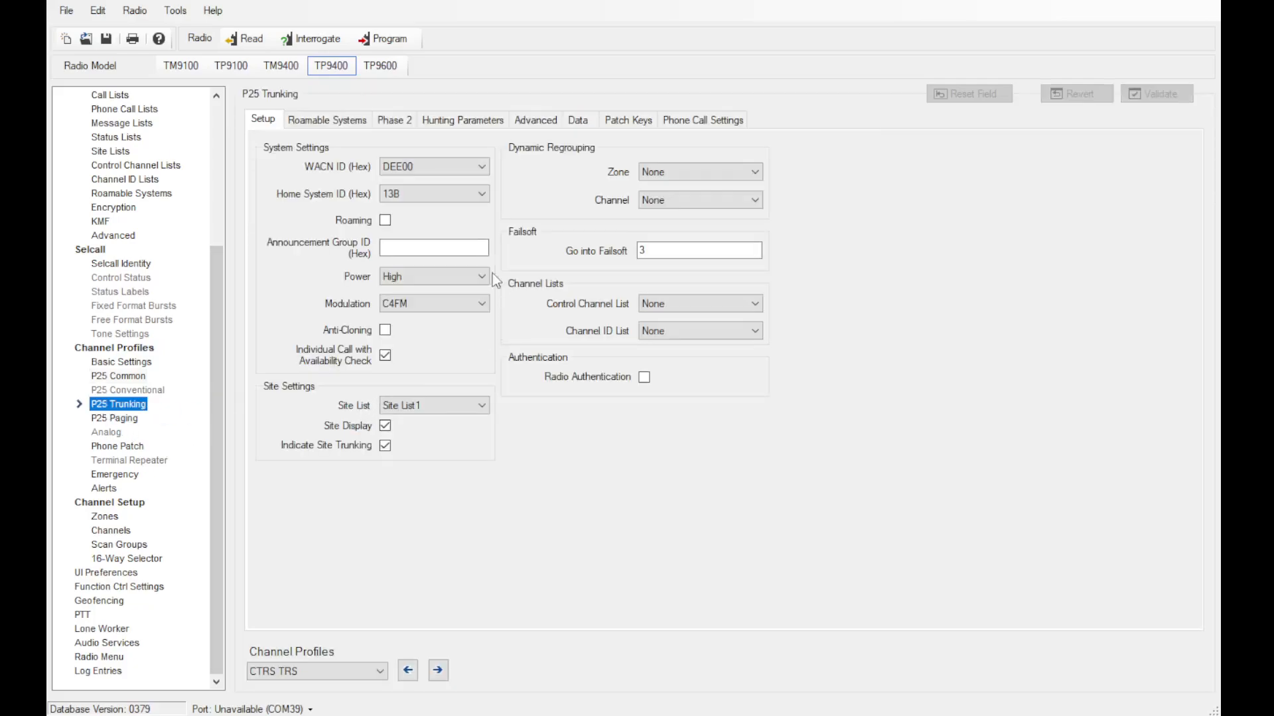
# - Enter Announcement Group ID 911 and choose List 1 for Control Channel List and Channel ID List
pyautogui.click(432, 167)
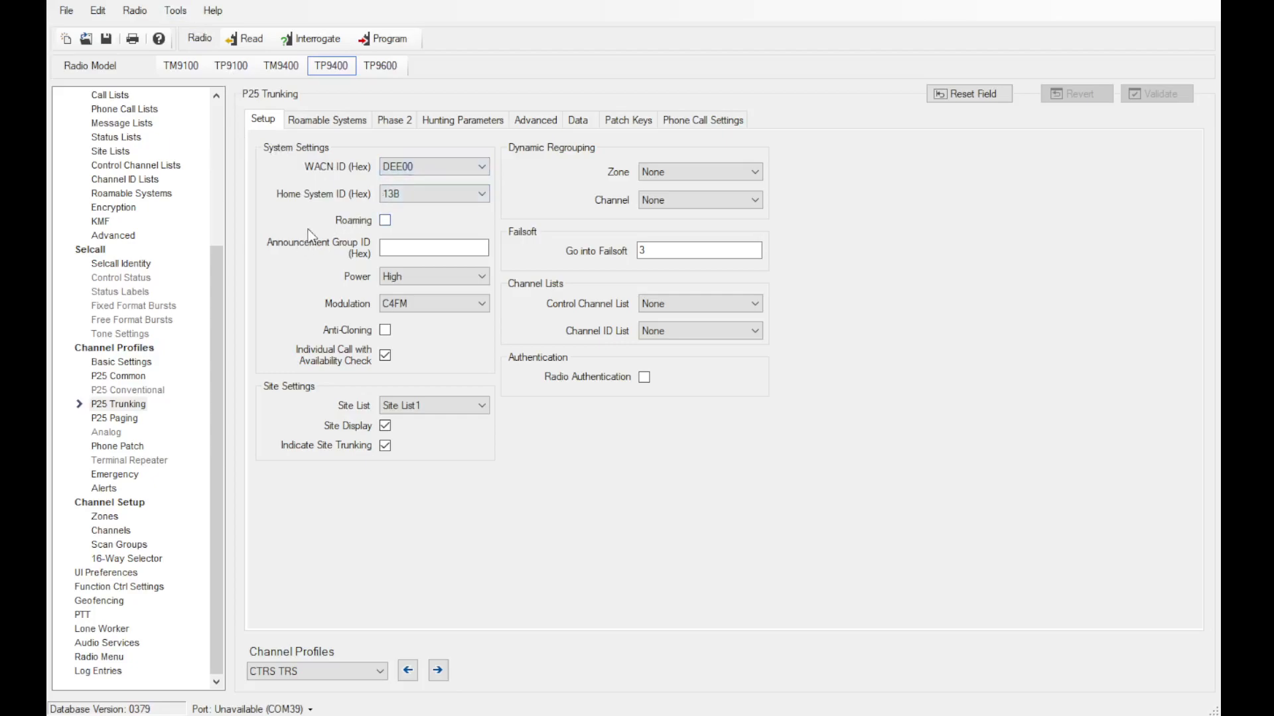
pyautogui.click(441, 248)
pyautogui.write('910')
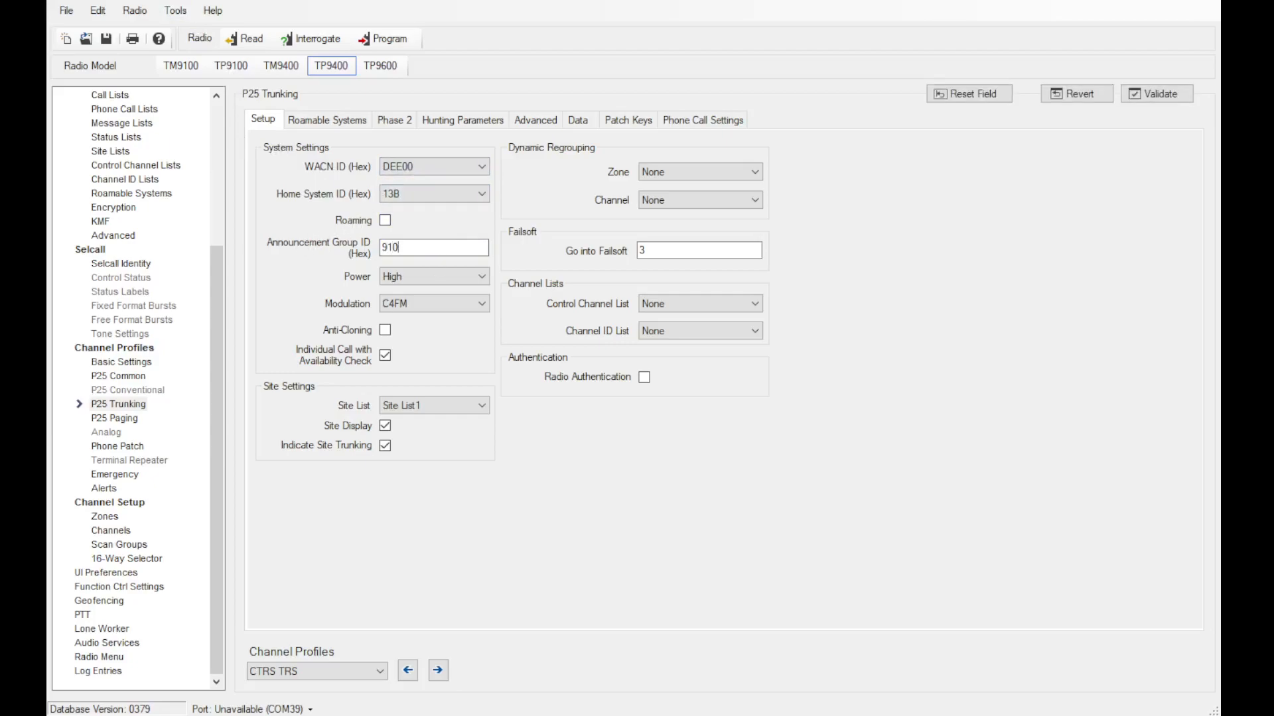
pyautogui.press('BackSpace')
pyautogui.write('11')
pyautogui.click(694, 304)
pyautogui.click(687, 329)
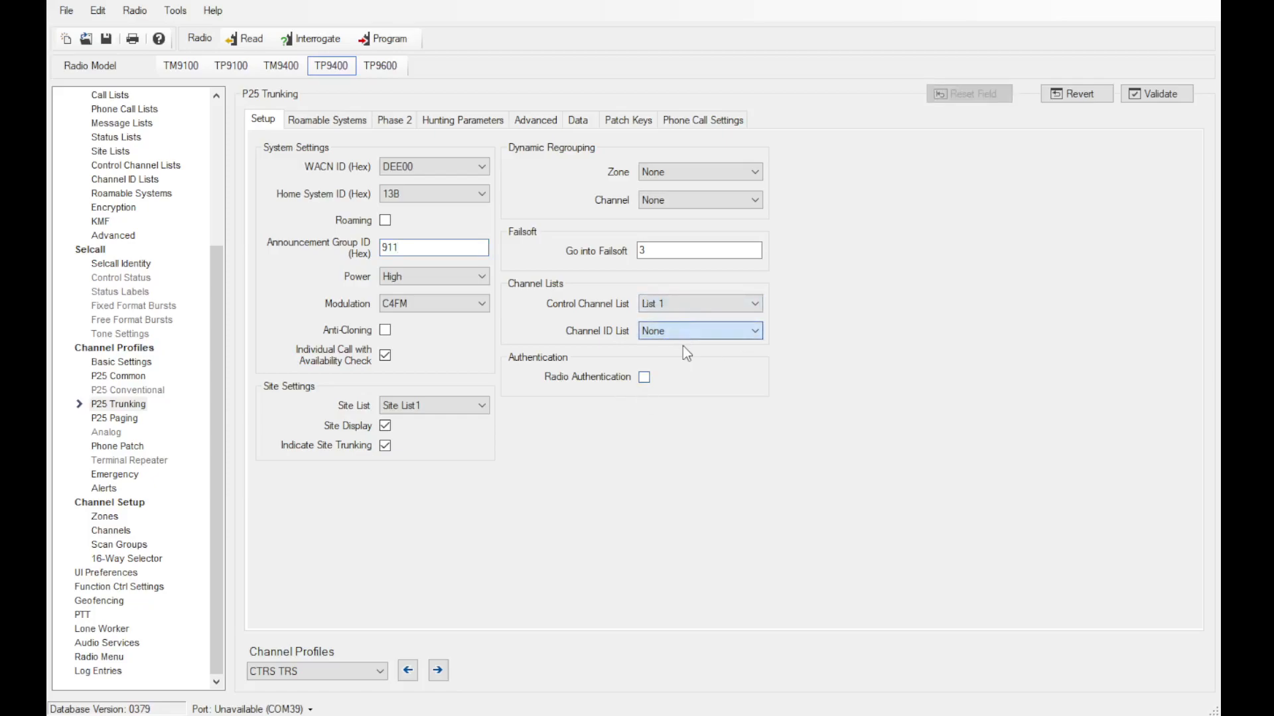
pyautogui.click(678, 357)
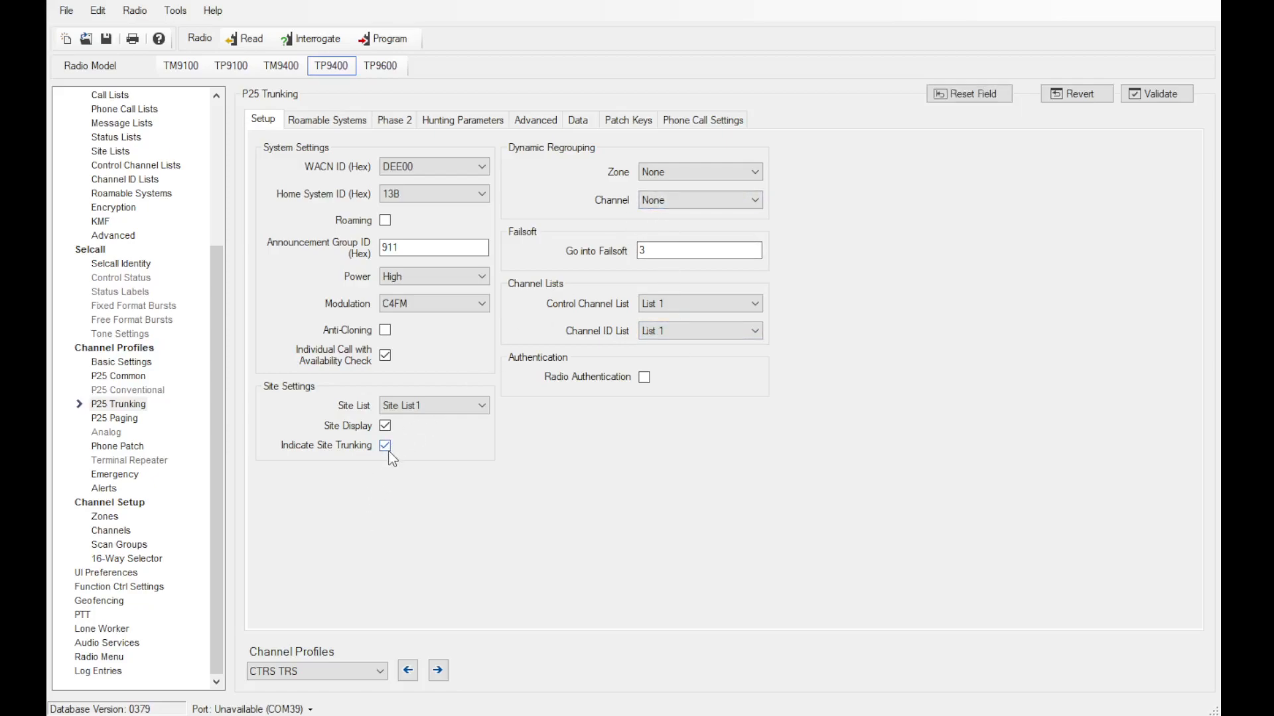
# - Under Hunting Parameters, set Detect Level to City
pyautogui.click(334, 120)
pyautogui.click(409, 115)
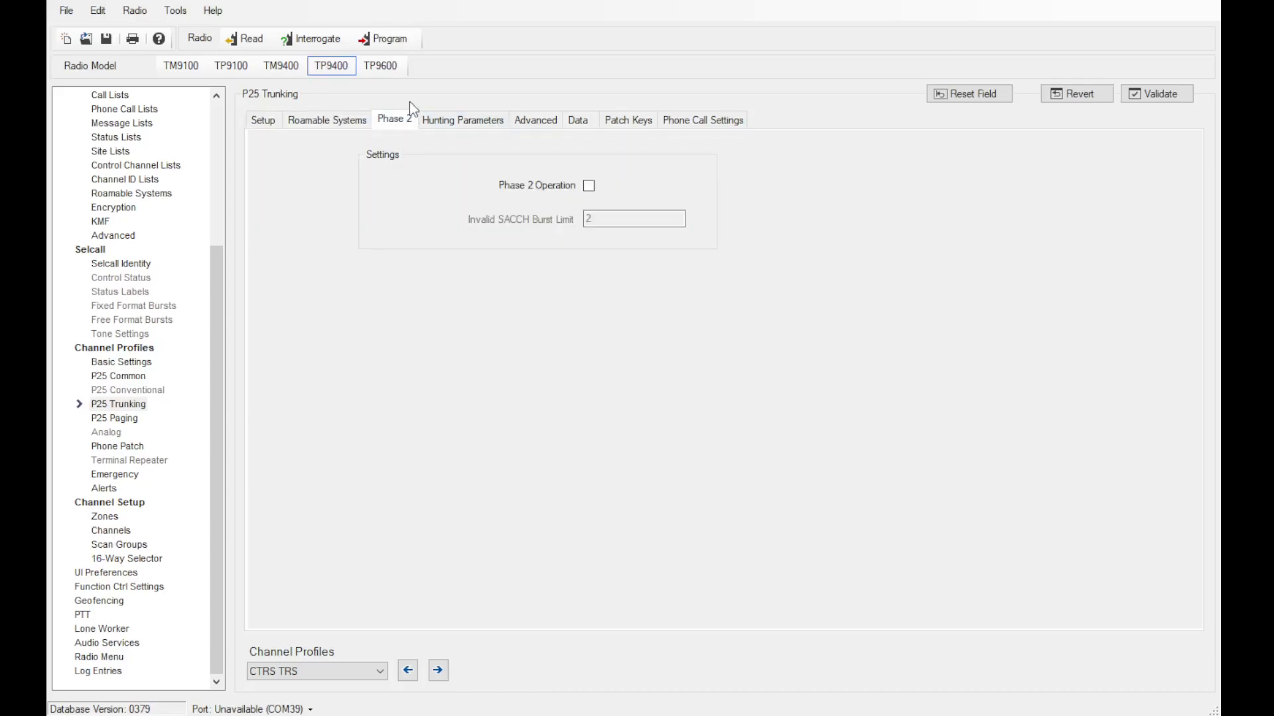
pyautogui.click(448, 119)
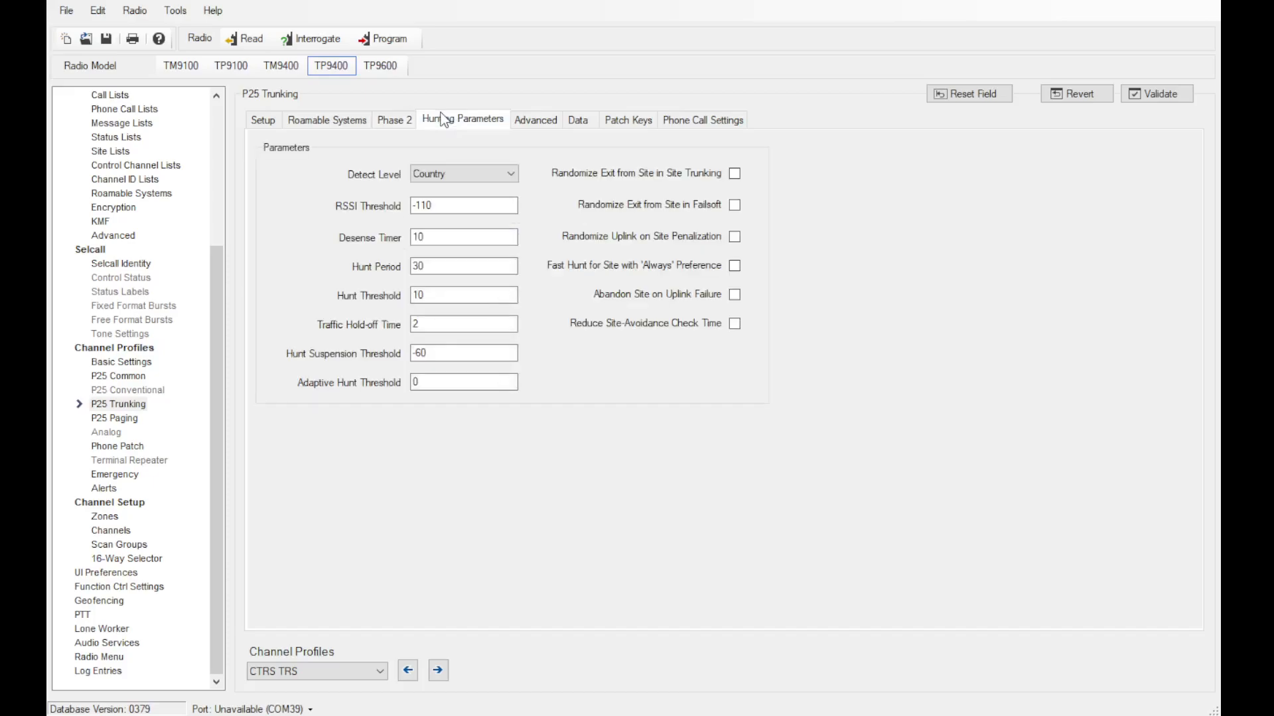
pyautogui.click(443, 173)
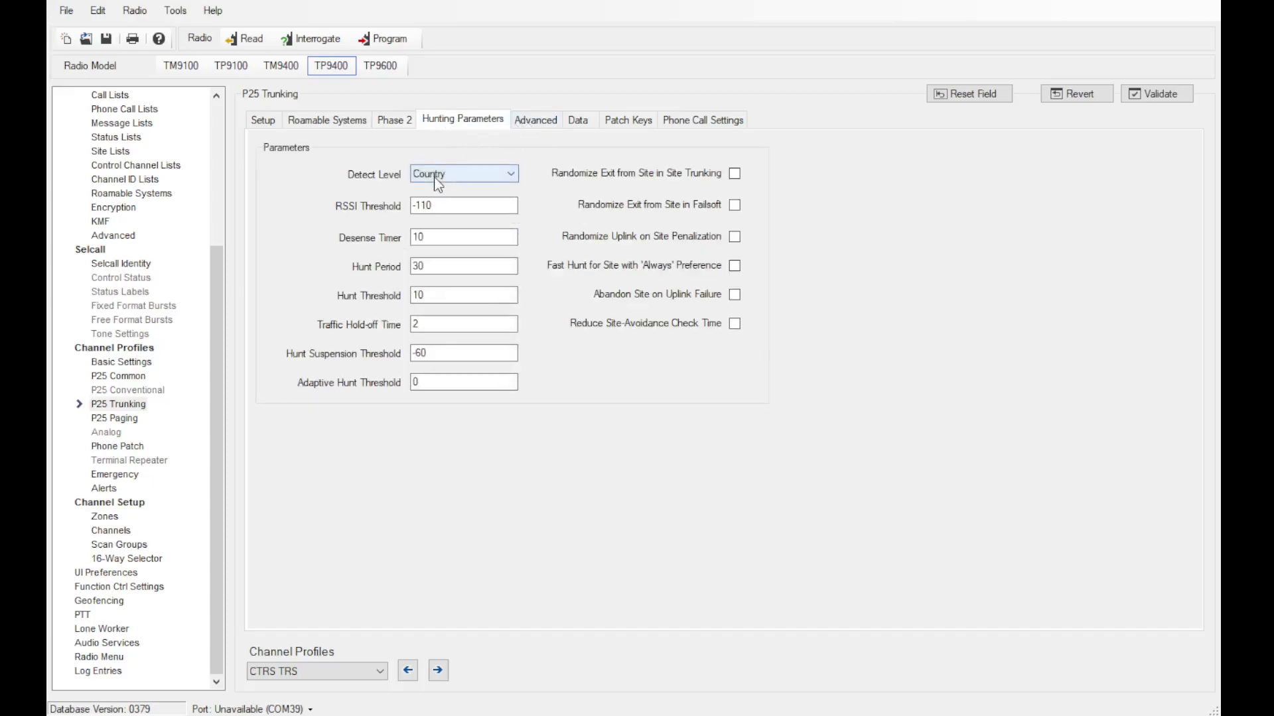
pyautogui.click(452, 202)
pyautogui.click(465, 214)
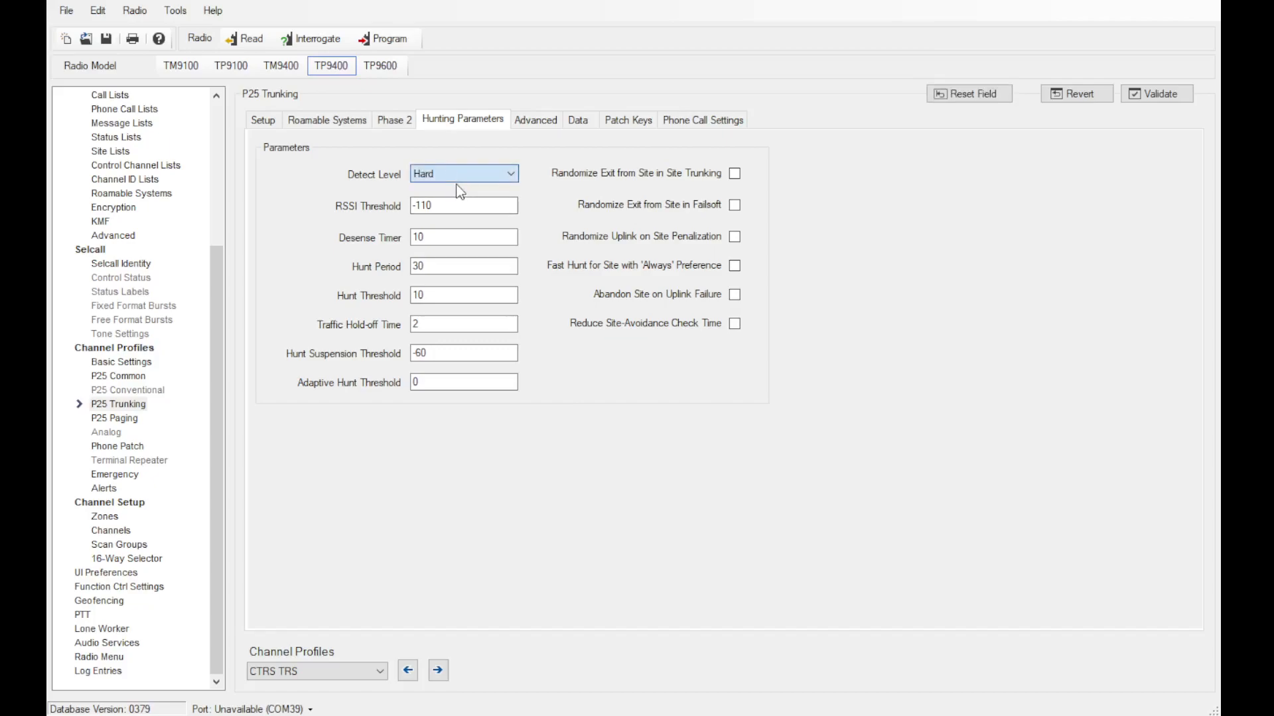
pyautogui.click(433, 201)
# - On the Advanced tab, set ISP Sequence Length to 10 and Quick Fade Protect to 250
pyautogui.click(547, 115)
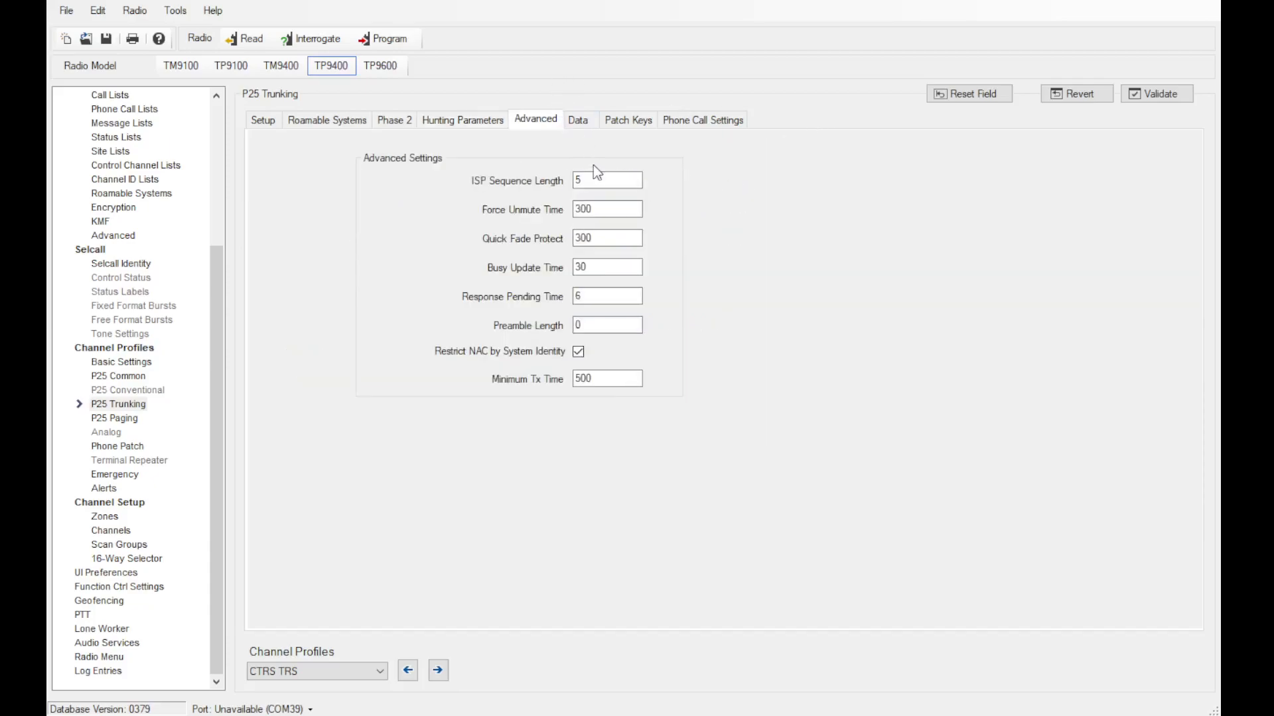
pyautogui.press('Tab')
pyautogui.write('10')
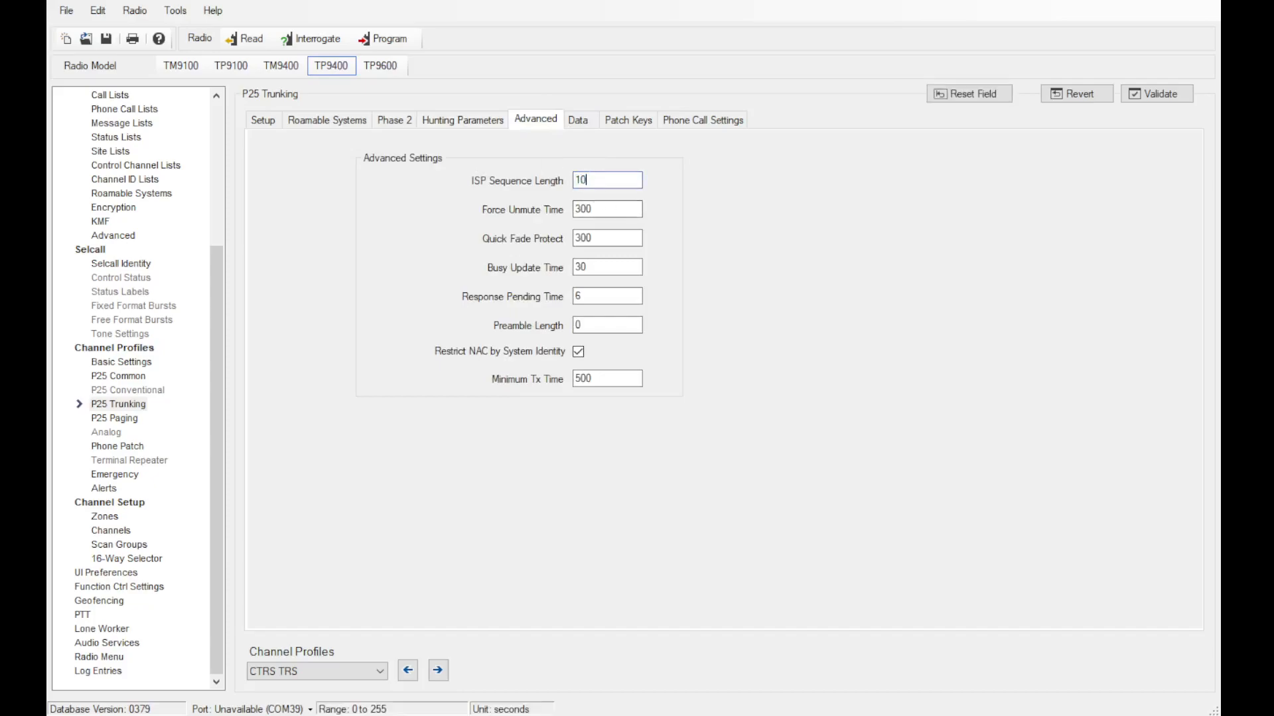
pyautogui.press('Tab')
pyautogui.press('Tab')
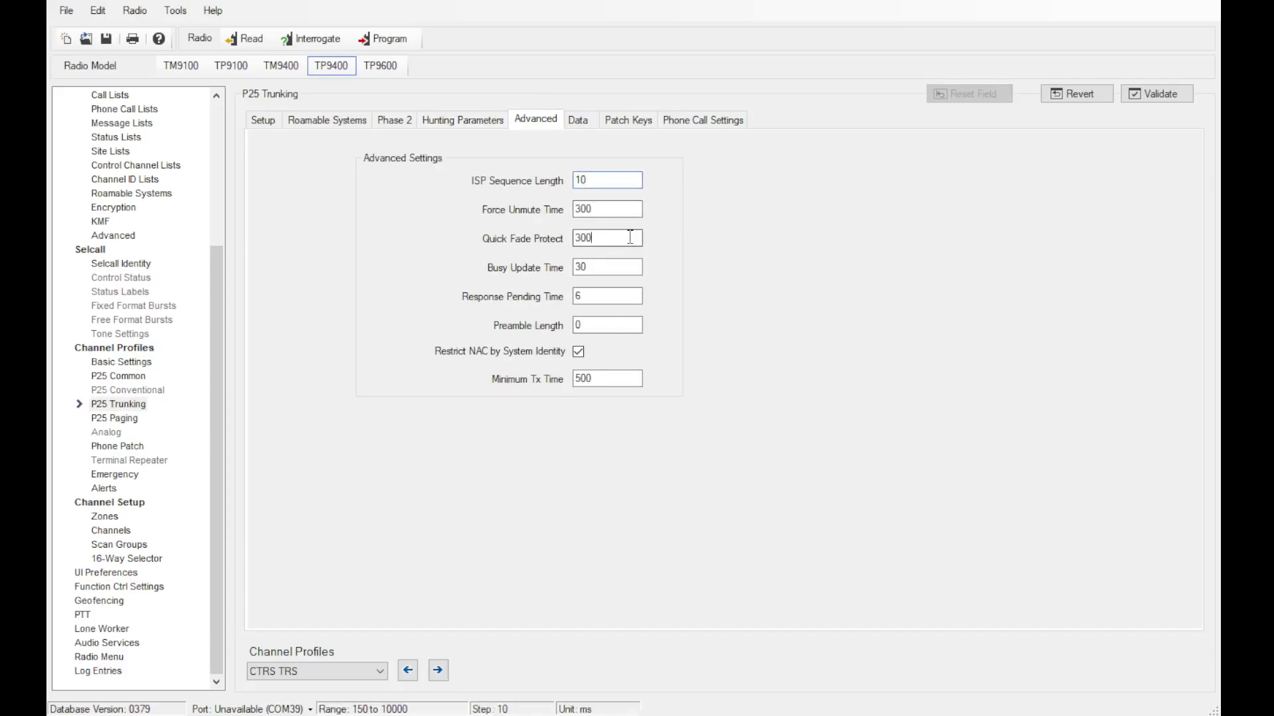
pyautogui.write('6743')
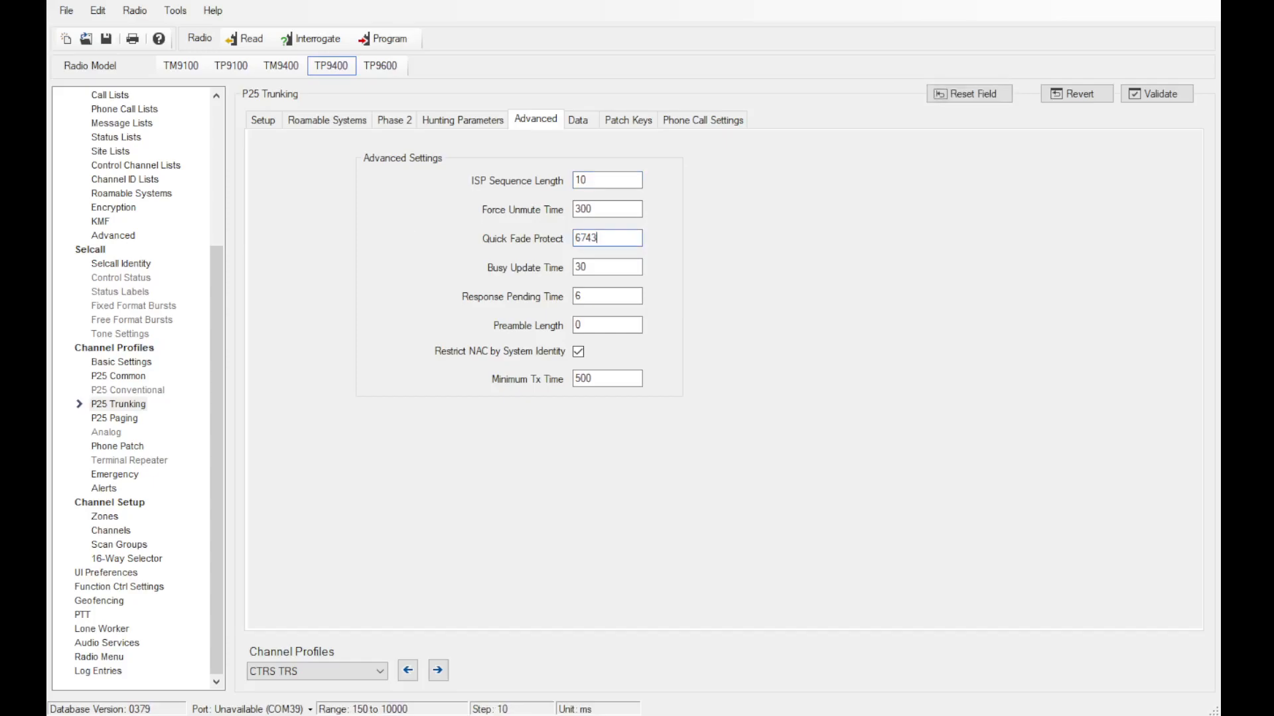
pyautogui.write('0')
pyautogui.click(605, 266)
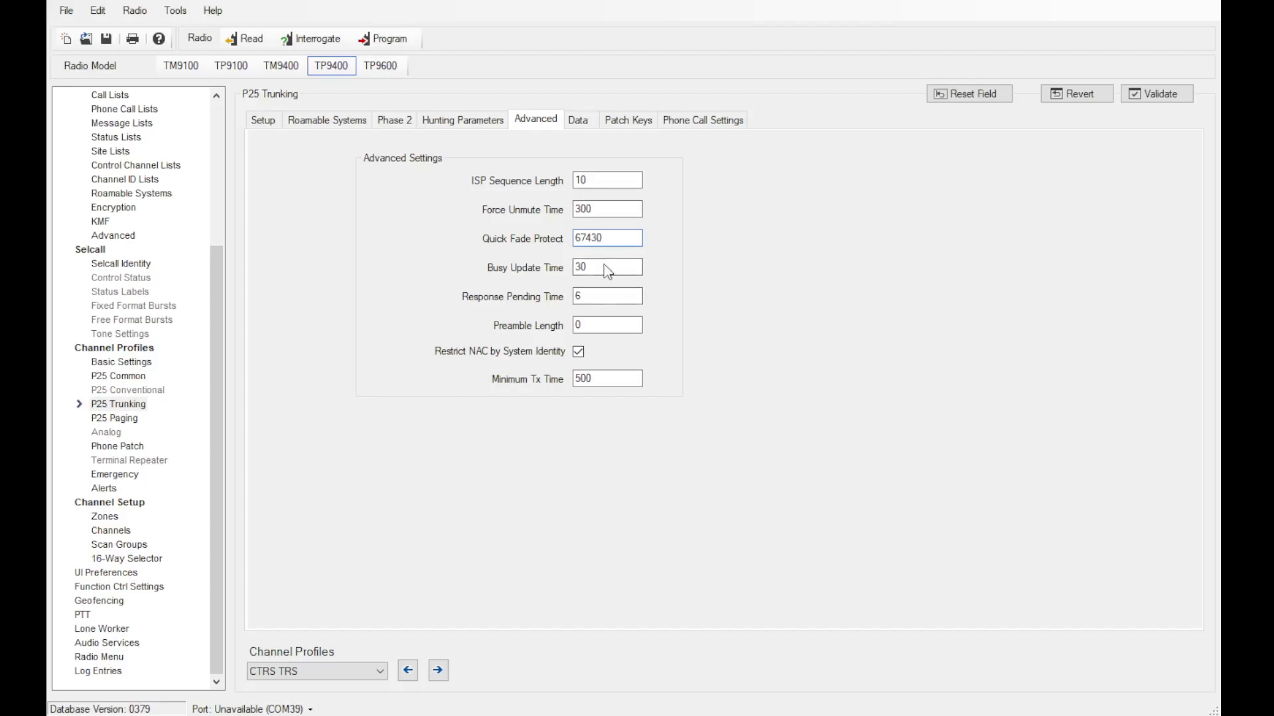
pyautogui.click(791, 395)
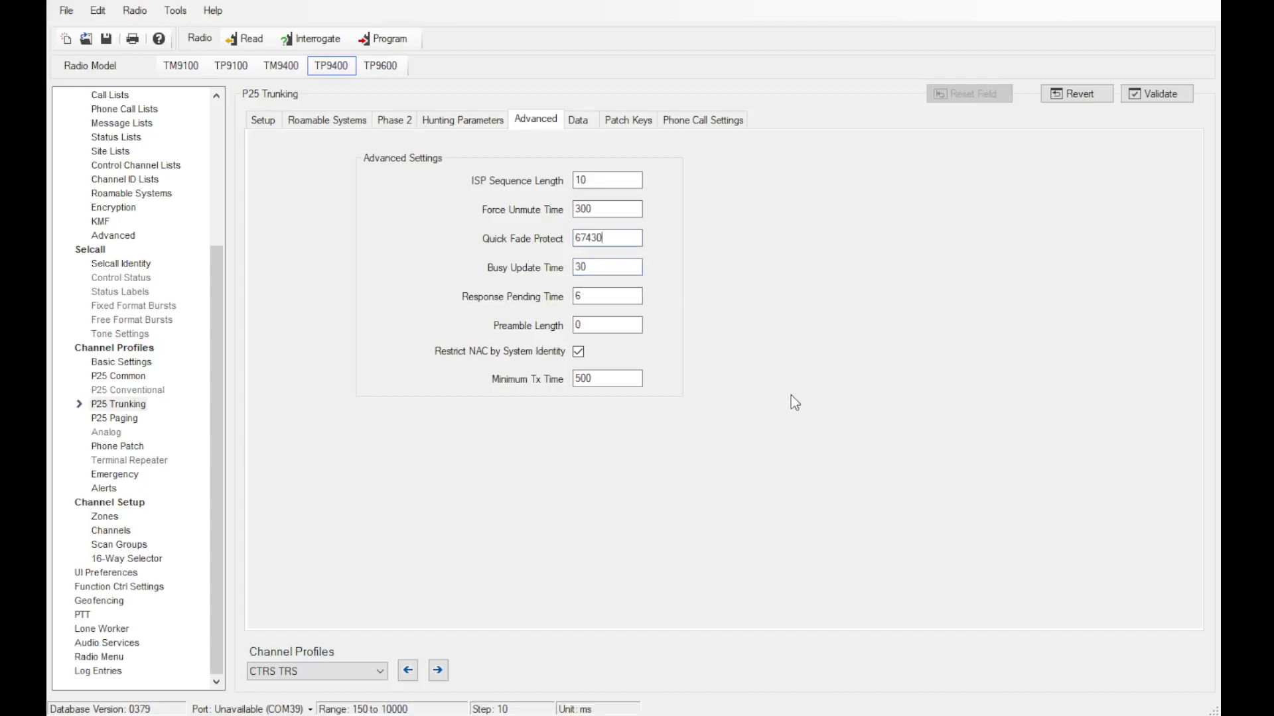
pyautogui.moveTo(627, 239); pyautogui.dragTo(463, 244)
pyautogui.write('100')
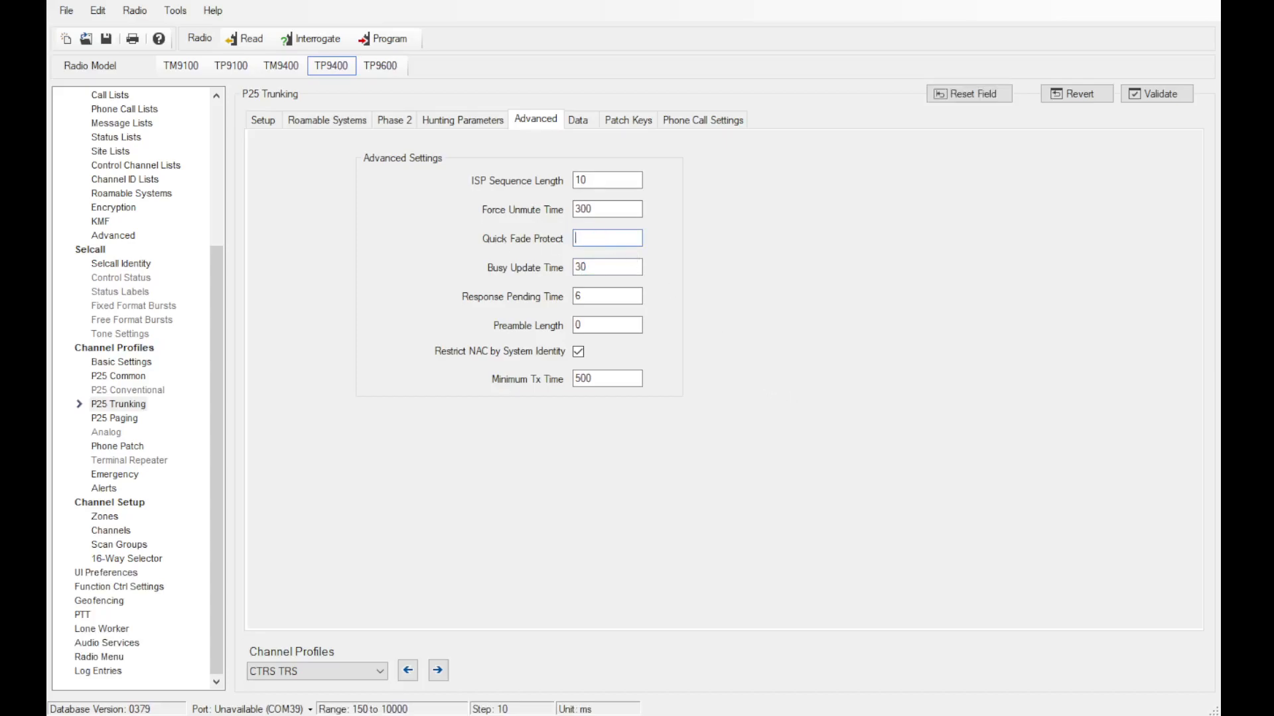
pyautogui.write('0')
pyautogui.press('BackSpace')
pyautogui.press('BackSpace')
pyautogui.press('BackSpace')
pyautogui.press('BackSpace')
pyautogui.write('250')
# - Set Preamble Length to 250 and turn off Restrict NAC by System Identity
pyautogui.click(629, 324)
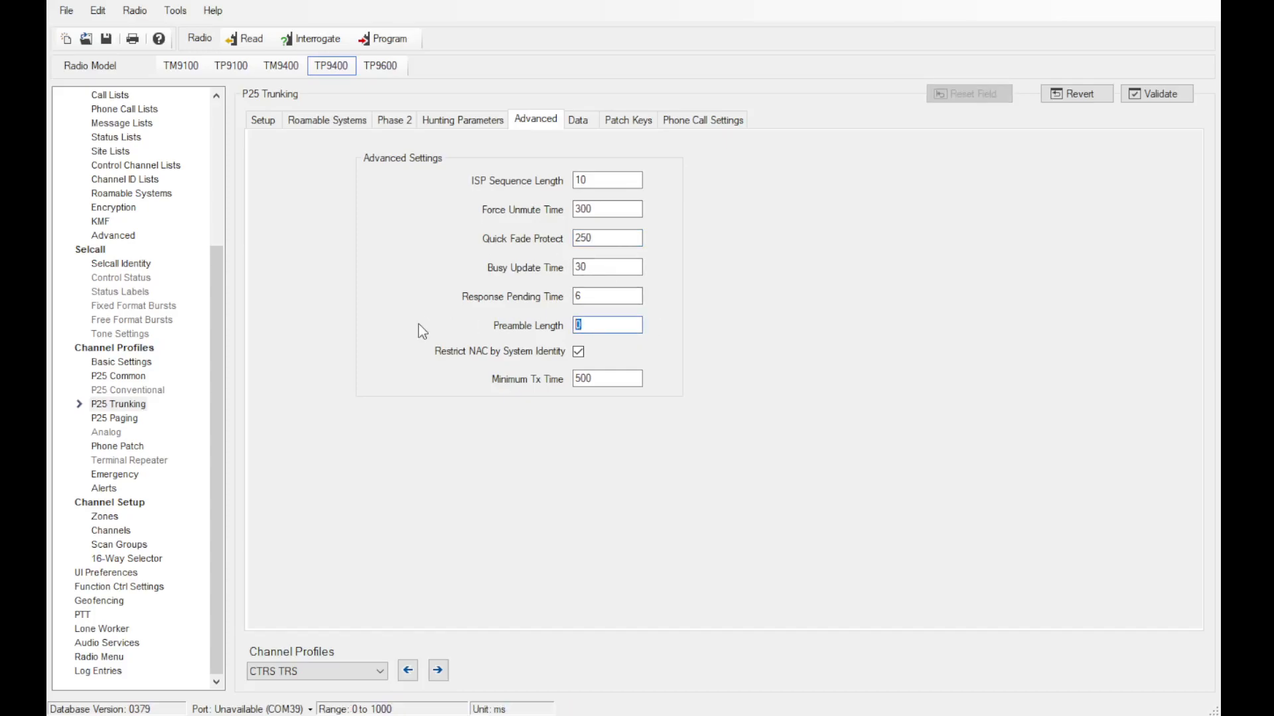
pyautogui.write('250')
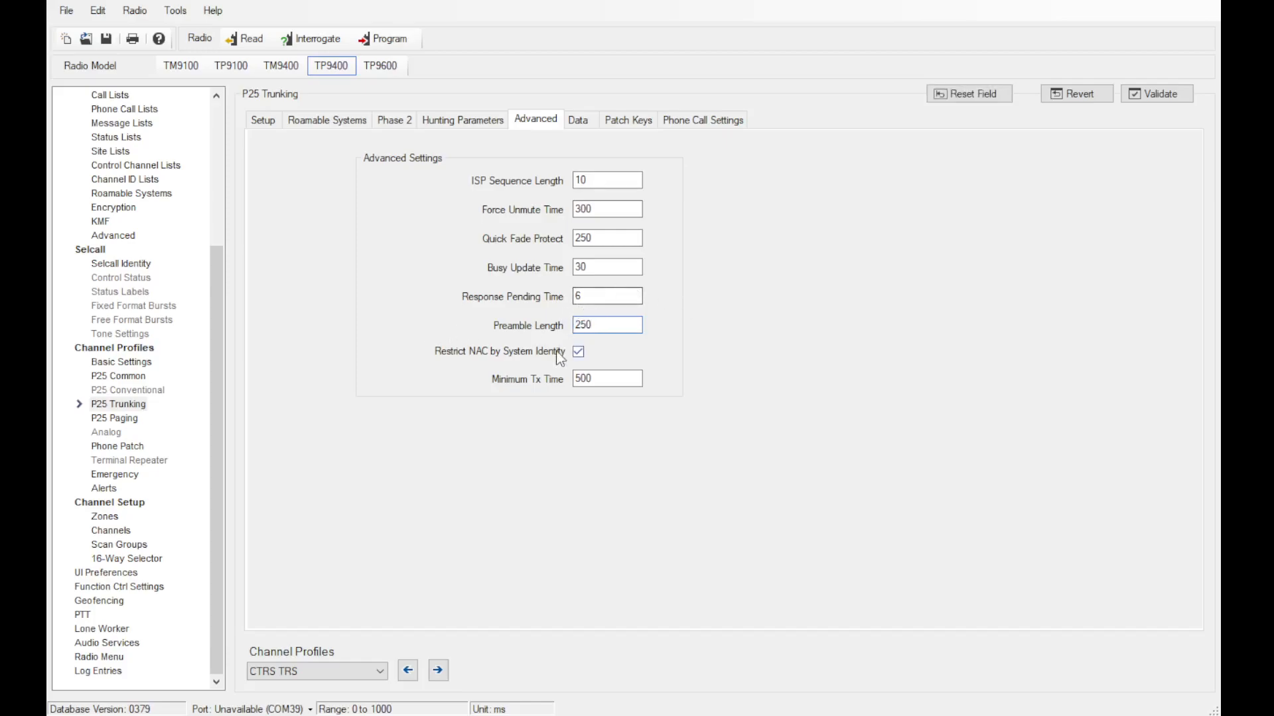
pyautogui.click(574, 353)
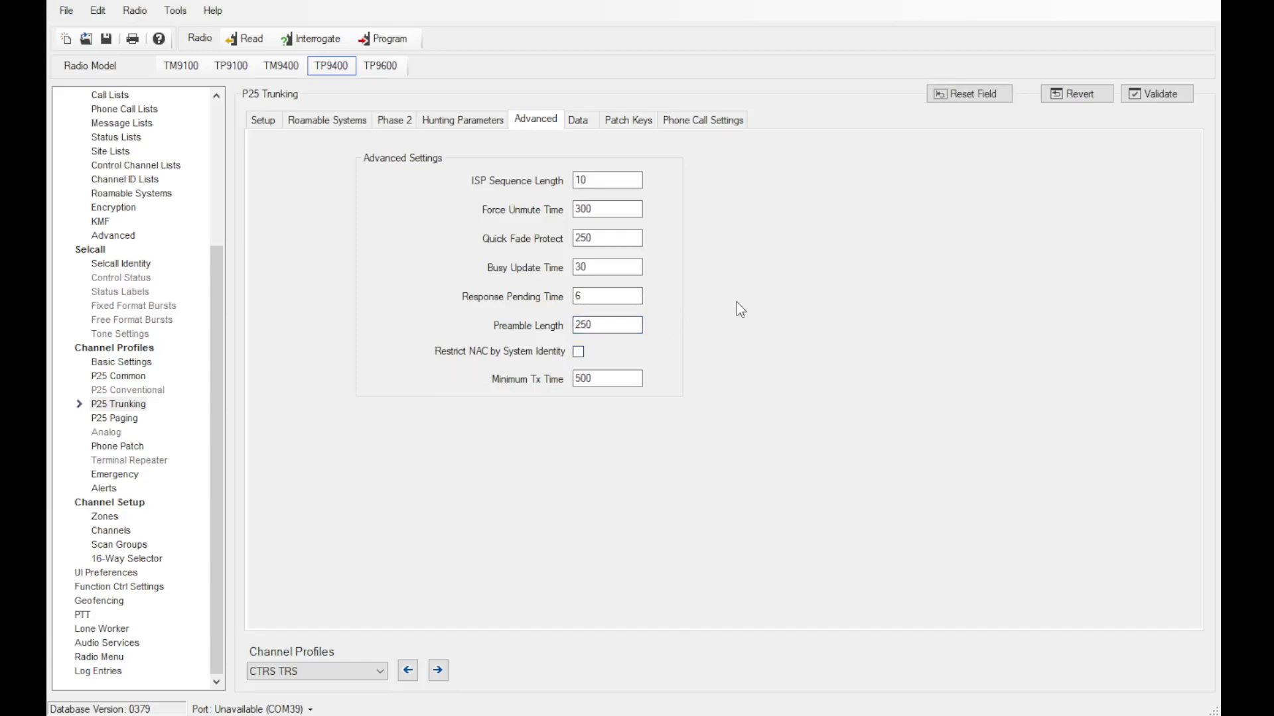
pyautogui.click(578, 121)
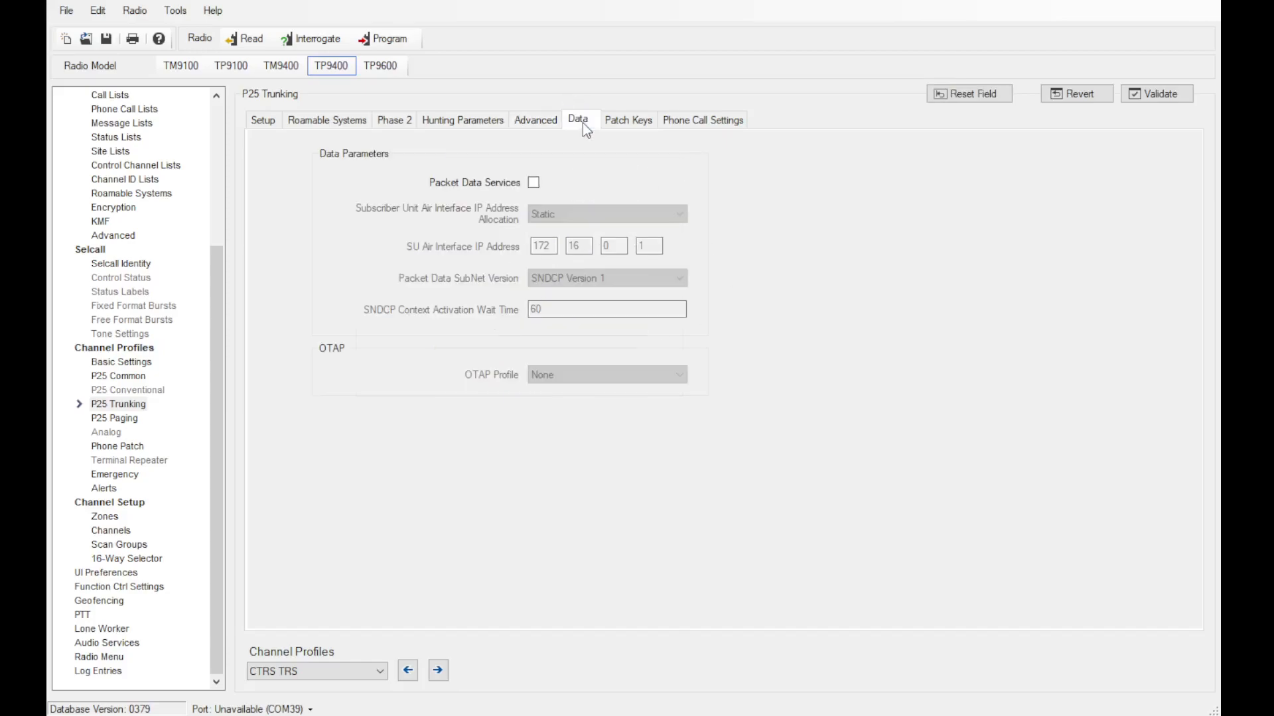
pyautogui.click(617, 126)
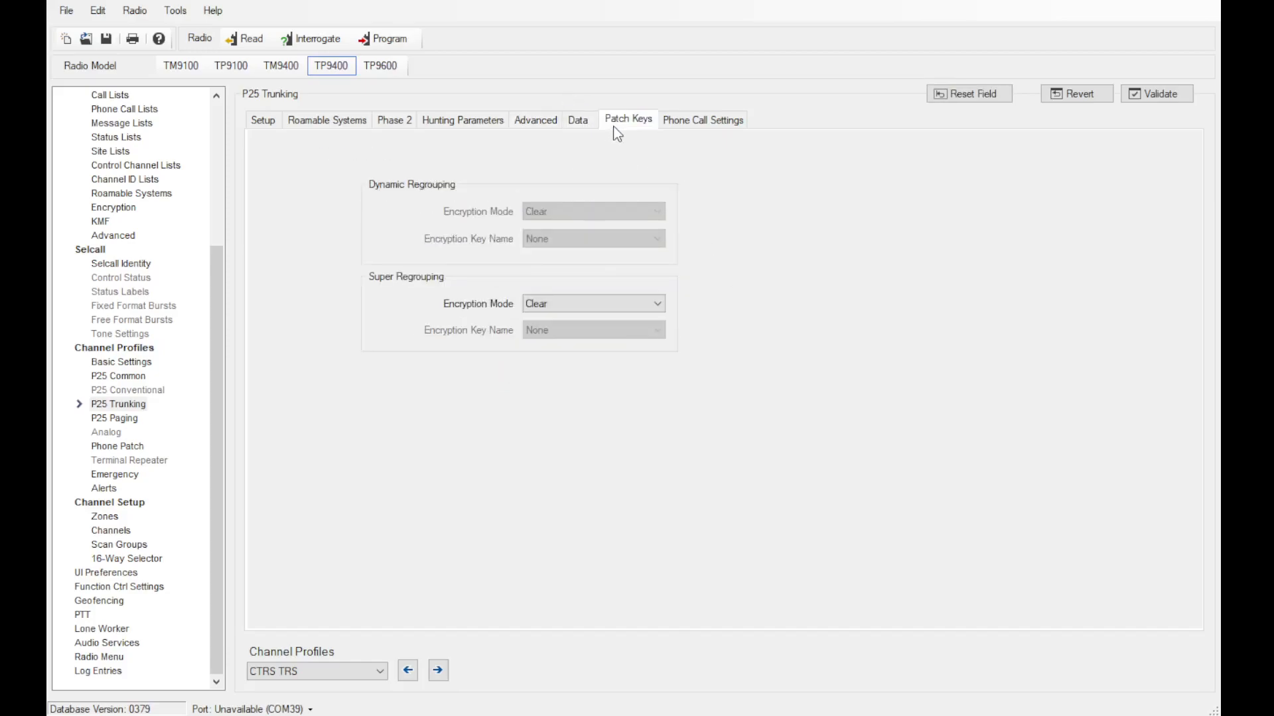
pyautogui.click(704, 122)
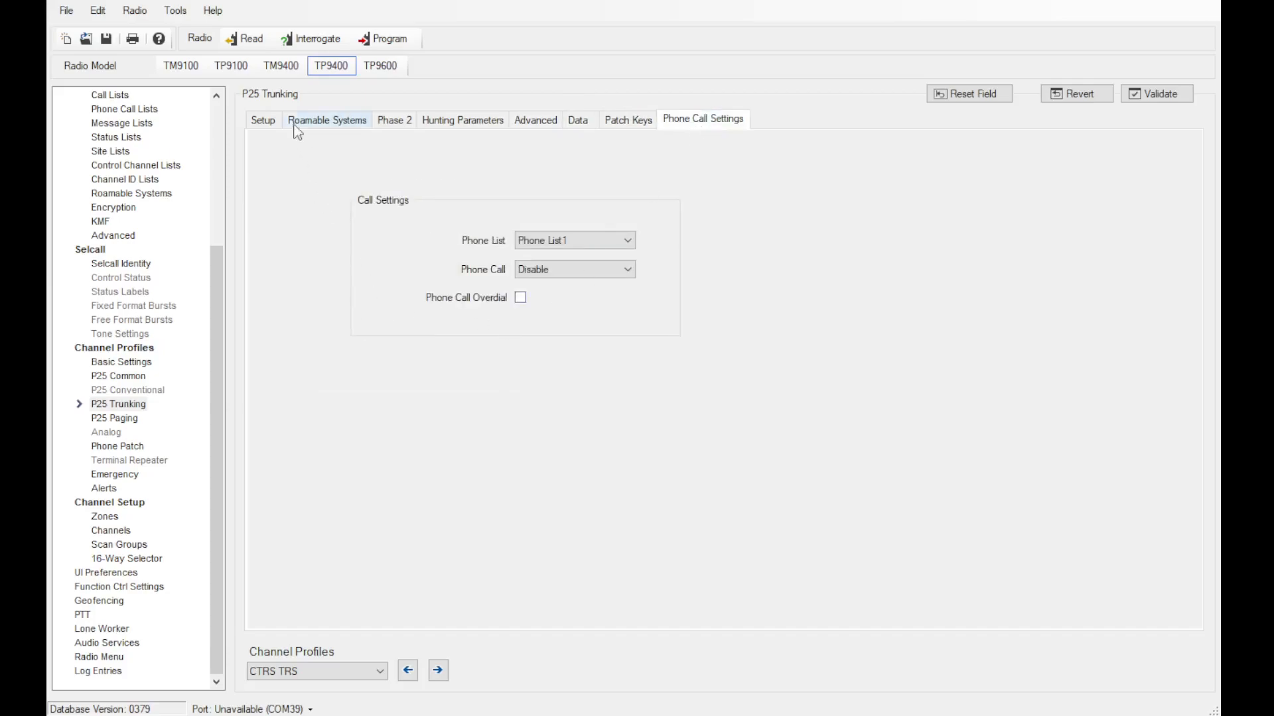
pyautogui.click(267, 120)
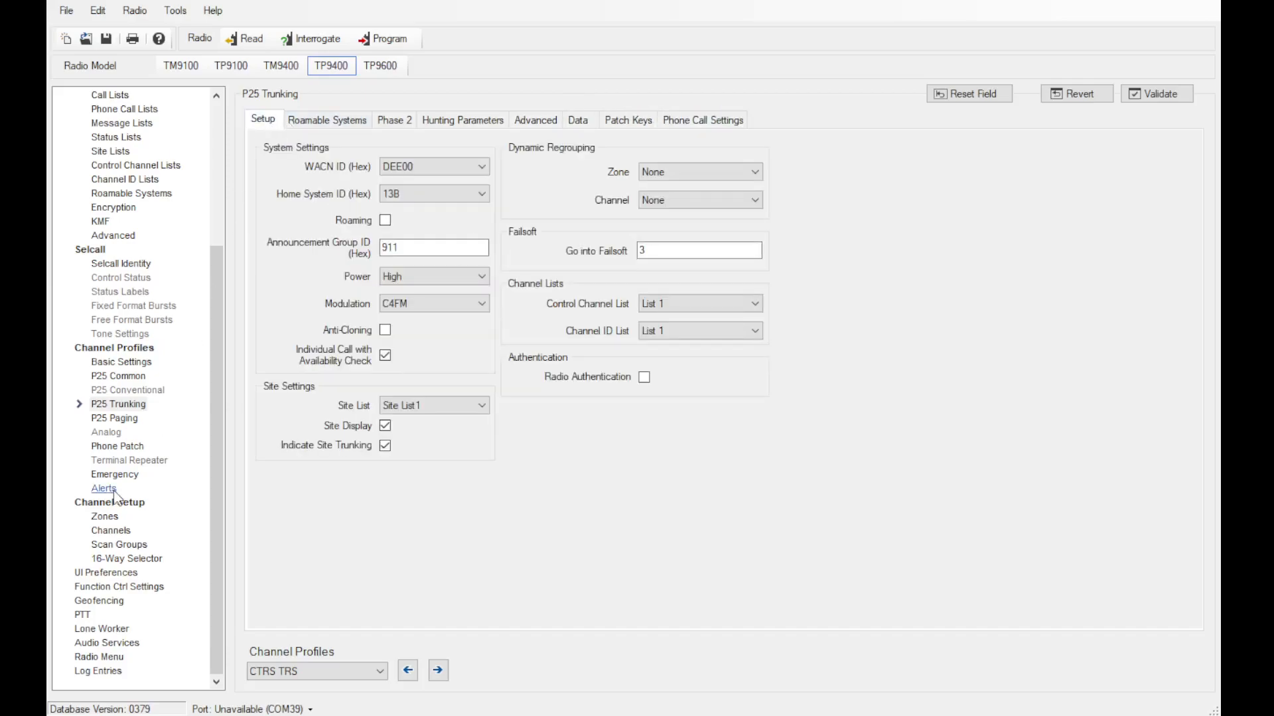
pyautogui.click(132, 418)
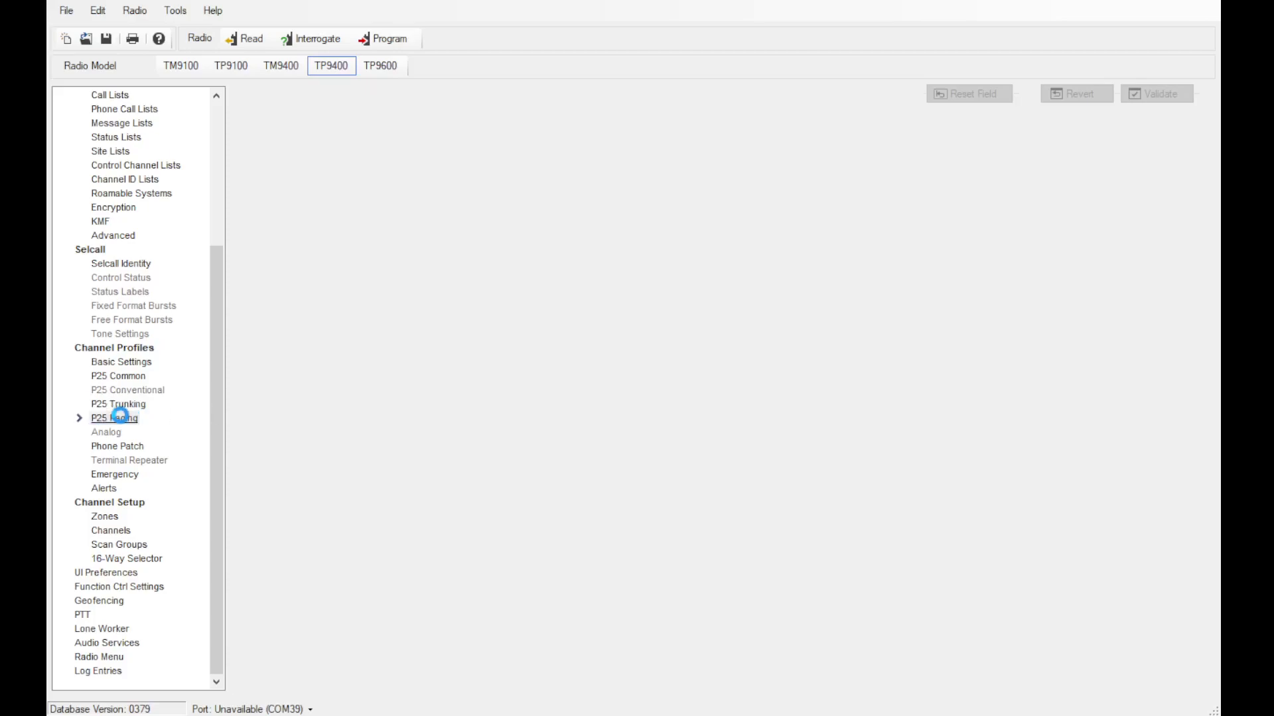
# - Set paging Tone A to 500, Tone B to 750 and Tone C to 1000
pyautogui.click(411, 202)
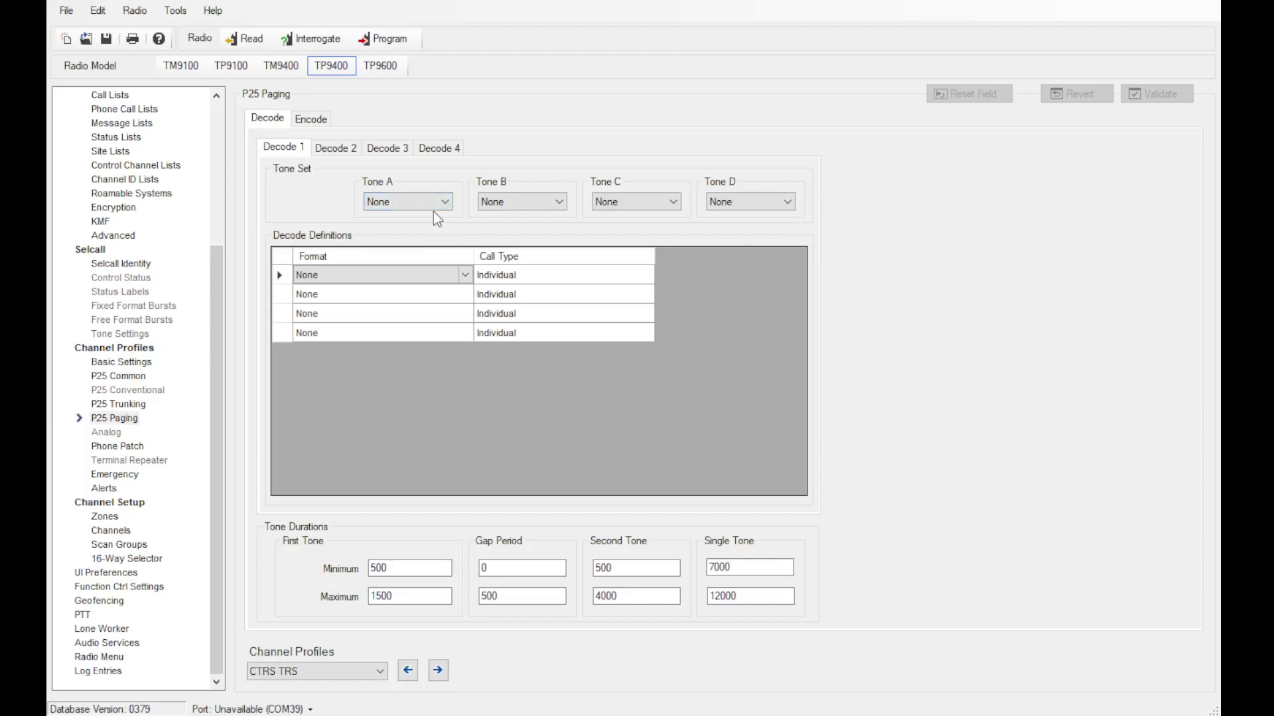
pyautogui.press('Down')
pyautogui.press('Tab')
pyautogui.press('Down')
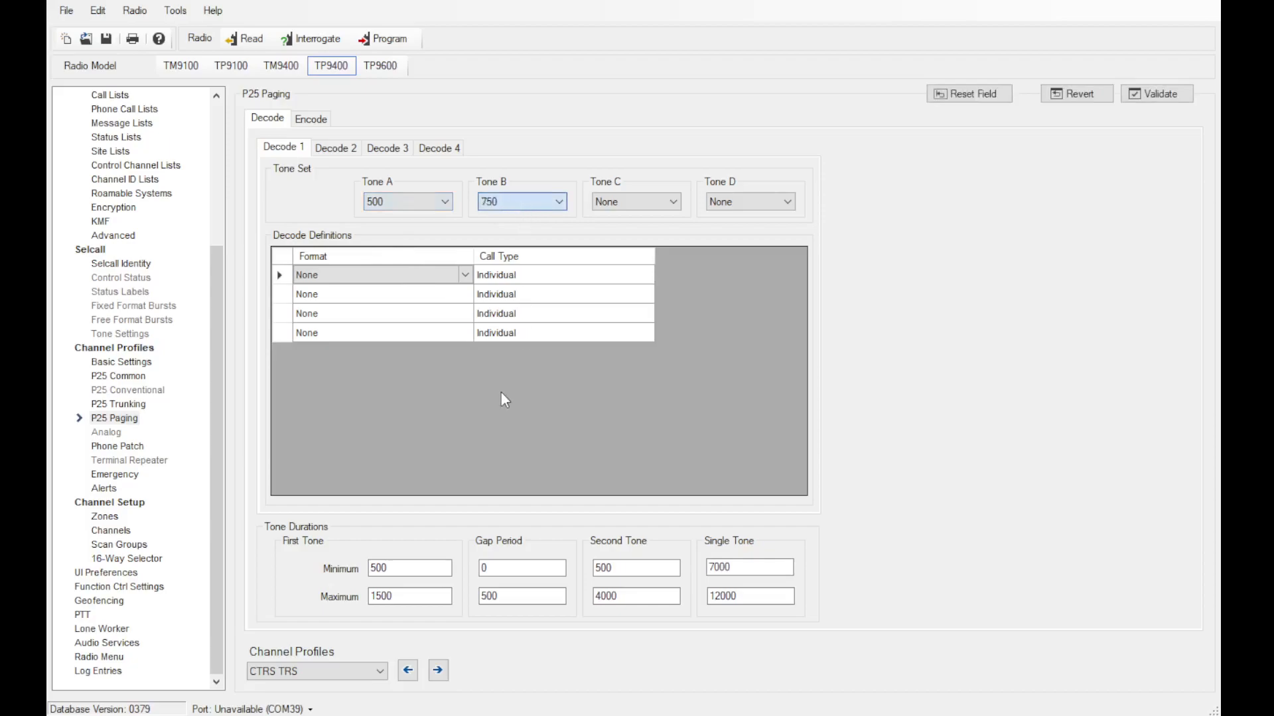
pyautogui.press('Tab')
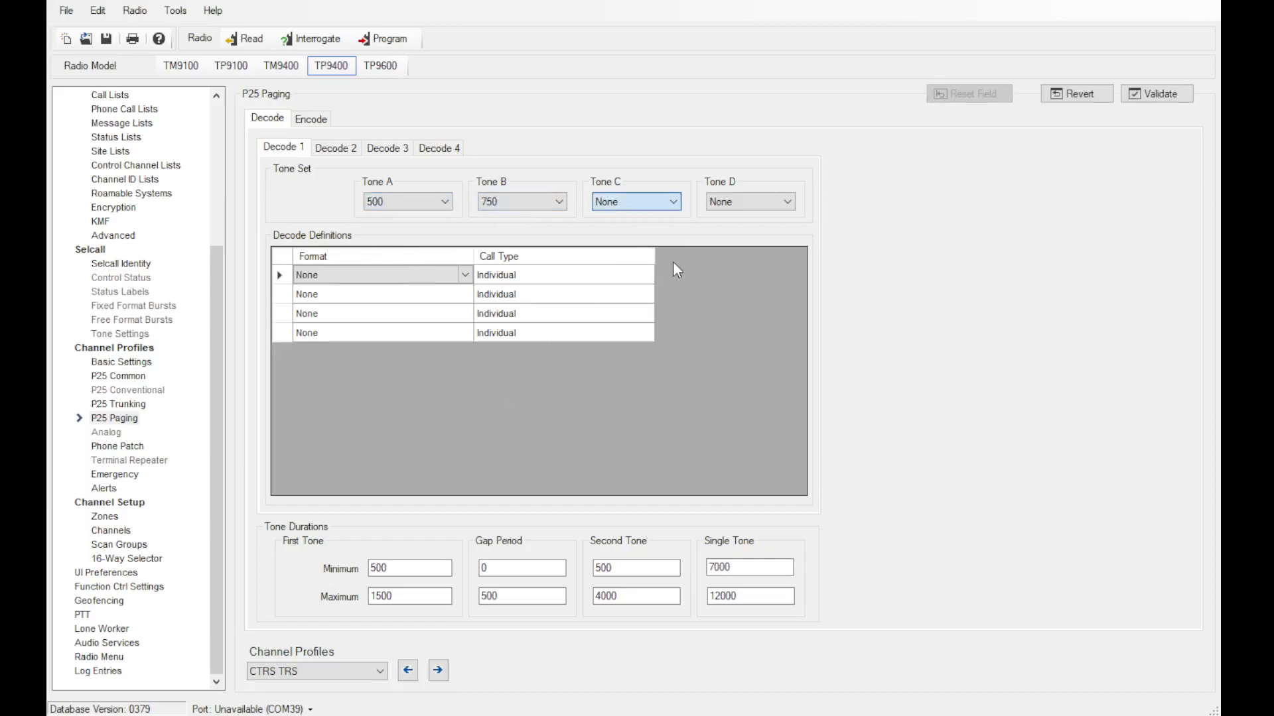
pyautogui.press('Down')
# - Define decode formats A-B and C, with C as a Super Group call
pyautogui.click(447, 276)
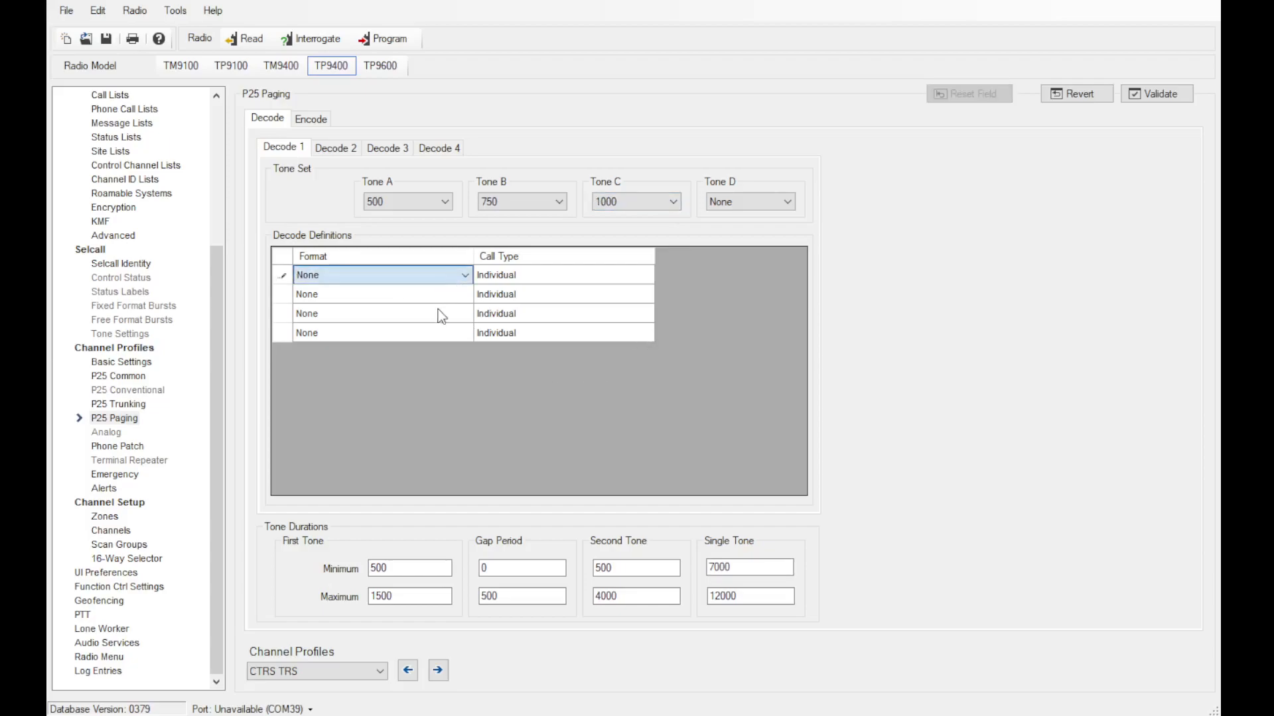
pyautogui.press('Down')
pyautogui.click(456, 300)
pyautogui.click(463, 294)
pyautogui.press('c')
pyautogui.click(642, 300)
pyautogui.click(644, 296)
pyautogui.press('s')
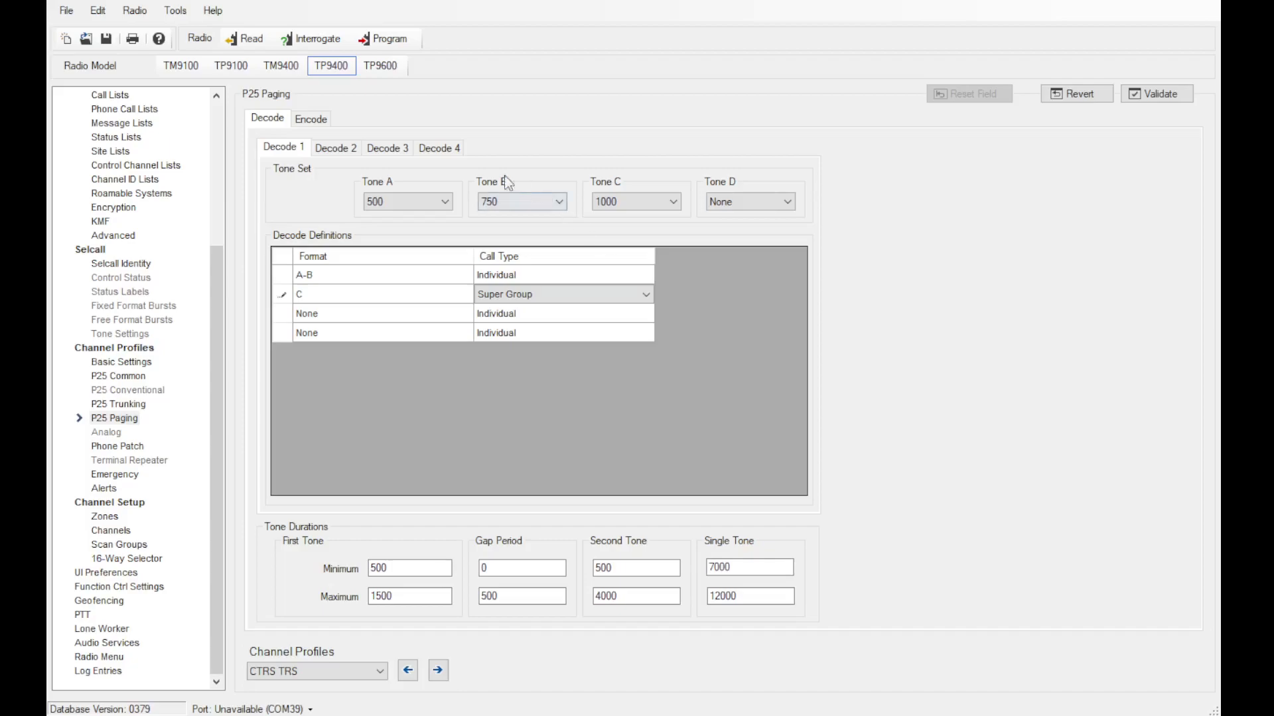
pyautogui.click(336, 147)
pyautogui.click(437, 147)
pyautogui.click(285, 148)
# - Turn on Audible Side Tones in the paging Encode settings
pyautogui.click(309, 120)
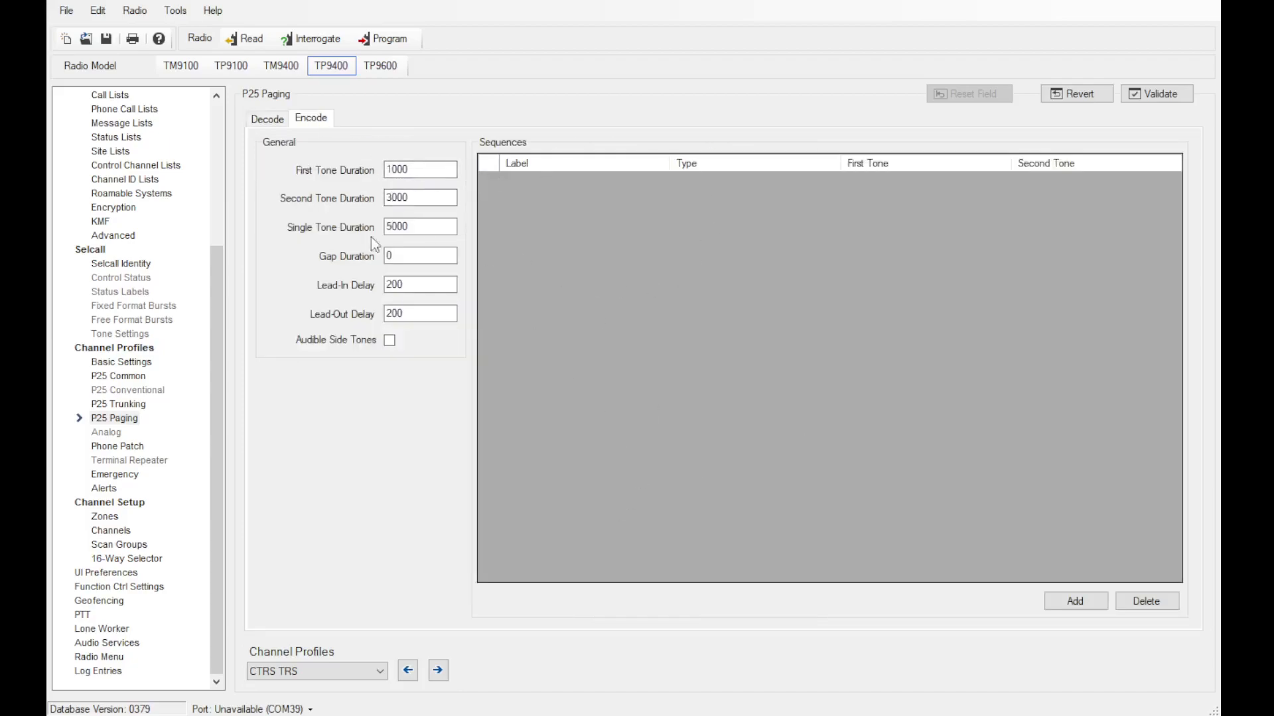
pyautogui.click(387, 340)
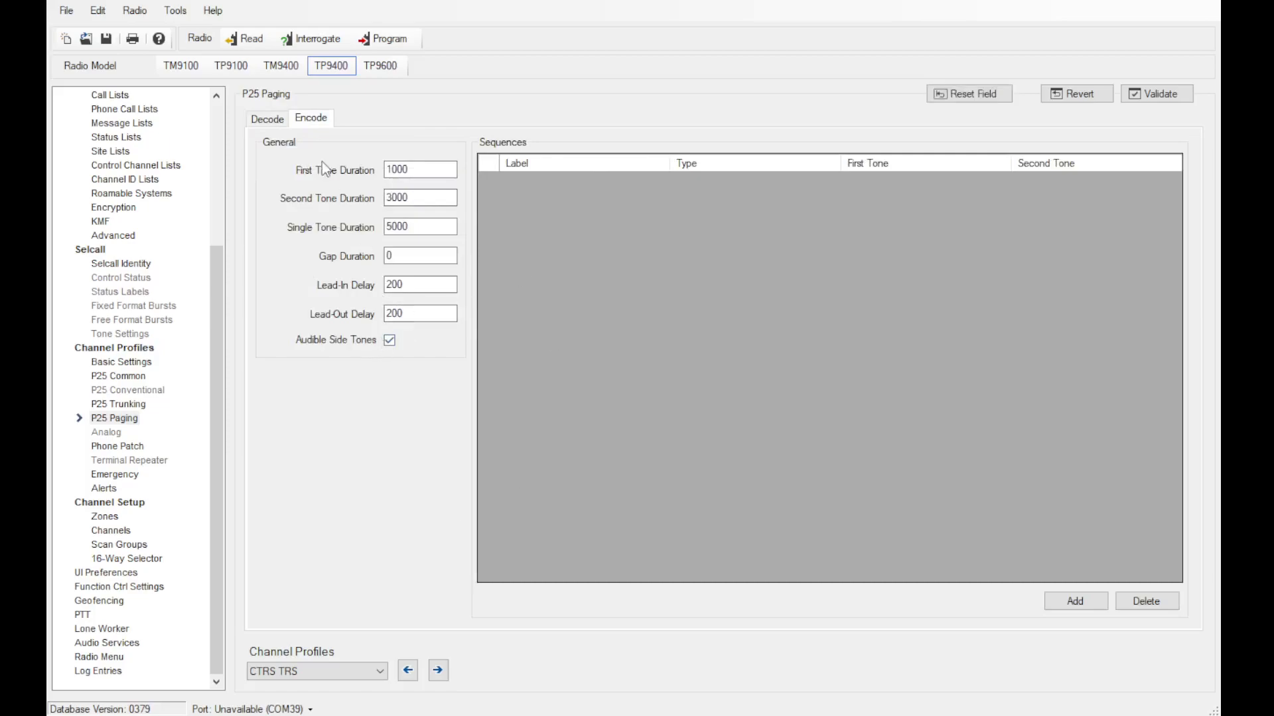
pyautogui.click(265, 124)
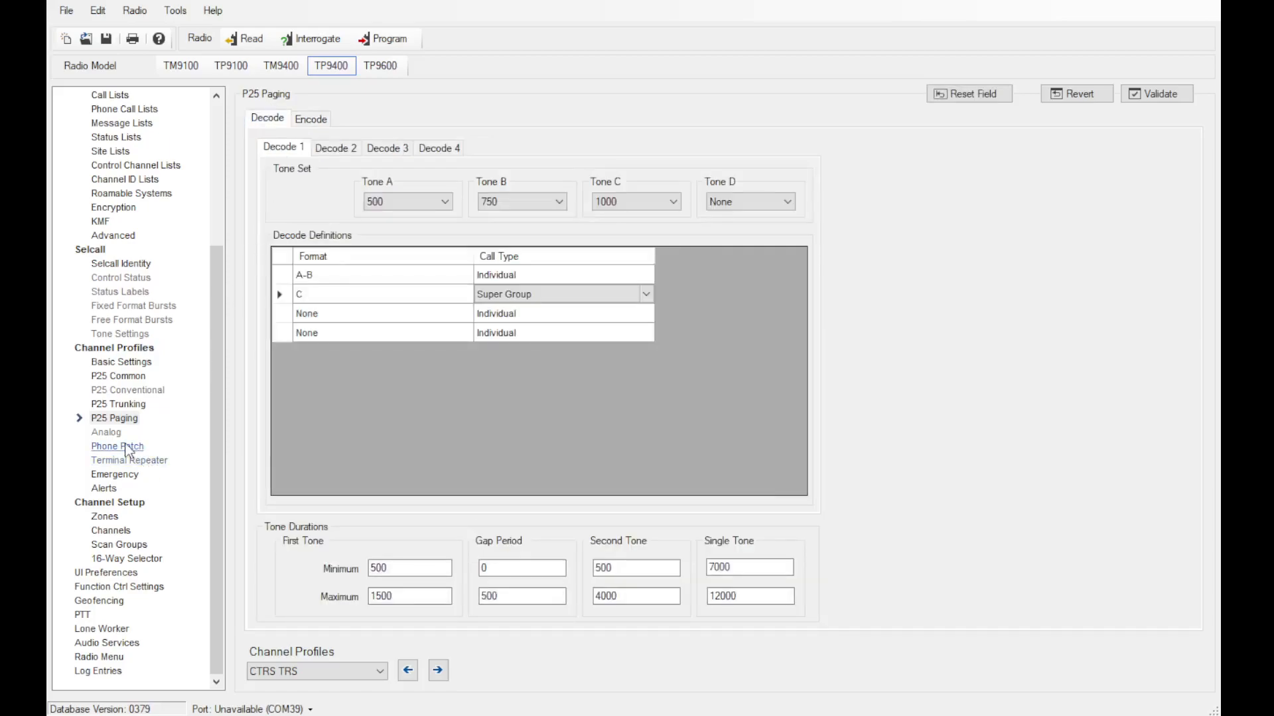
pyautogui.click(118, 447)
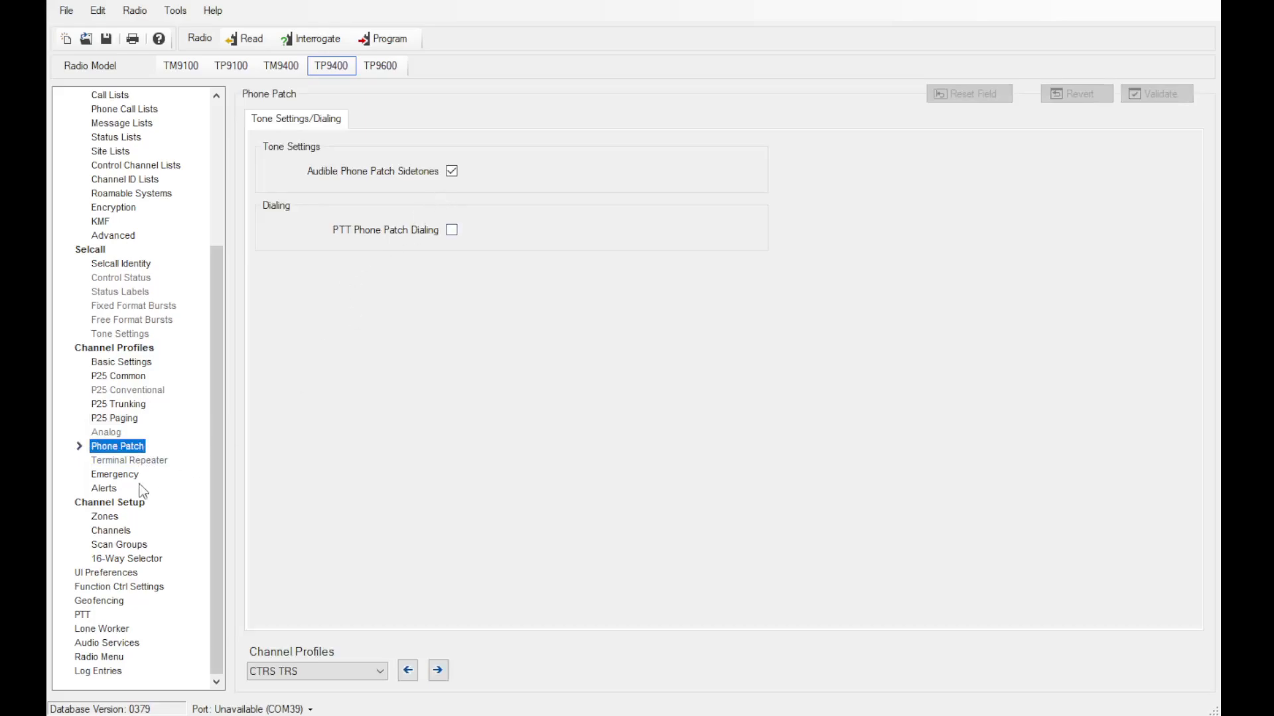
# - Set the General alert to Ring with Auto Acknowledge and Indicate Missed Call
pyautogui.click(123, 475)
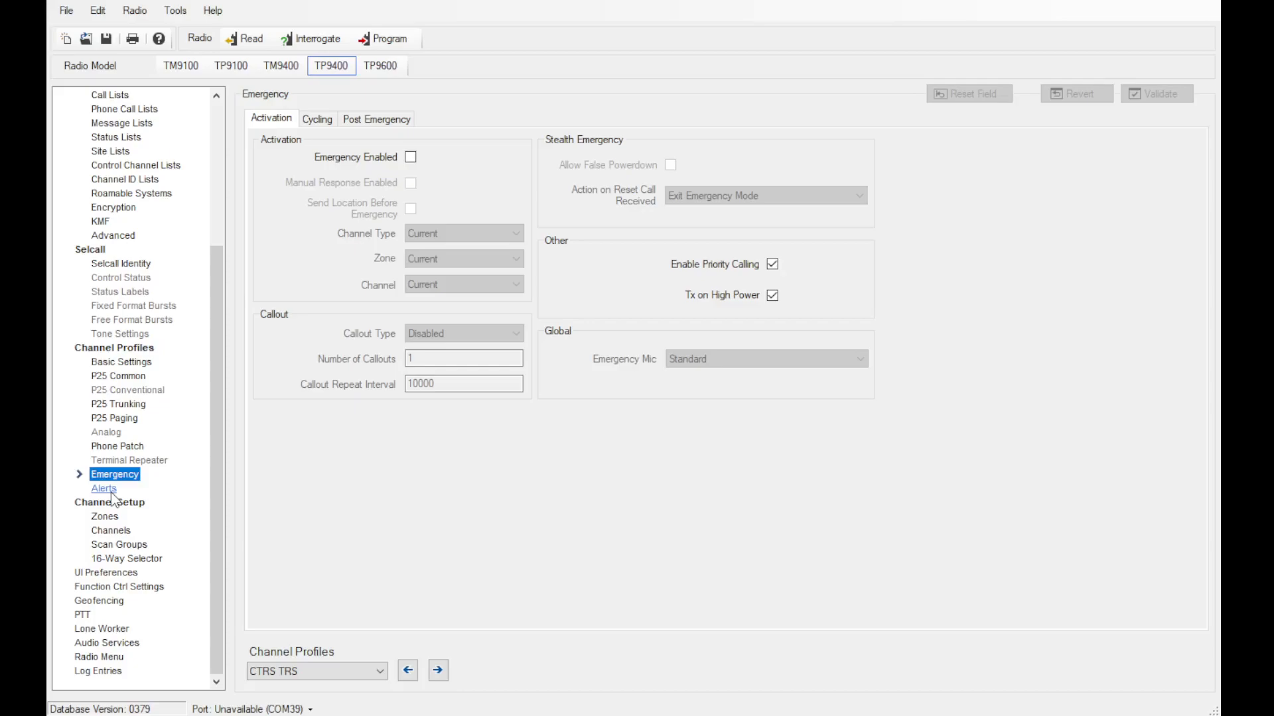
pyautogui.click(106, 489)
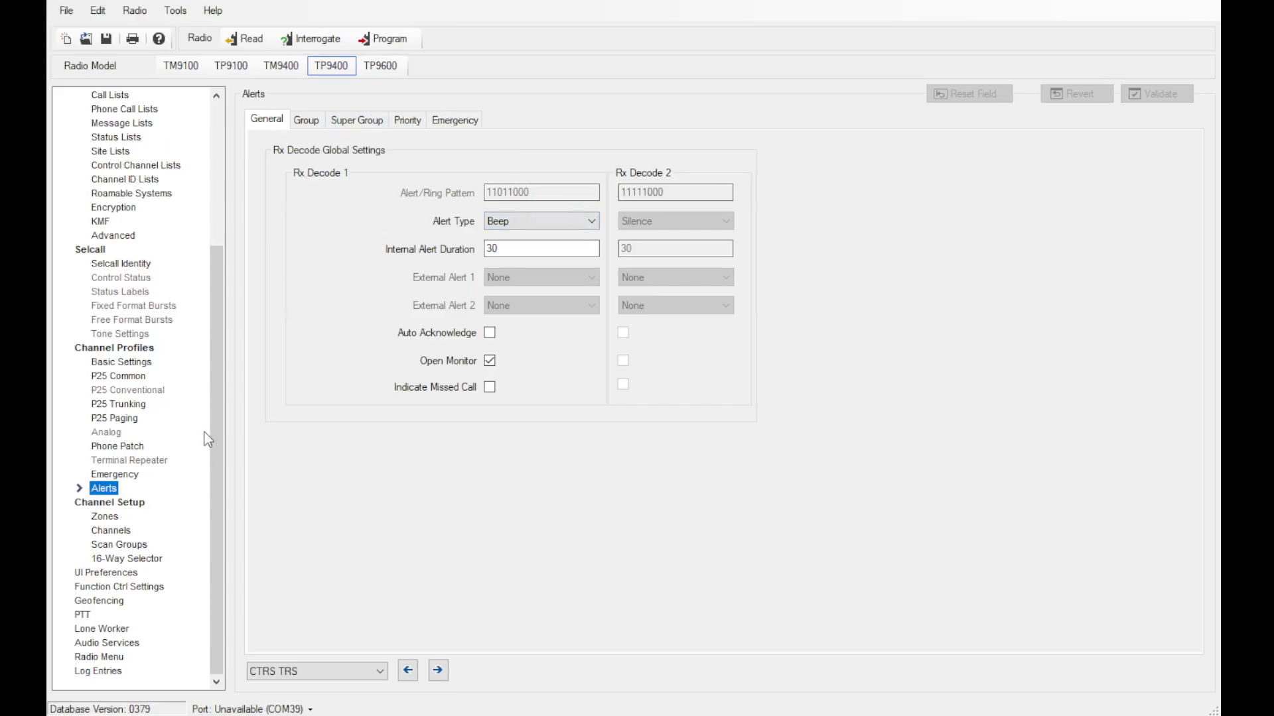
pyautogui.click(512, 217)
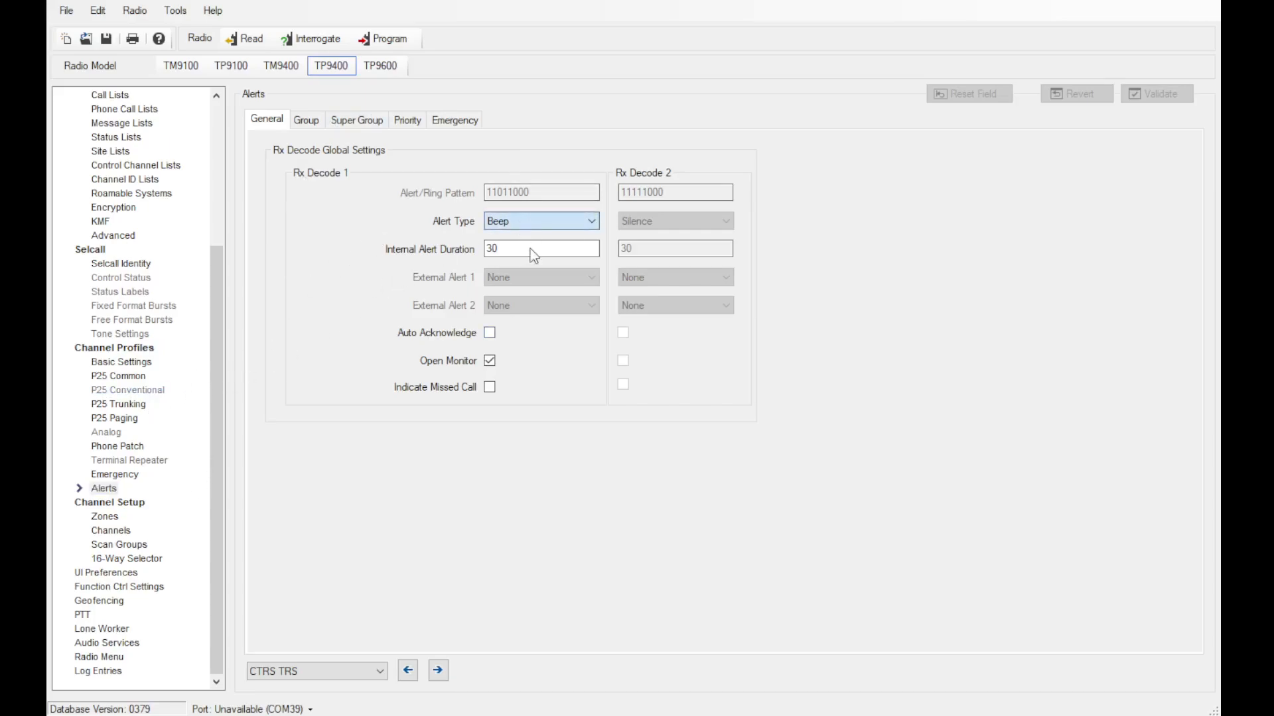
pyautogui.press('Down')
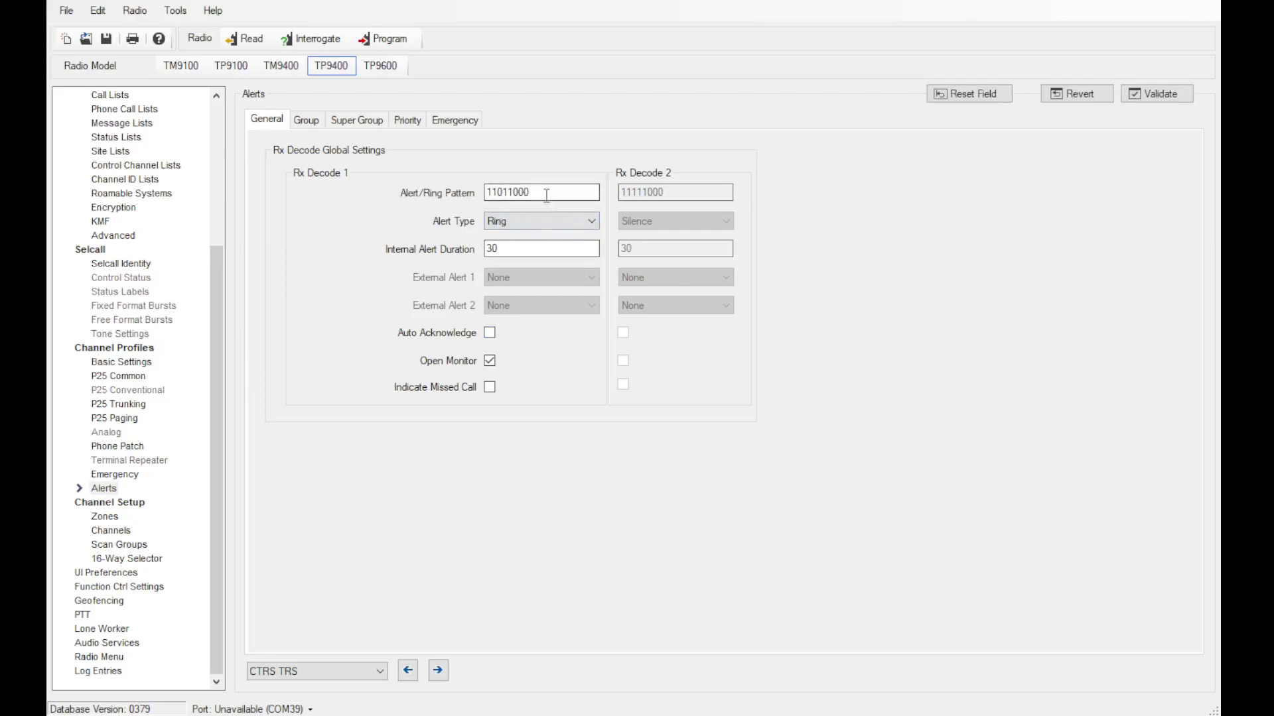
pyautogui.click(490, 332)
pyautogui.click(490, 389)
# - Set the Super Group alert to Ring with Indicate Missed Call
pyautogui.click(306, 120)
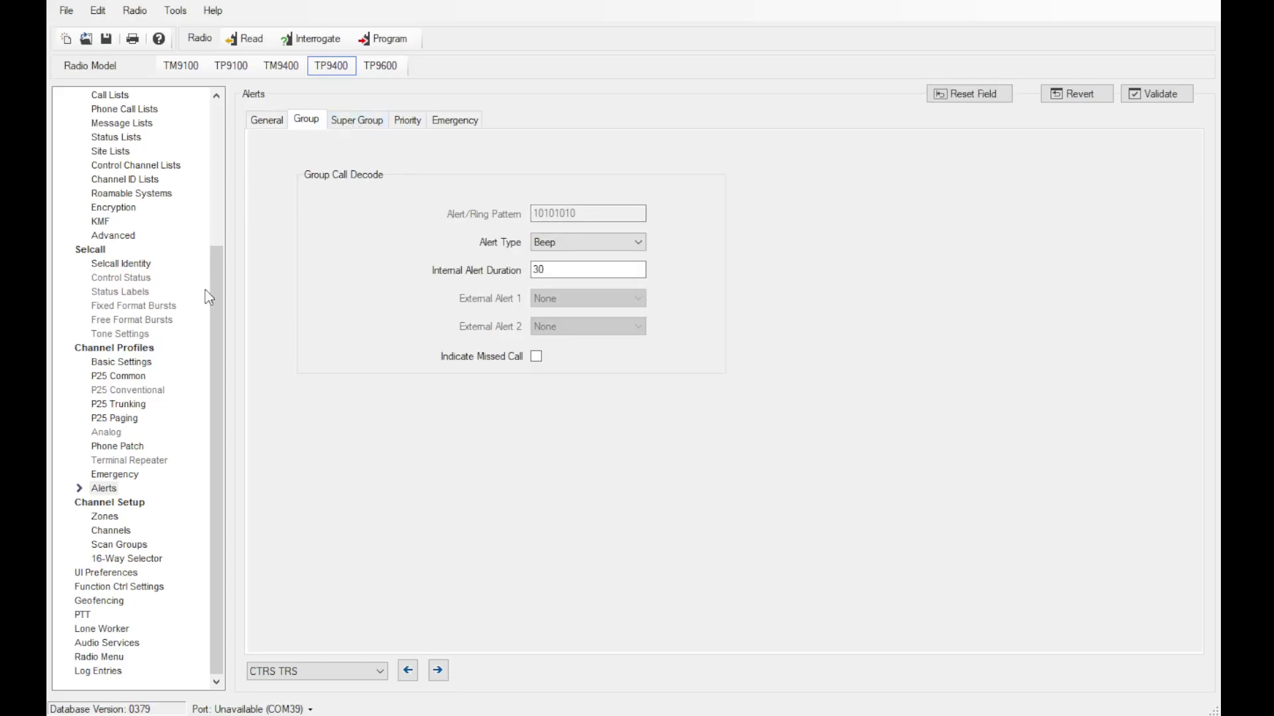
pyautogui.click(363, 121)
pyautogui.click(551, 242)
pyautogui.press('Down')
pyautogui.click(536, 357)
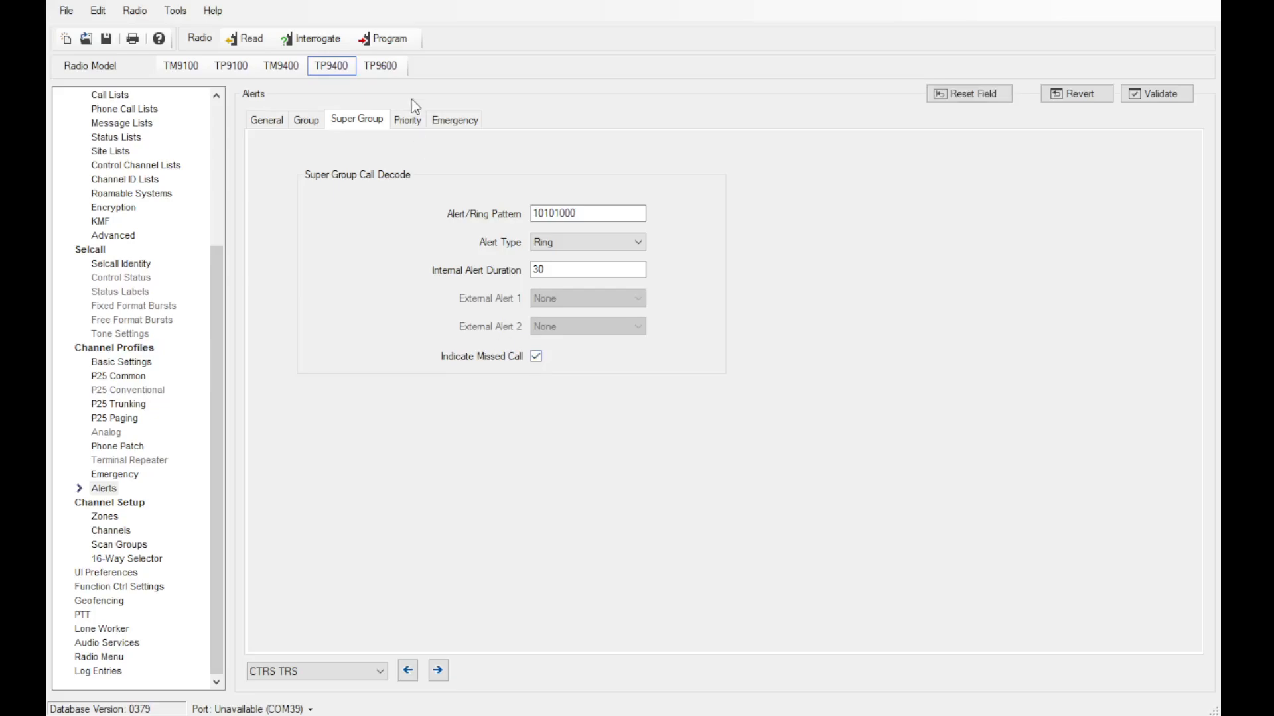
pyautogui.click(407, 120)
pyautogui.click(454, 121)
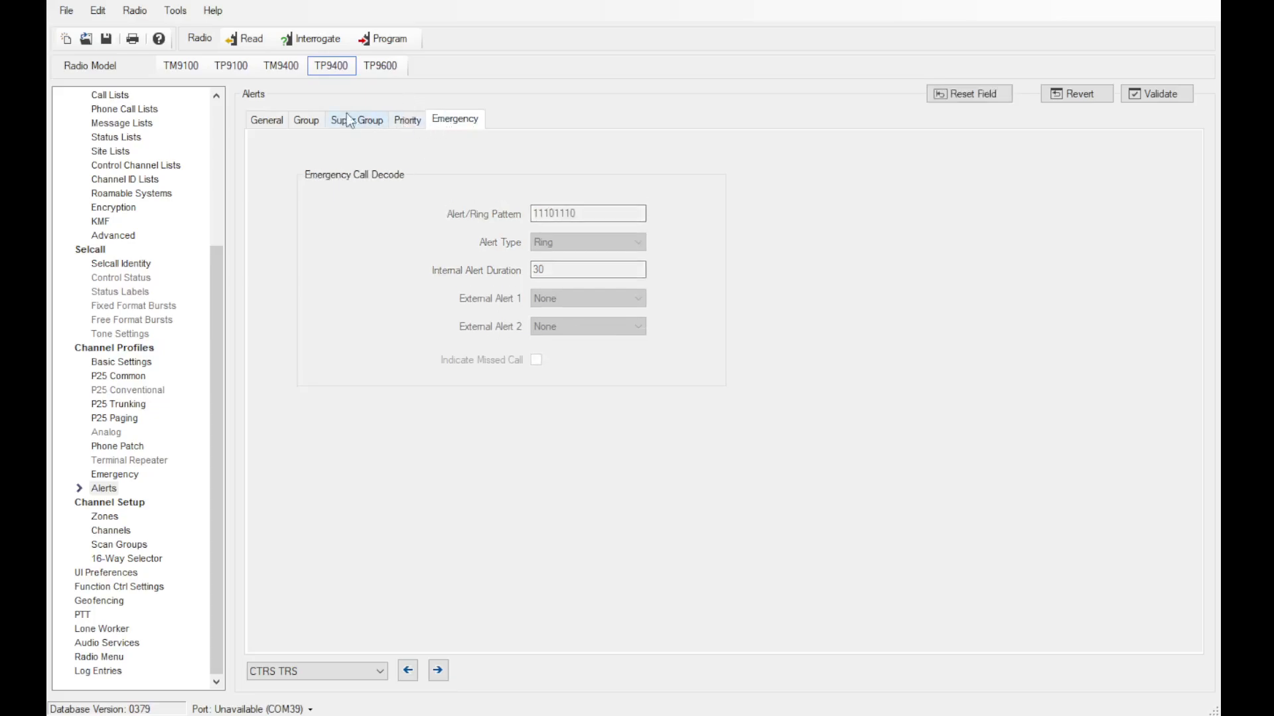
pyautogui.click(268, 120)
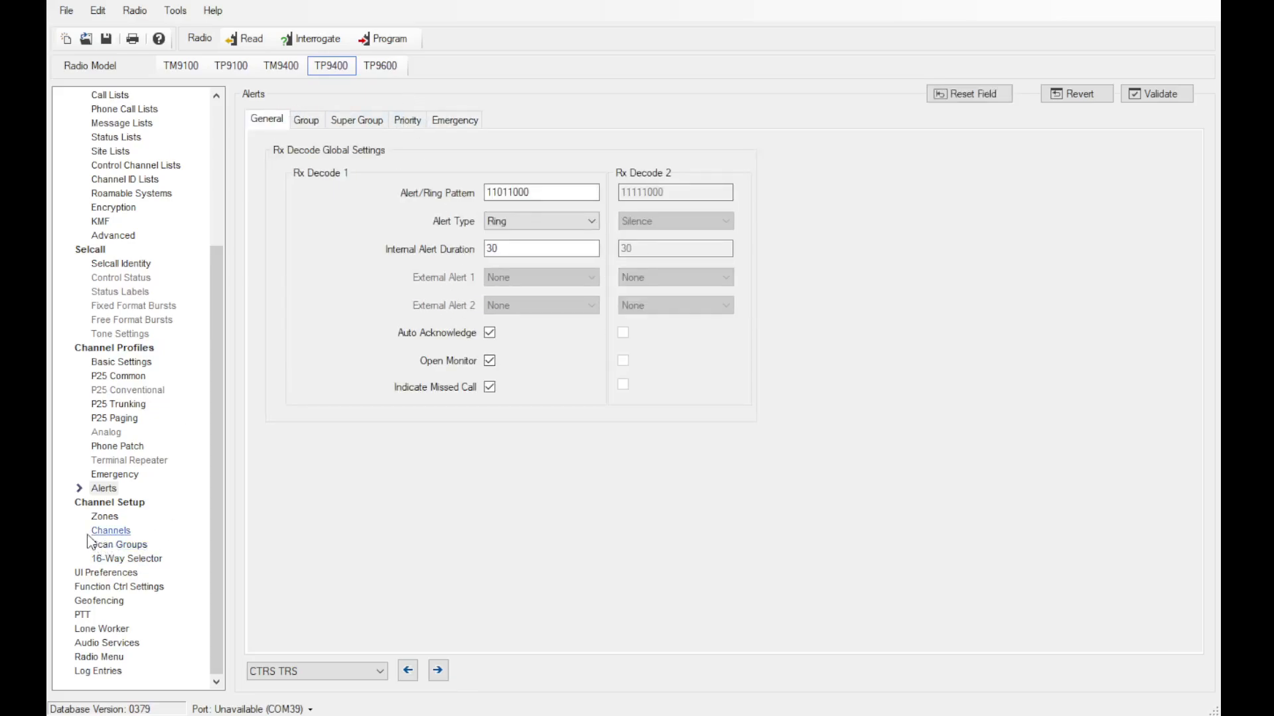
pyautogui.click(124, 362)
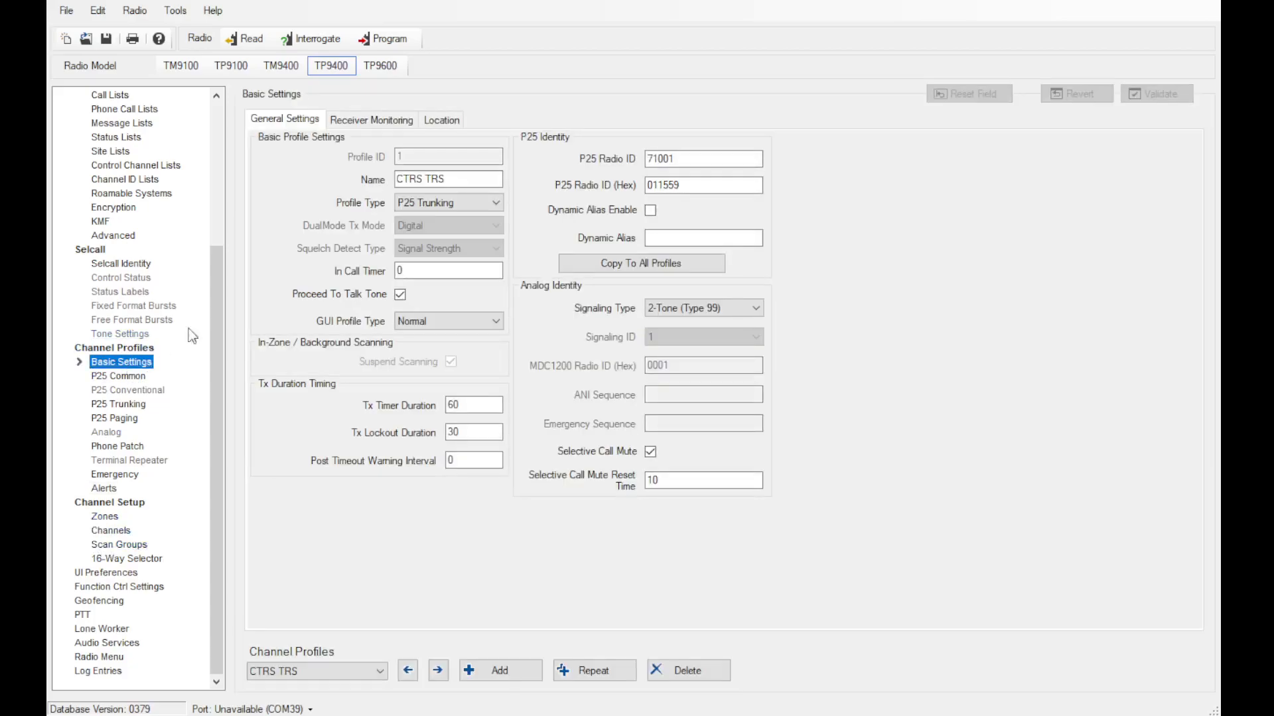
# - Add Profile 2 and copy the CTRS TRS radio ID 71001 to all profiles
pyautogui.click(499, 671)
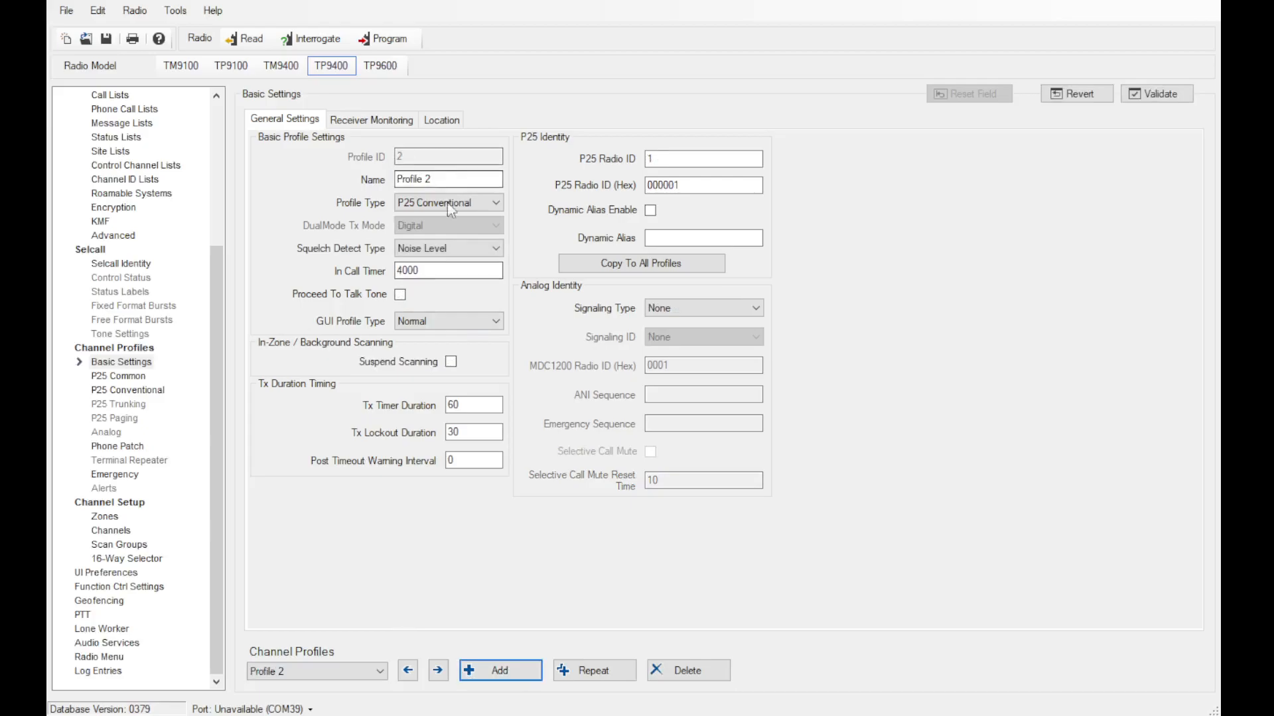
pyautogui.click(413, 670)
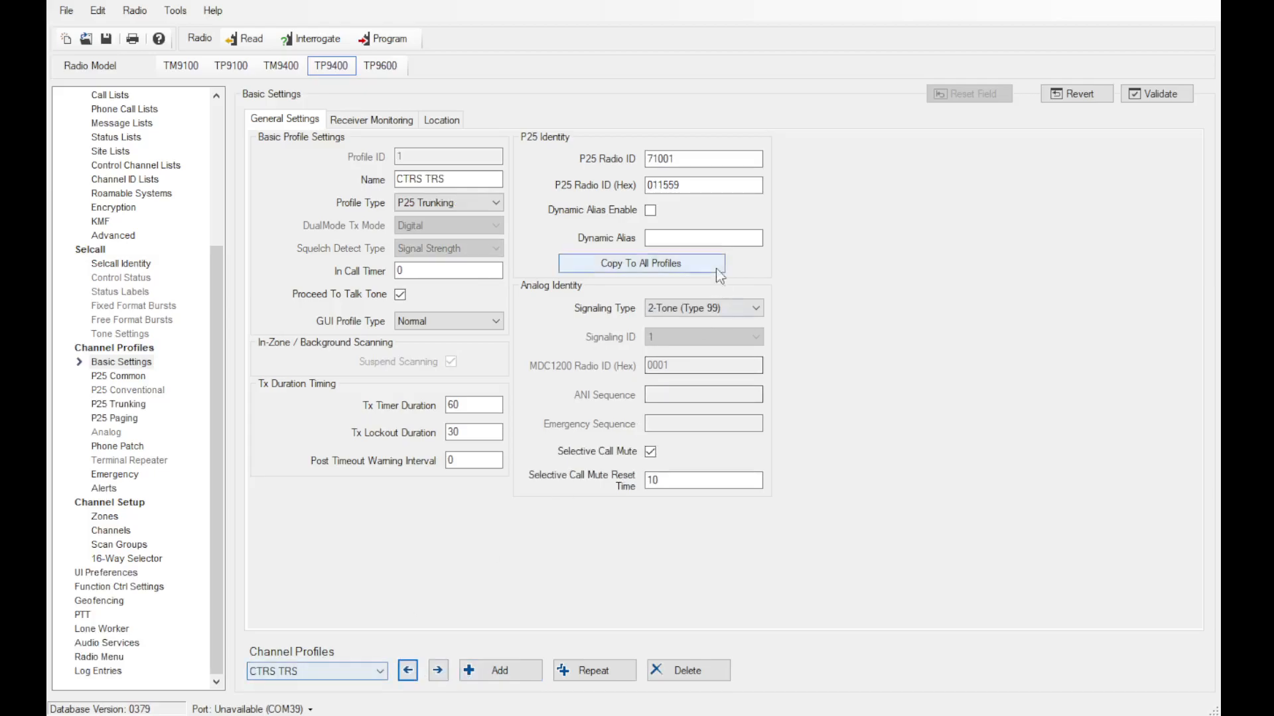
pyautogui.click(615, 266)
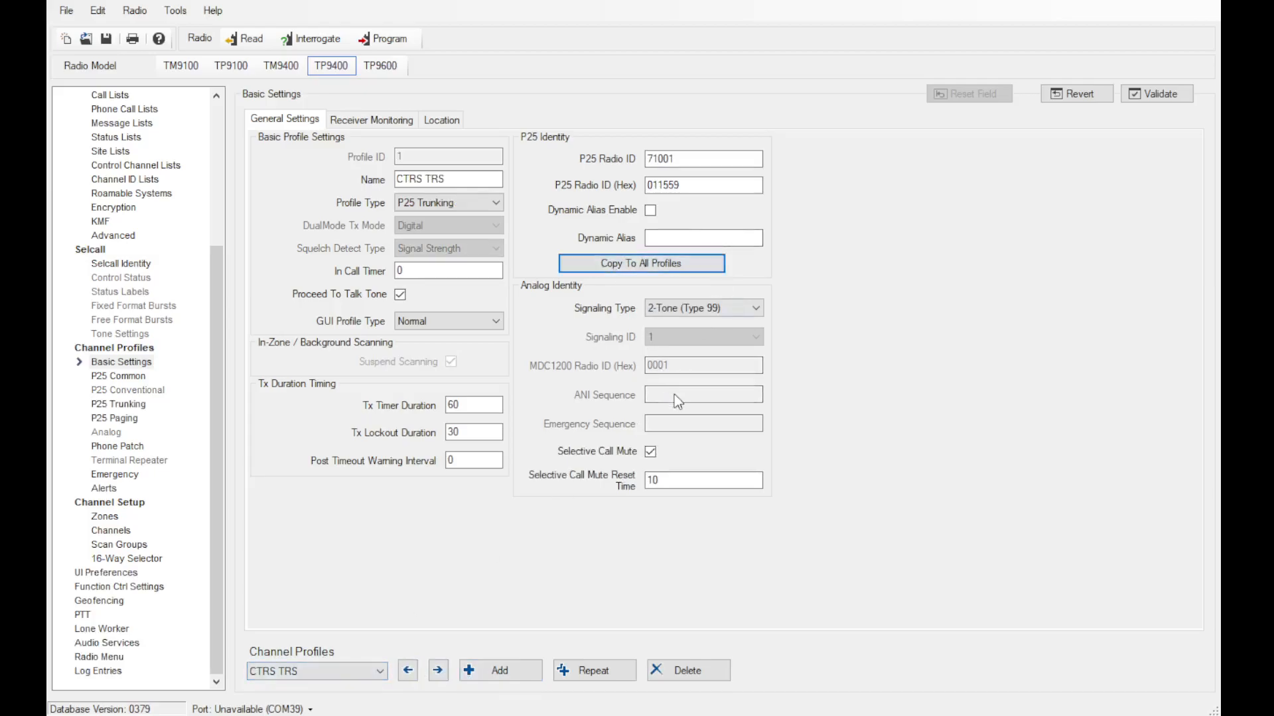
pyautogui.click(437, 670)
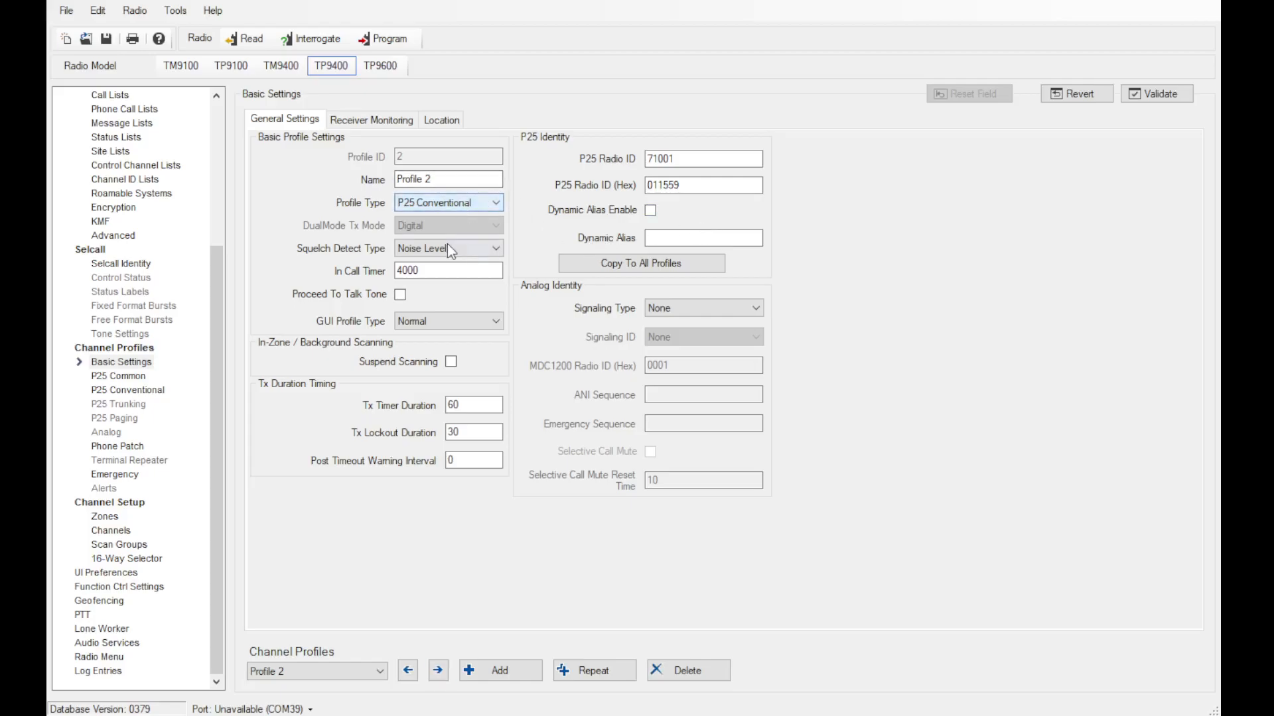
# - For Profile 2, enable Proceed To Talk Tone and set signaling to 2-Tone (Type 99)
pyautogui.click(402, 295)
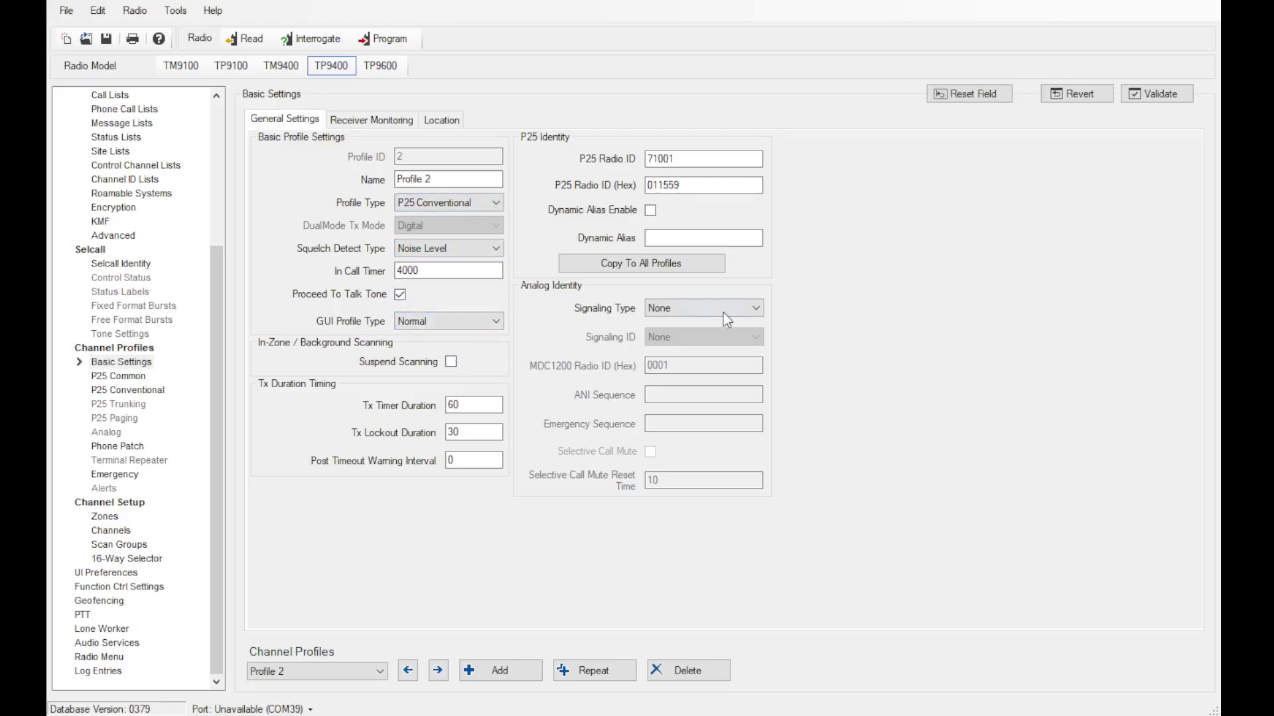
pyautogui.press('Down')
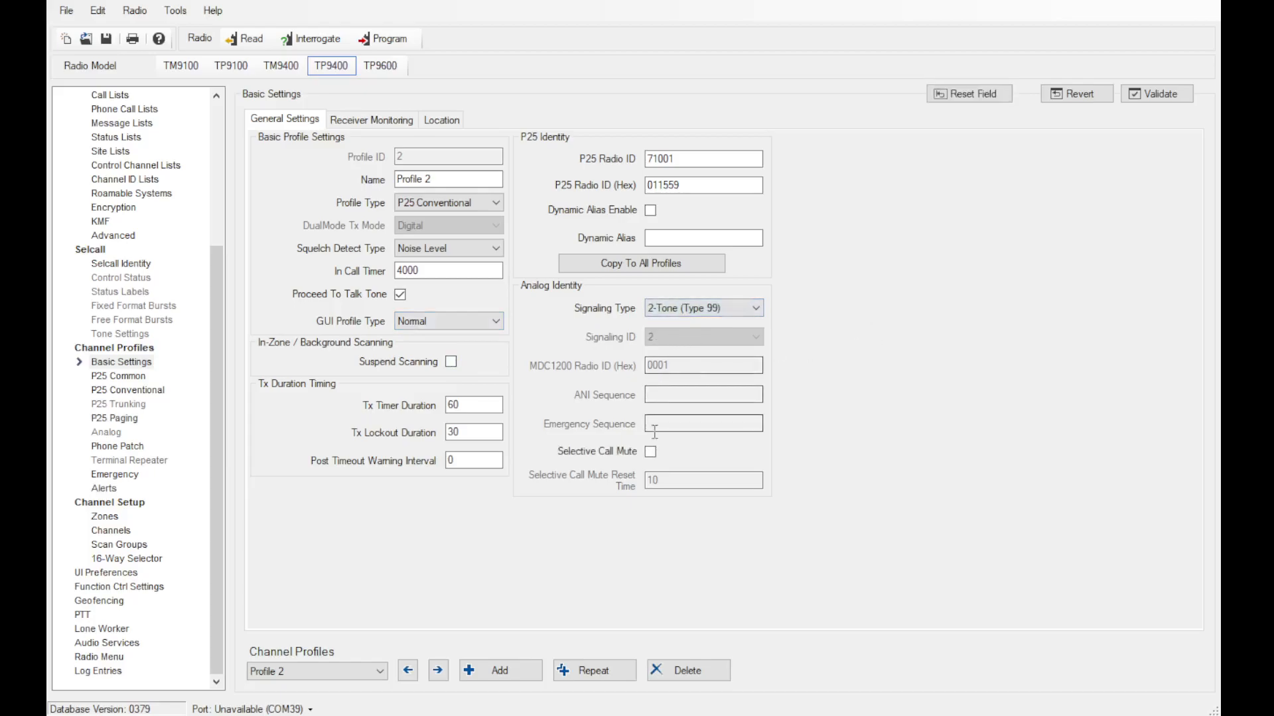
pyautogui.click(117, 378)
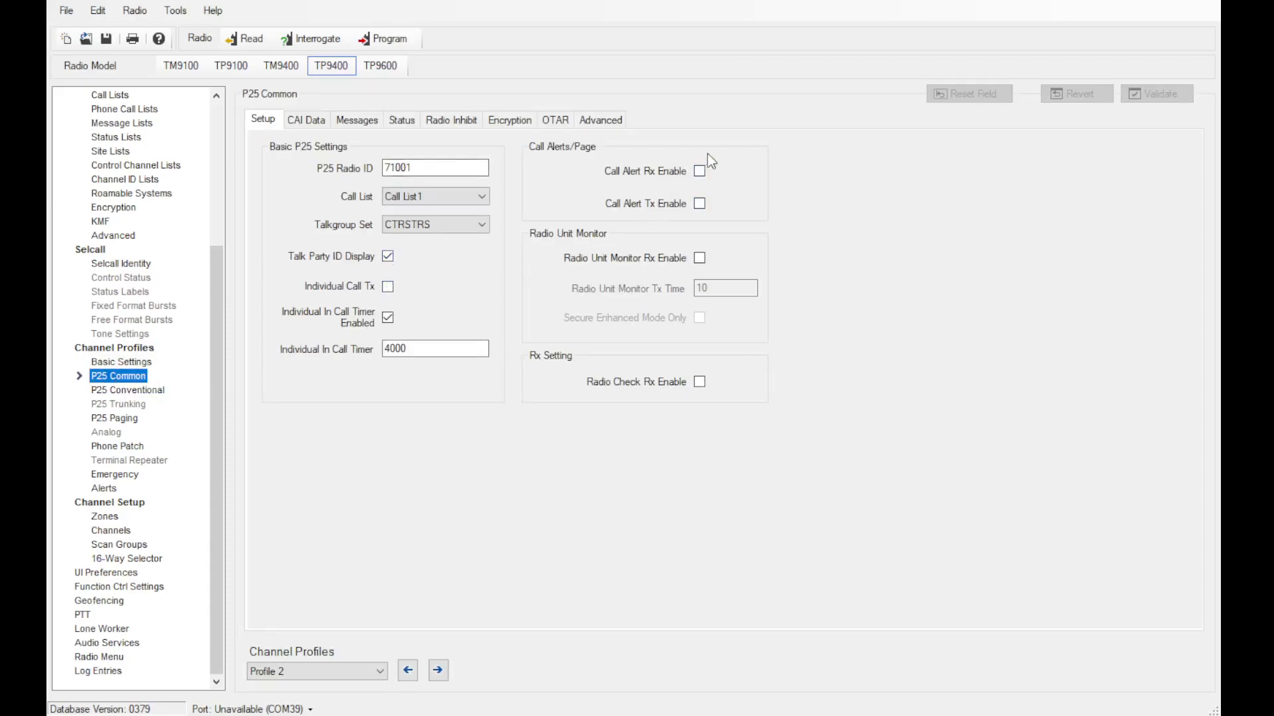
# - For Profile 2, enable Call Alert Rx/Tx and Radio Check Rx
pyautogui.click(699, 171)
pyautogui.click(699, 203)
pyautogui.click(700, 258)
pyautogui.click(700, 258)
pyautogui.click(700, 382)
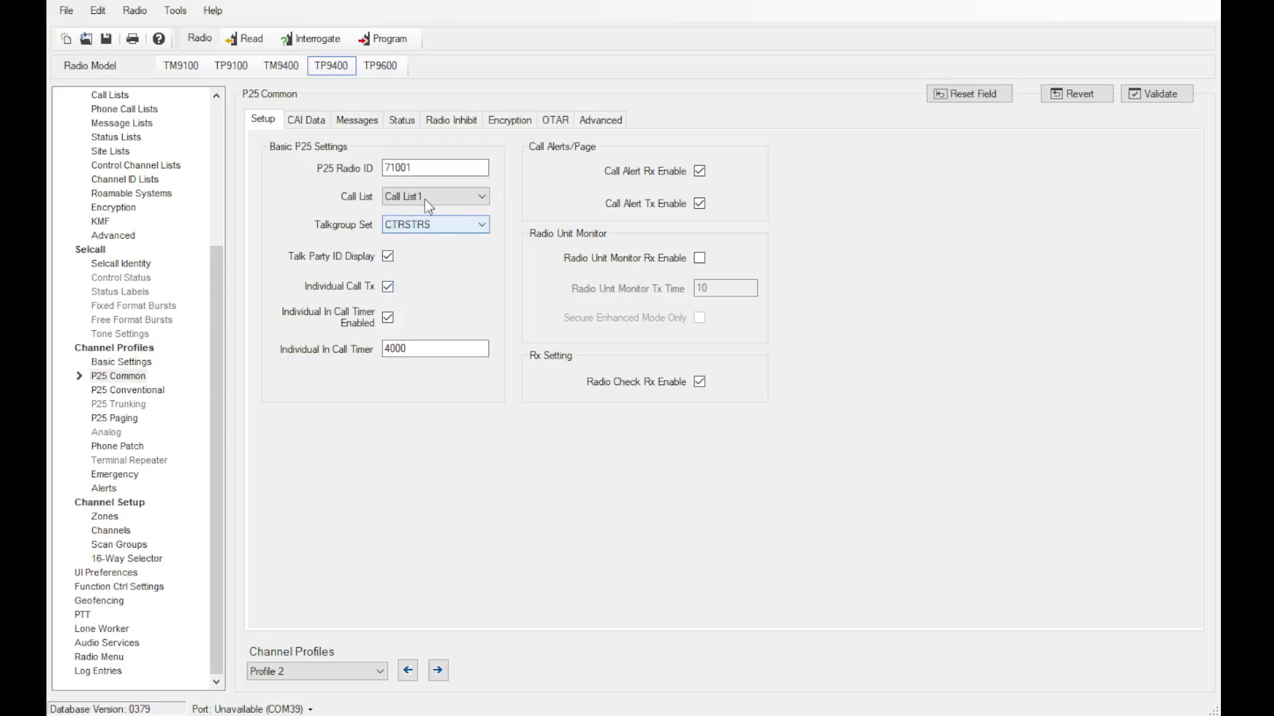
# - Enable Status Request Rx, Status Update Rx and Status Update Tx
pyautogui.click(317, 126)
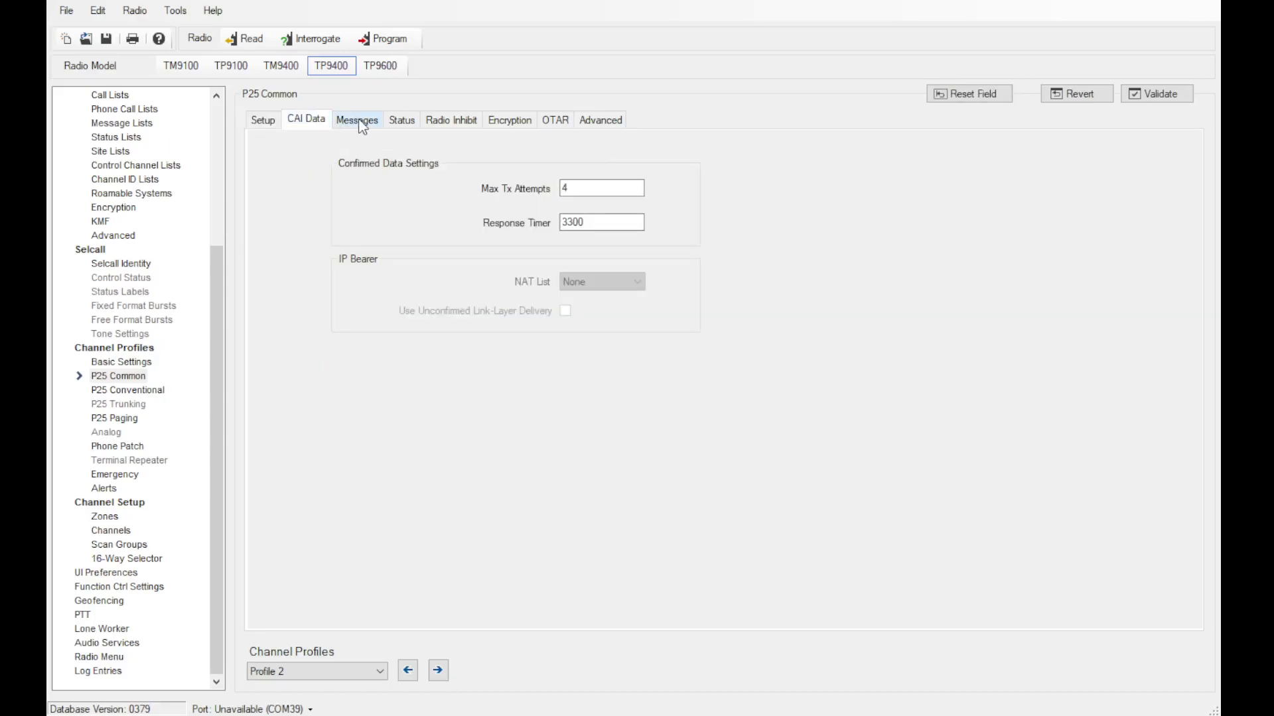
pyautogui.click(361, 123)
pyautogui.click(402, 121)
pyautogui.click(572, 205)
pyautogui.click(571, 260)
pyautogui.click(571, 286)
# - Change the encryption mode from Clear to Select
pyautogui.click(456, 119)
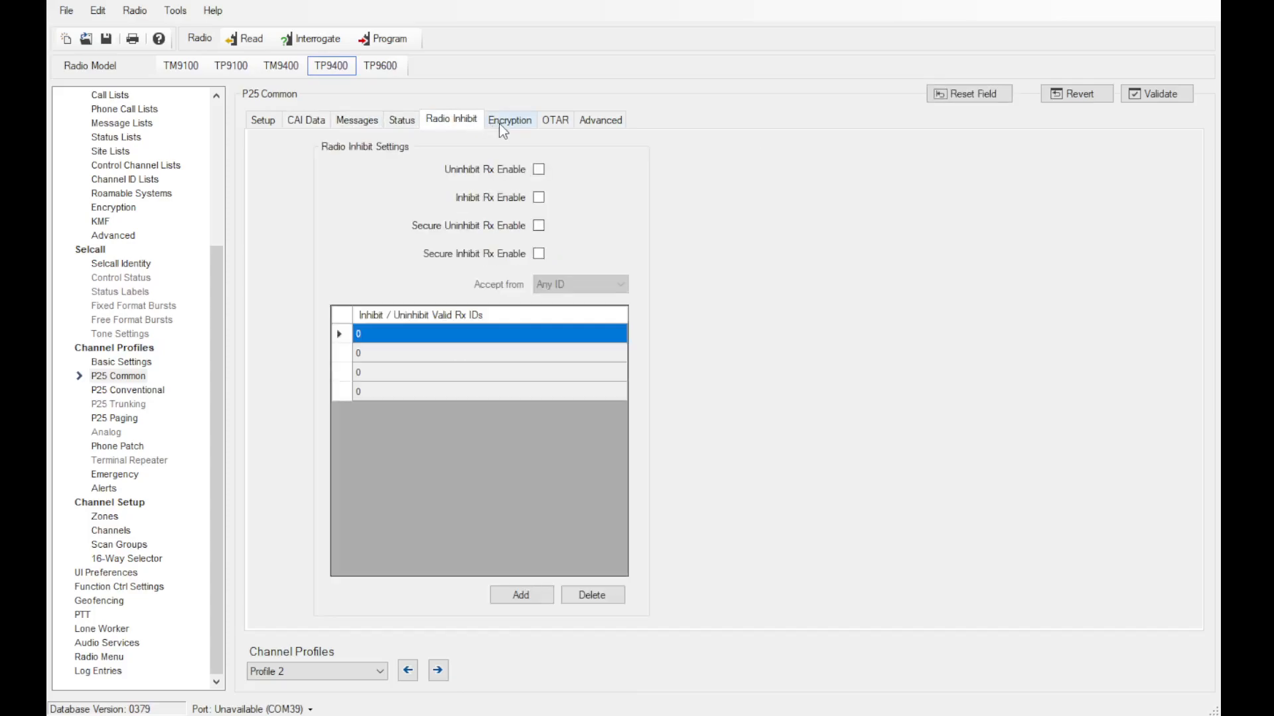
pyautogui.click(504, 124)
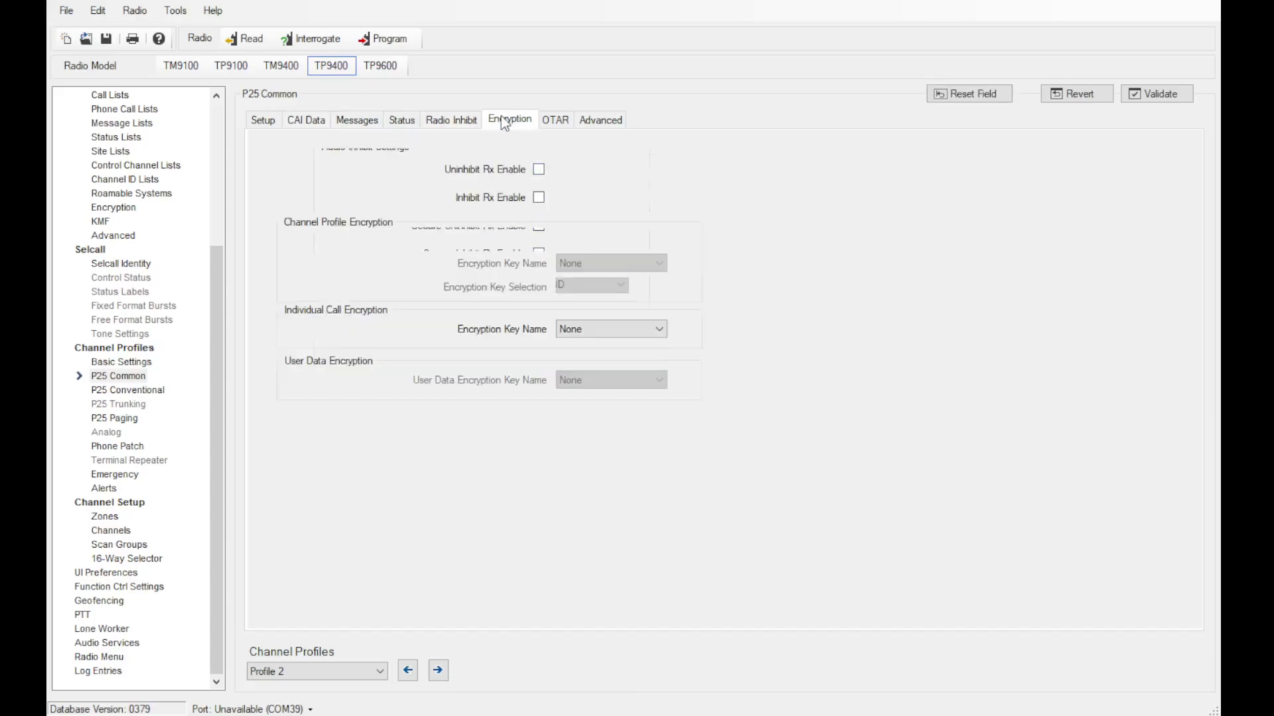
pyautogui.click(593, 240)
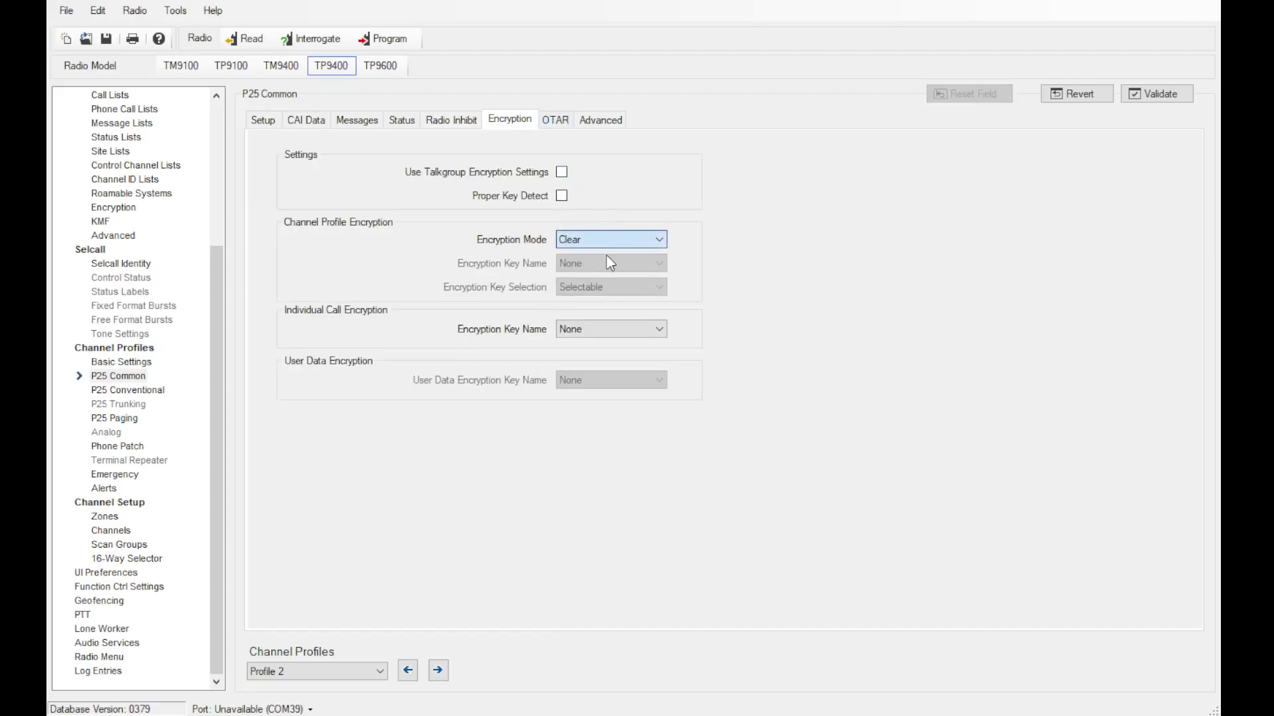
pyautogui.press('Down')
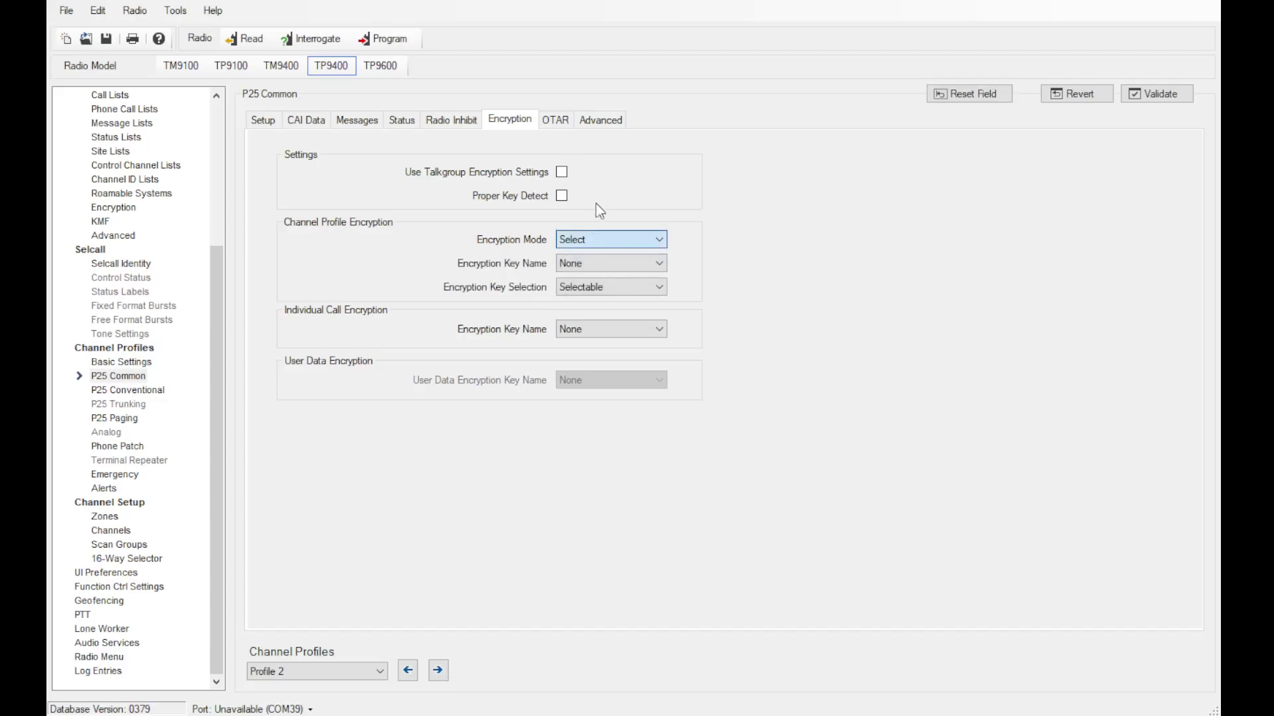
pyautogui.click(596, 124)
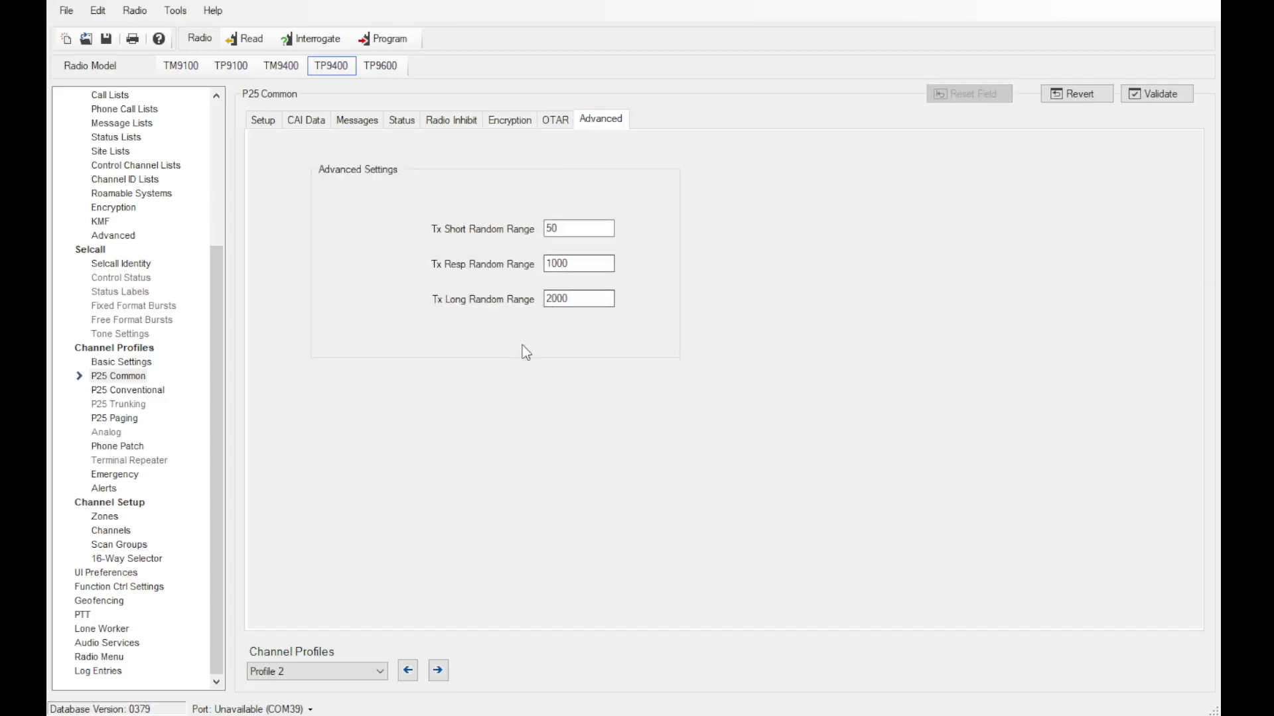
pyautogui.click(128, 390)
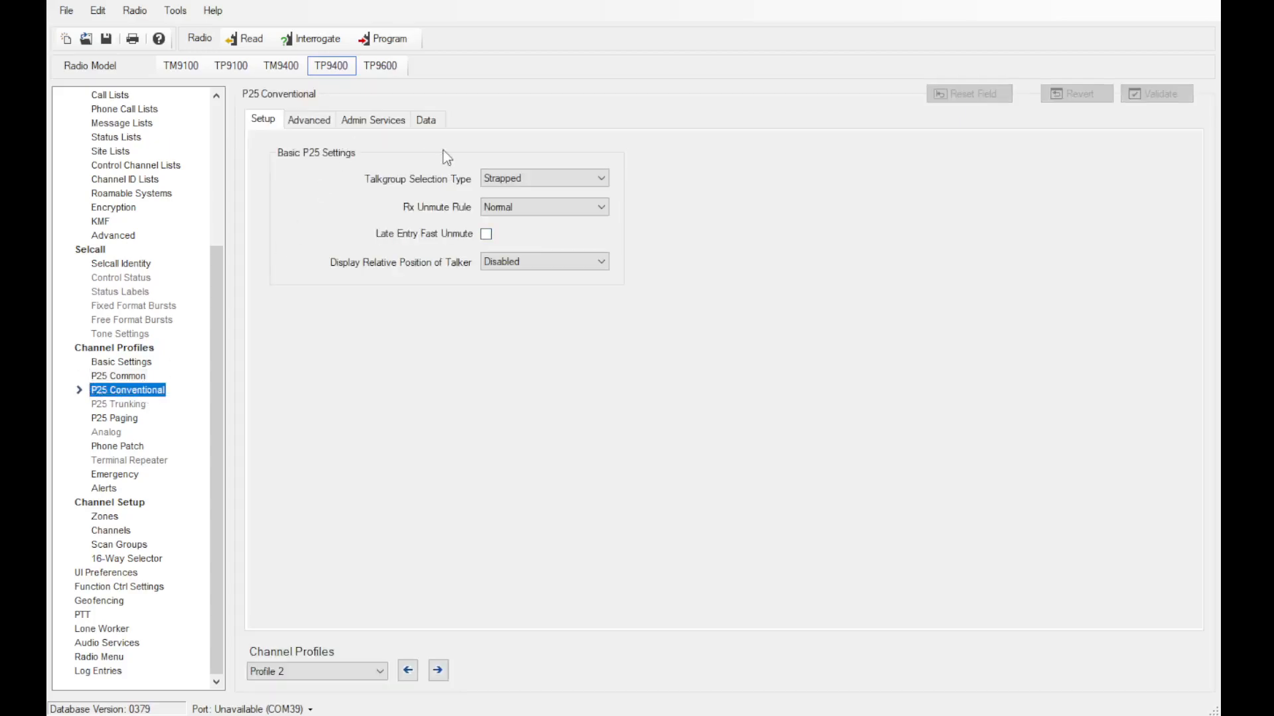
# - Set talkgroup selection to Selectable, enable late entry fast unmute, and view Advanced settings
pyautogui.click(543, 171)
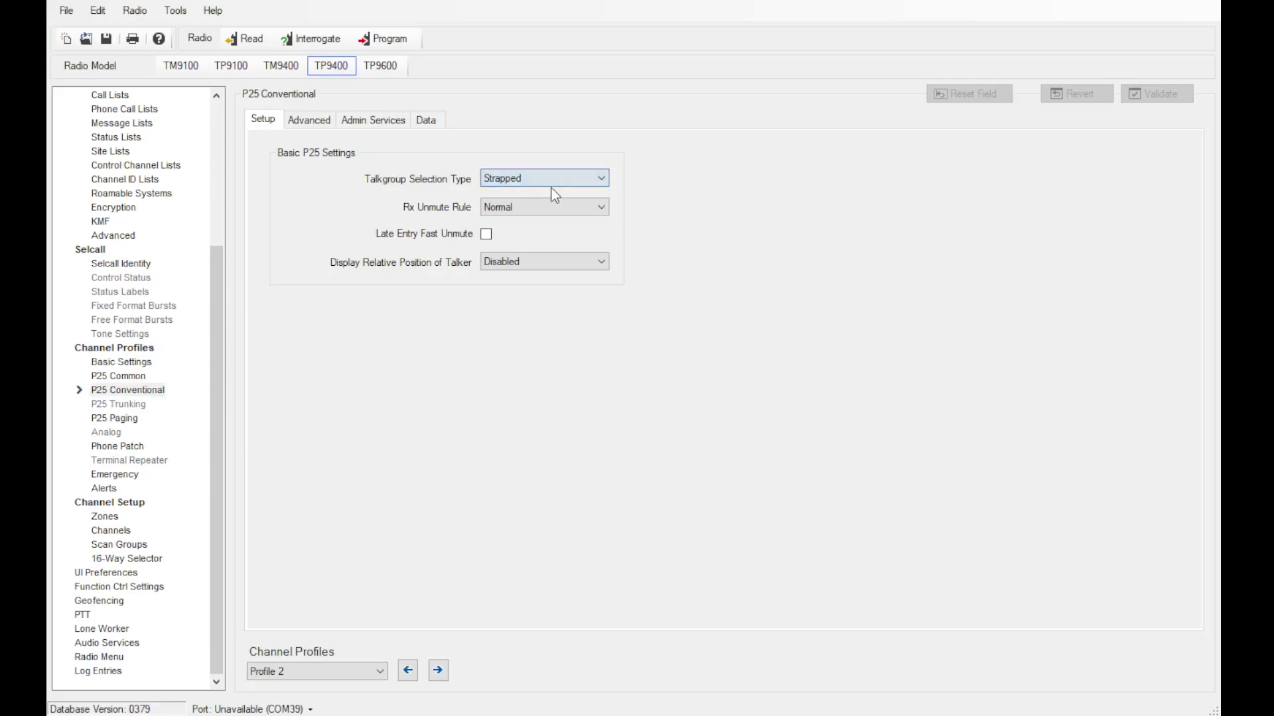
pyautogui.click(520, 191)
pyautogui.click(541, 208)
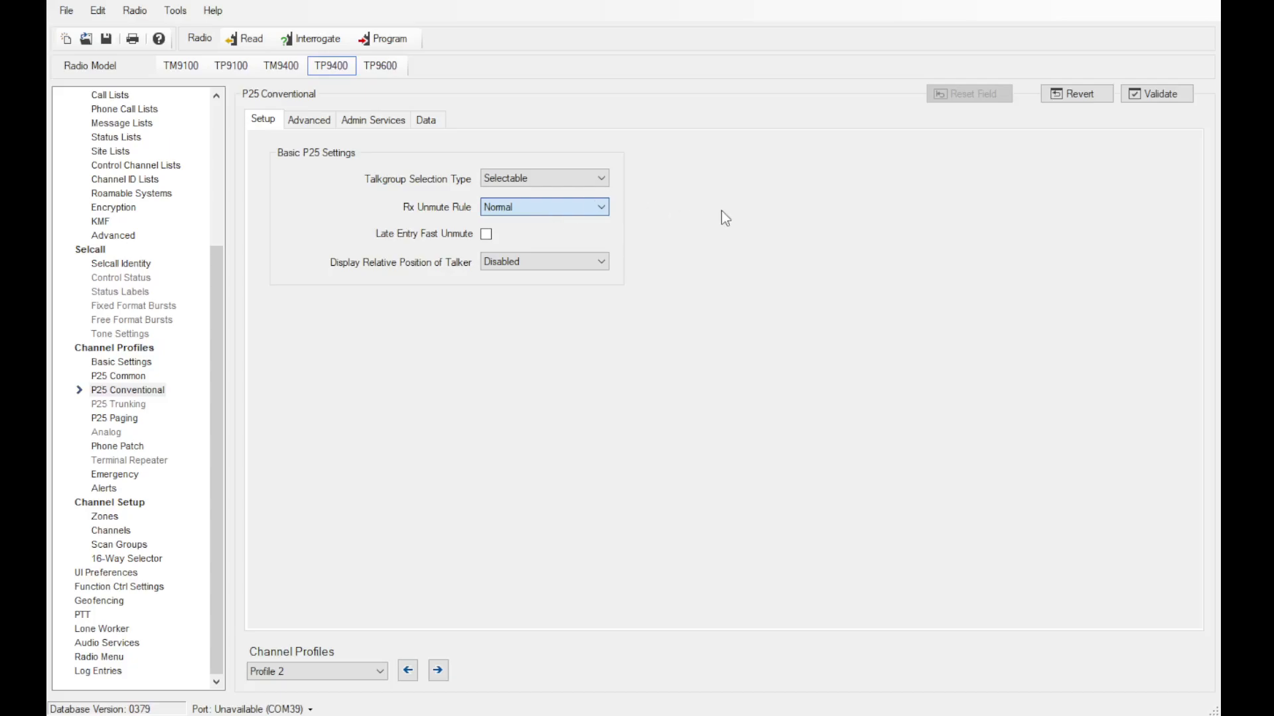
pyautogui.click(480, 235)
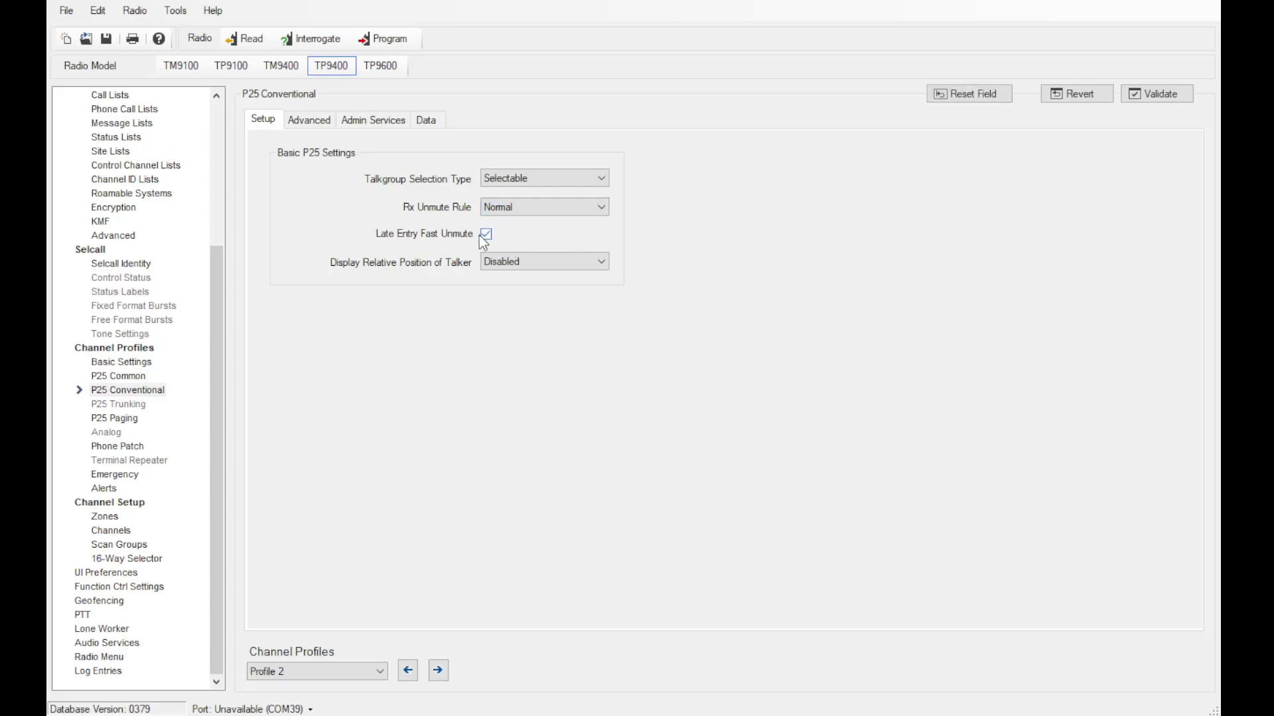
pyautogui.click(587, 264)
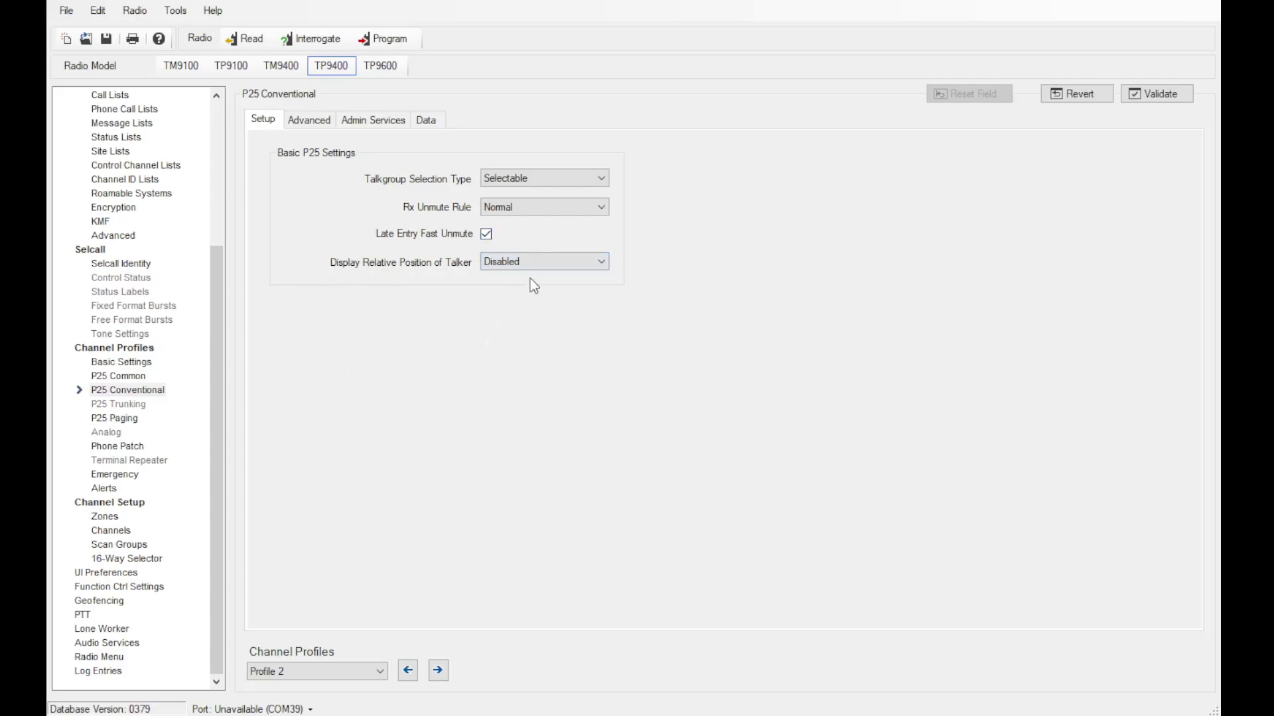
pyautogui.click(320, 126)
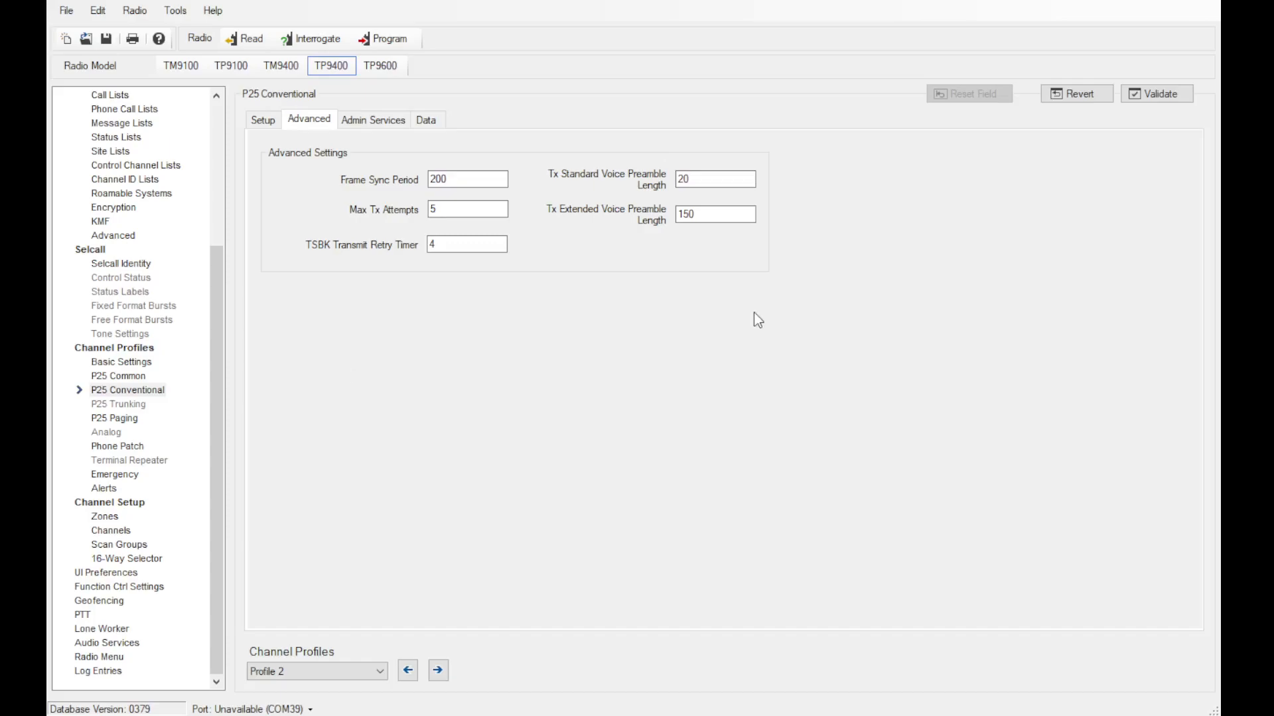
# - Set Tx Extended and Tx Standard Voice Preamble Length both to 250
pyautogui.moveTo(730, 215); pyautogui.dragTo(634, 223)
pyautogui.write('250')
pyautogui.hotkey('shift', 'Tab')
pyautogui.write('250')
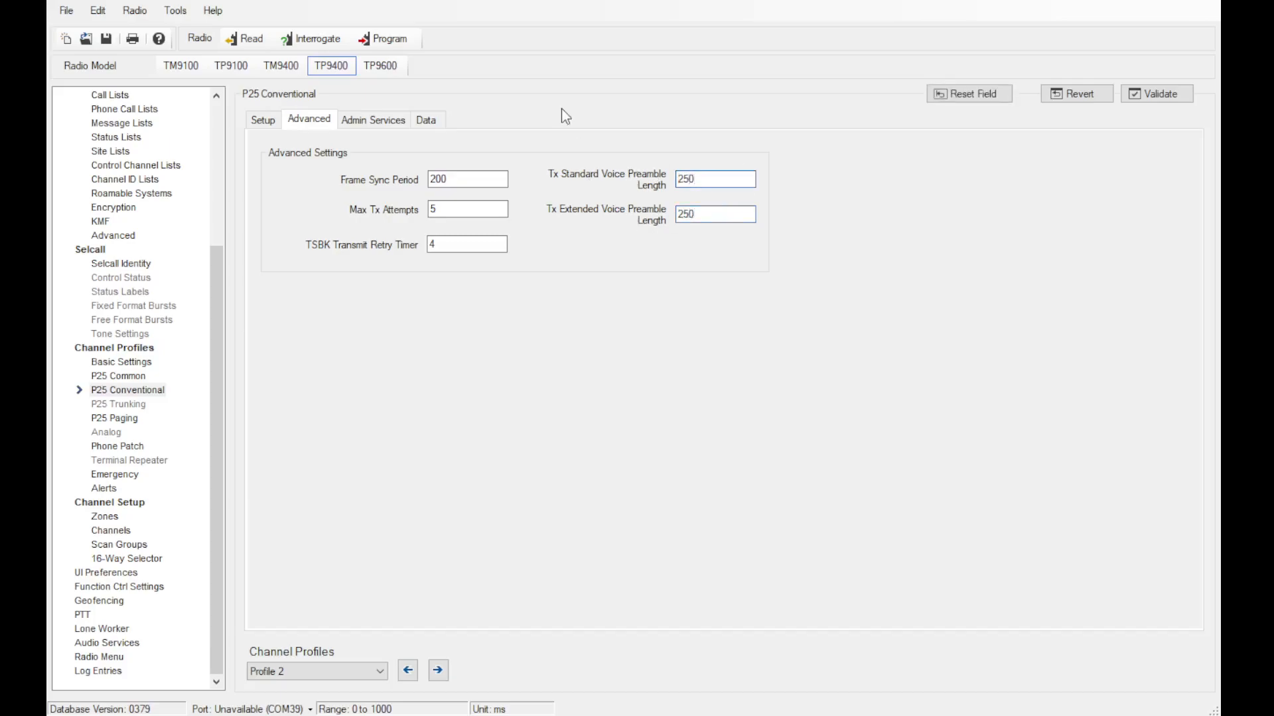
pyautogui.click(374, 129)
pyautogui.click(424, 126)
# - Review Profile 2's P25 Paging settings and its General, Group, Super Group and Priority alerts
pyautogui.click(116, 418)
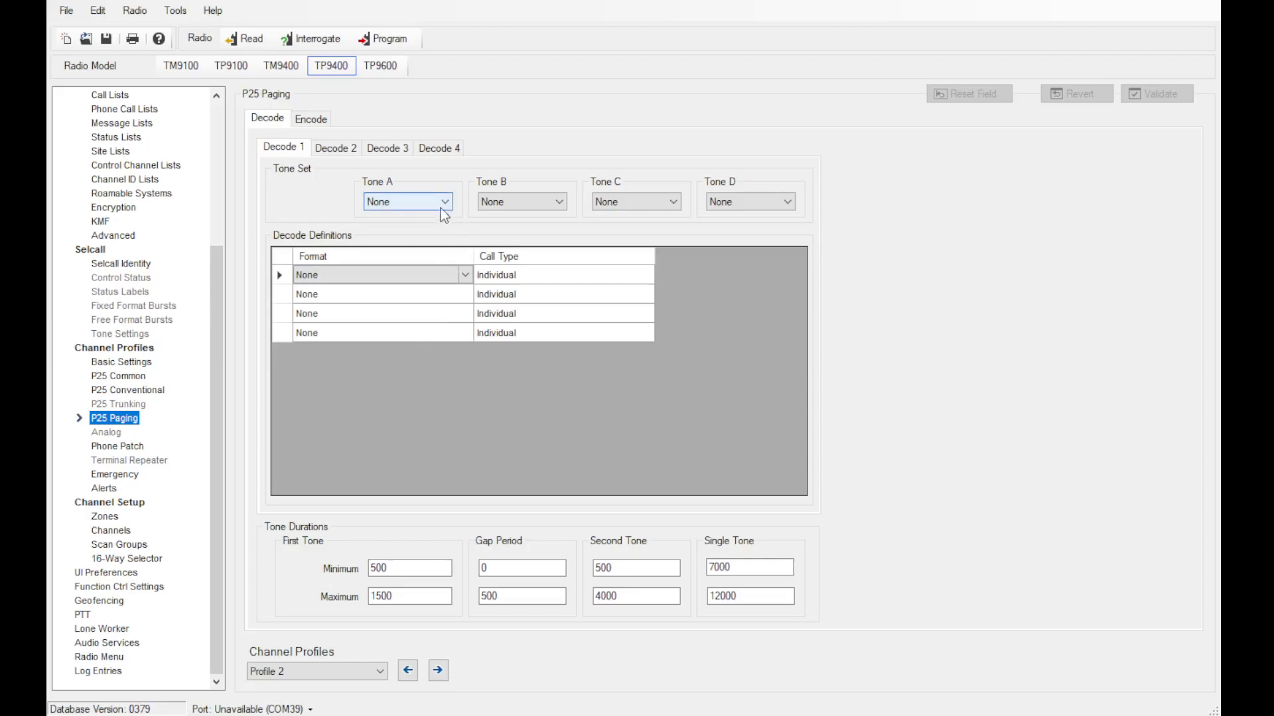
pyautogui.click(106, 491)
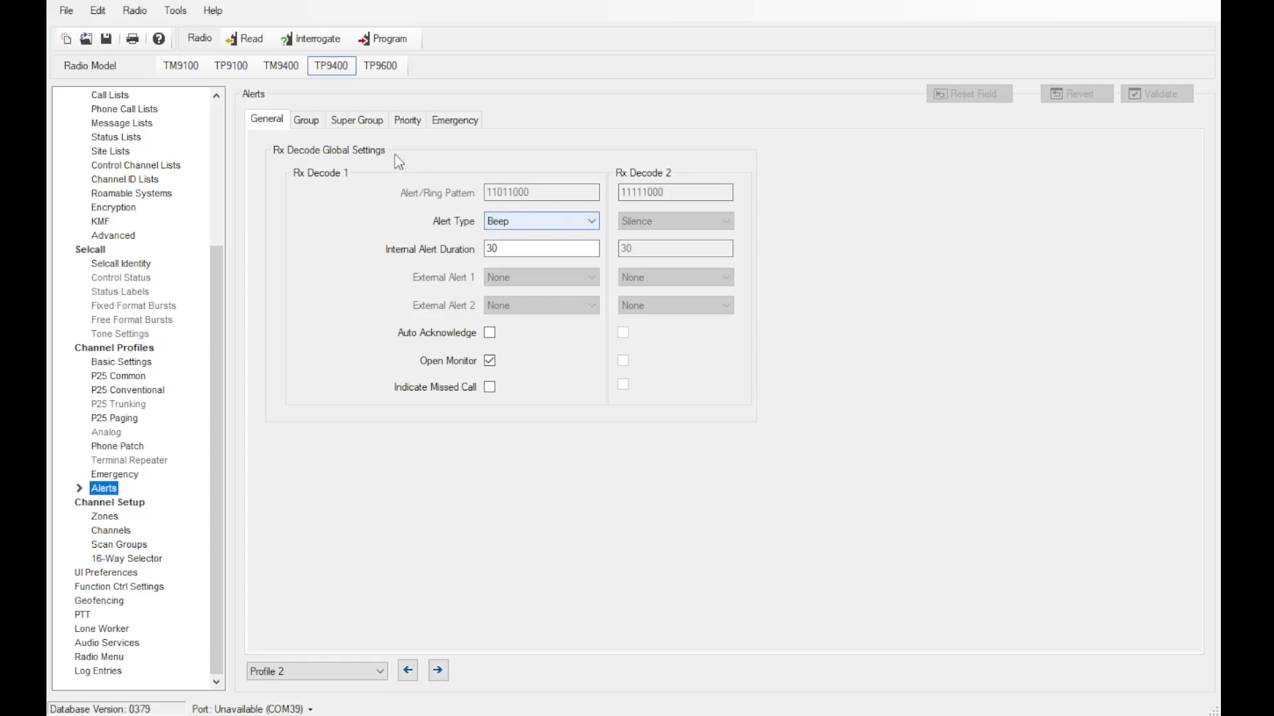
pyautogui.click(307, 120)
pyautogui.click(357, 121)
pyautogui.click(408, 120)
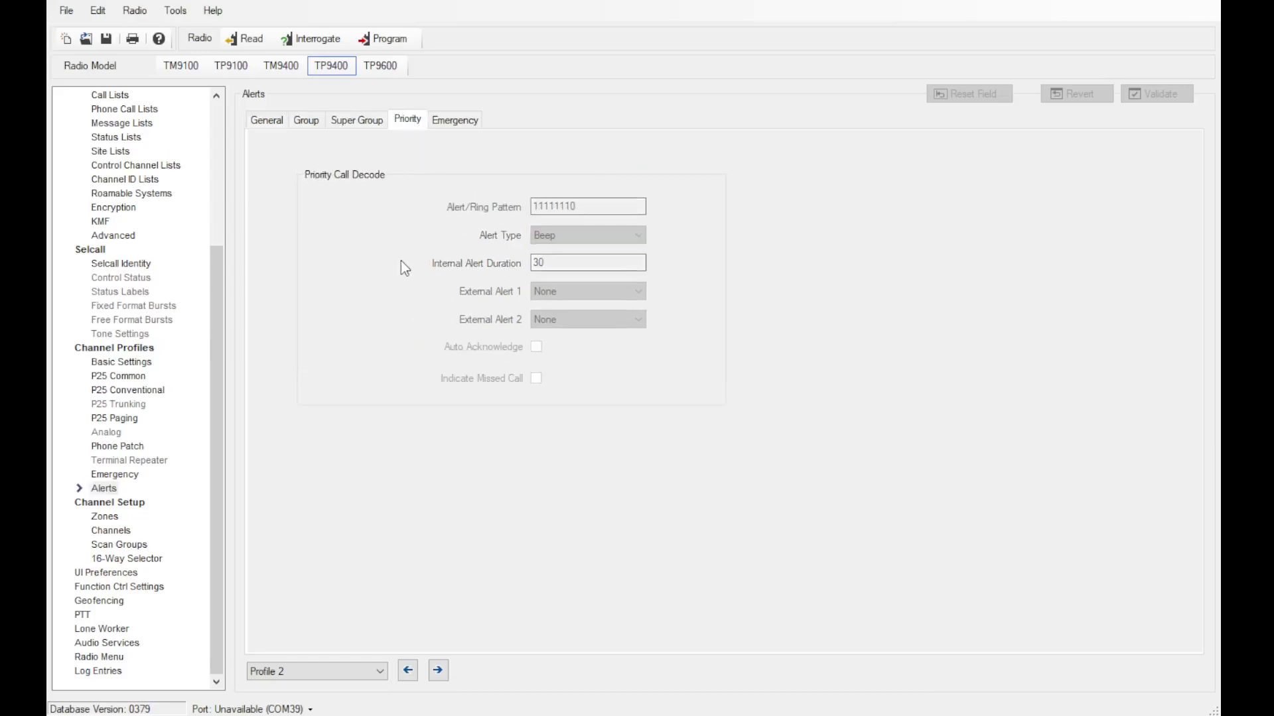
pyautogui.click(267, 120)
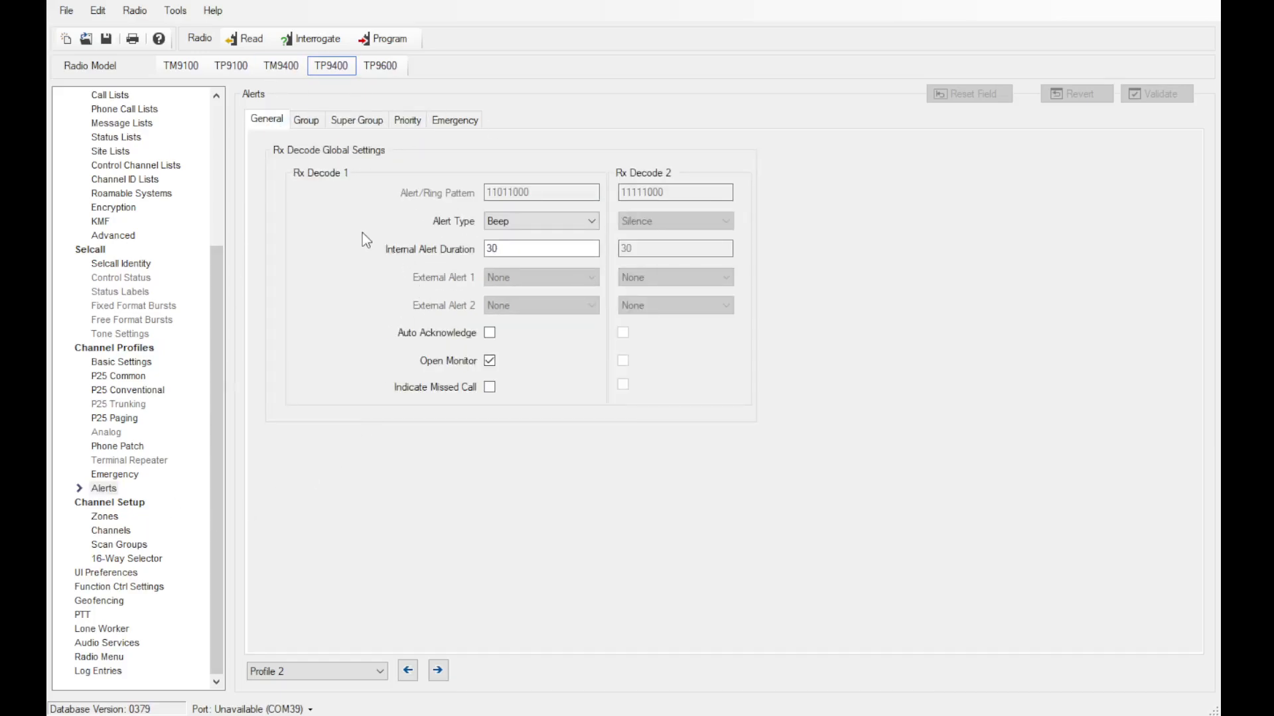
pyautogui.click(103, 517)
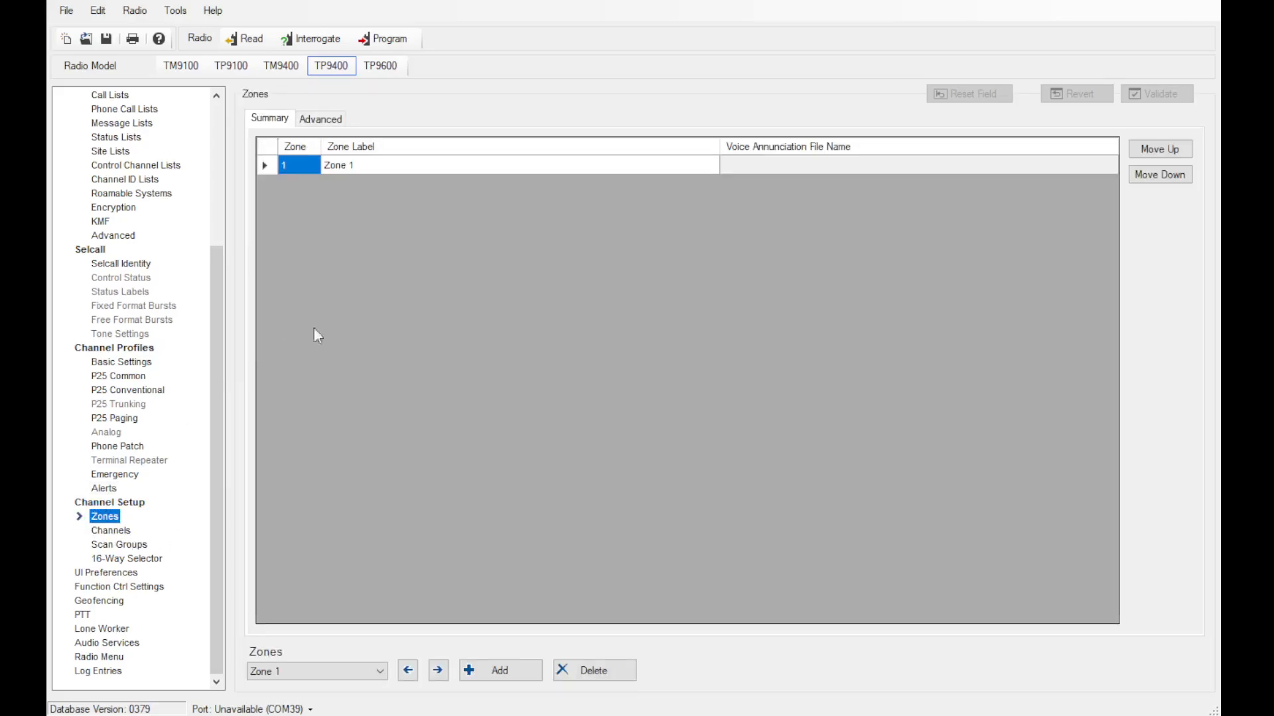
# - Add three more zones and rename the first zone to SW
pyautogui.click(491, 678)
pyautogui.click(491, 678)
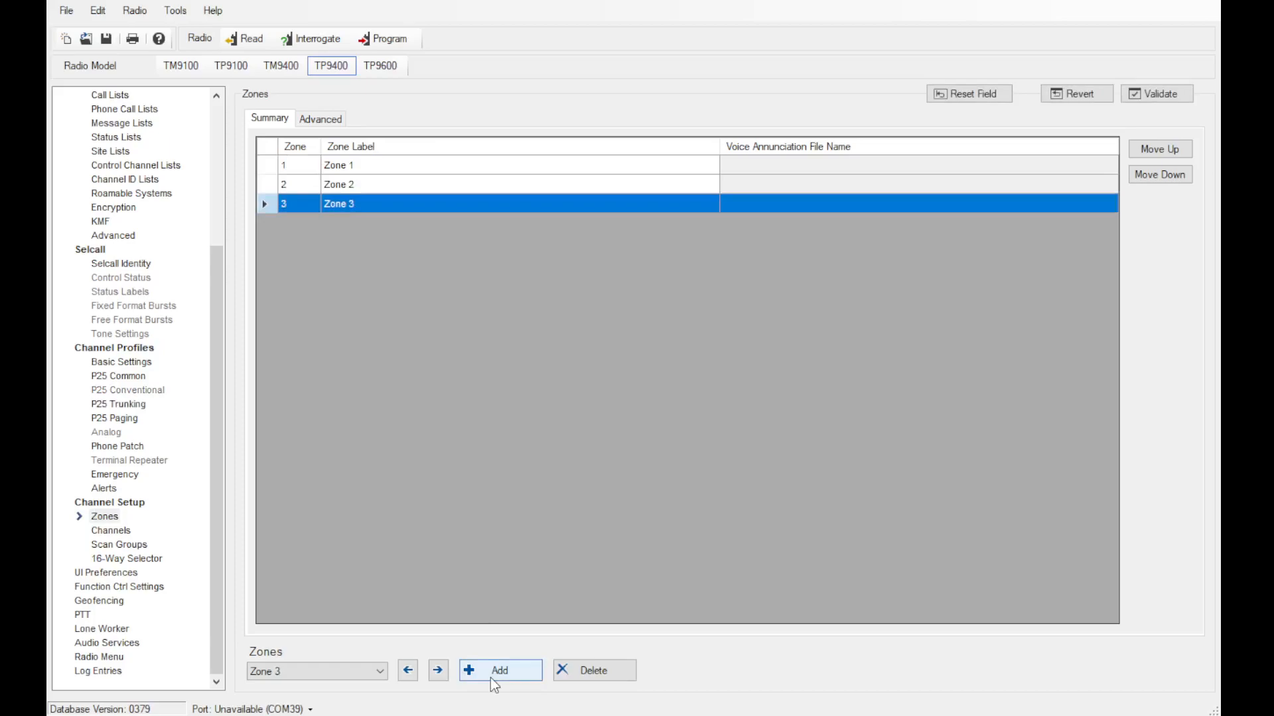
pyautogui.click(491, 678)
pyautogui.click(392, 171)
pyautogui.click(392, 171)
pyautogui.click(396, 167)
pyautogui.moveTo(397, 168); pyautogui.dragTo(252, 161)
pyautogui.write('SW')
pyautogui.click(399, 199)
# - Rename zones two to four to A1-TRAMS, A2-DFW and A3-LA CO
pyautogui.click(393, 185)
pyautogui.click(394, 183)
pyautogui.write('A1-')
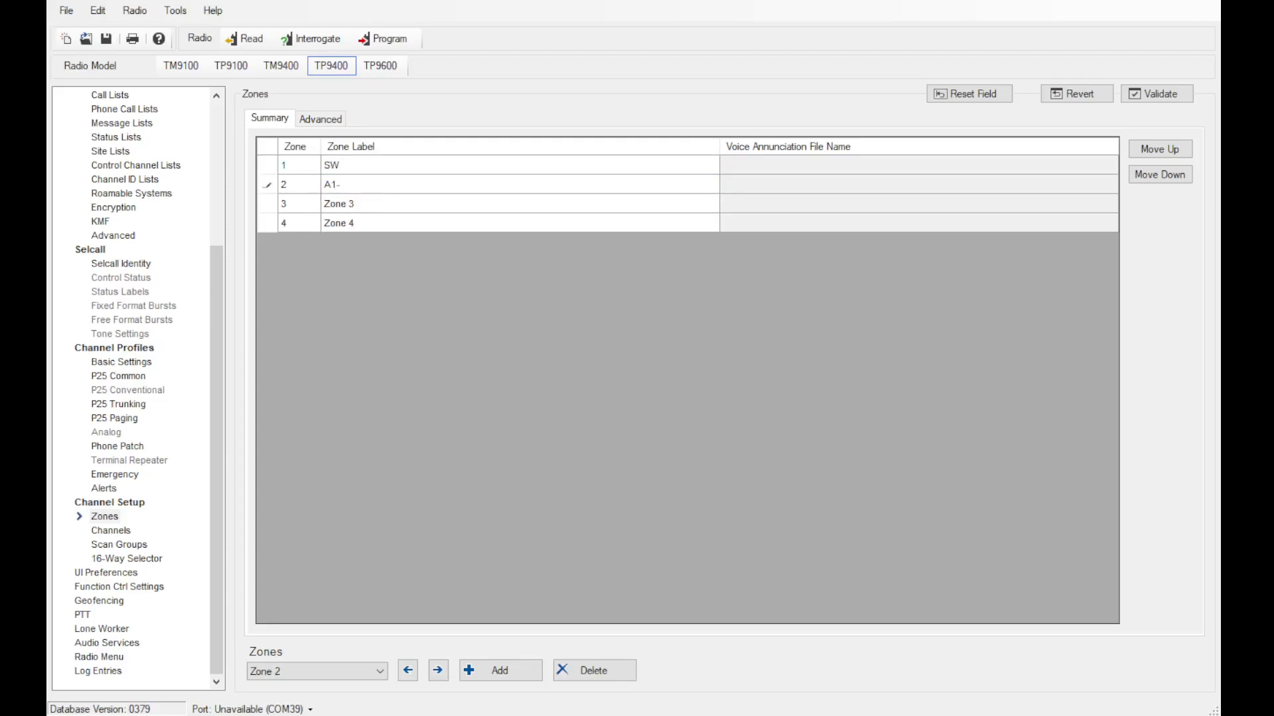
pyautogui.write('TRAMS')
pyautogui.click(380, 197)
pyautogui.click(379, 198)
pyautogui.write('A2-DFW')
pyautogui.click(412, 225)
pyautogui.click(412, 225)
pyautogui.write('A3-LA CO')
pyautogui.press('Return')
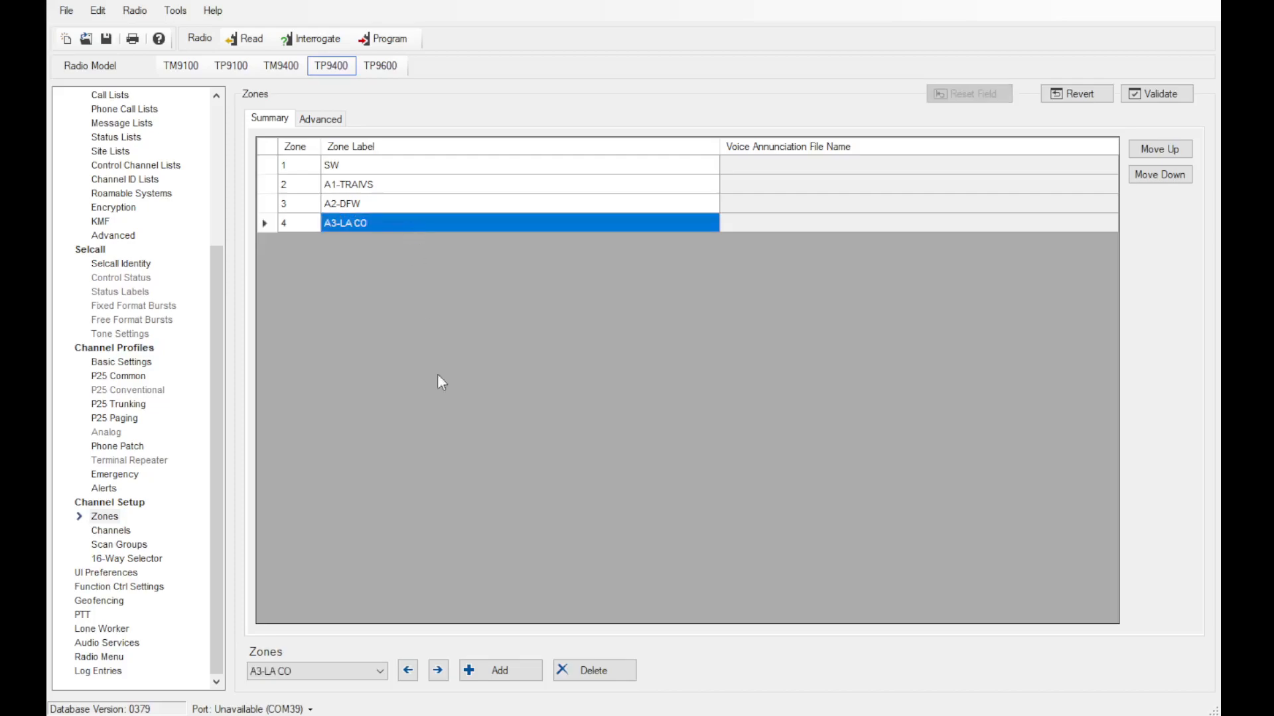
# - Add a fifth and sixth zone labelled 5A and CONV I/O
pyautogui.click(495, 672)
pyautogui.click(386, 244)
pyautogui.write('5A')
pyautogui.press('Return')
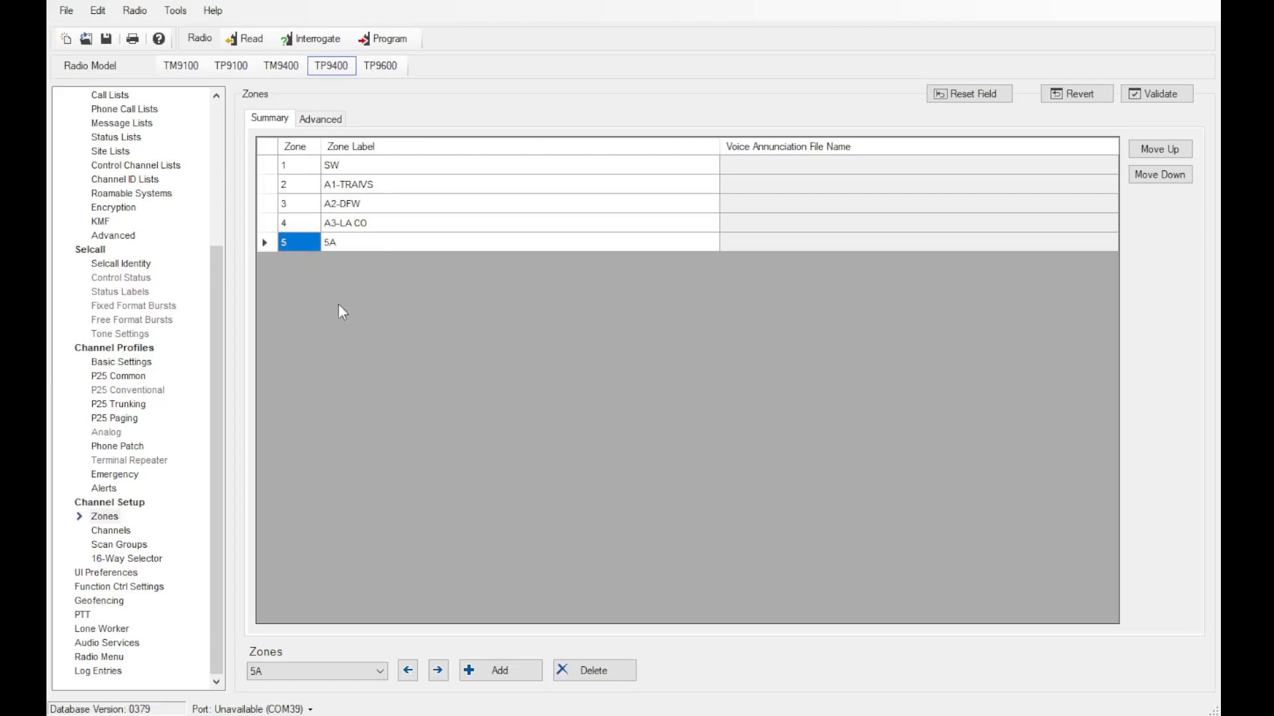
pyautogui.click(475, 683)
pyautogui.click(348, 268)
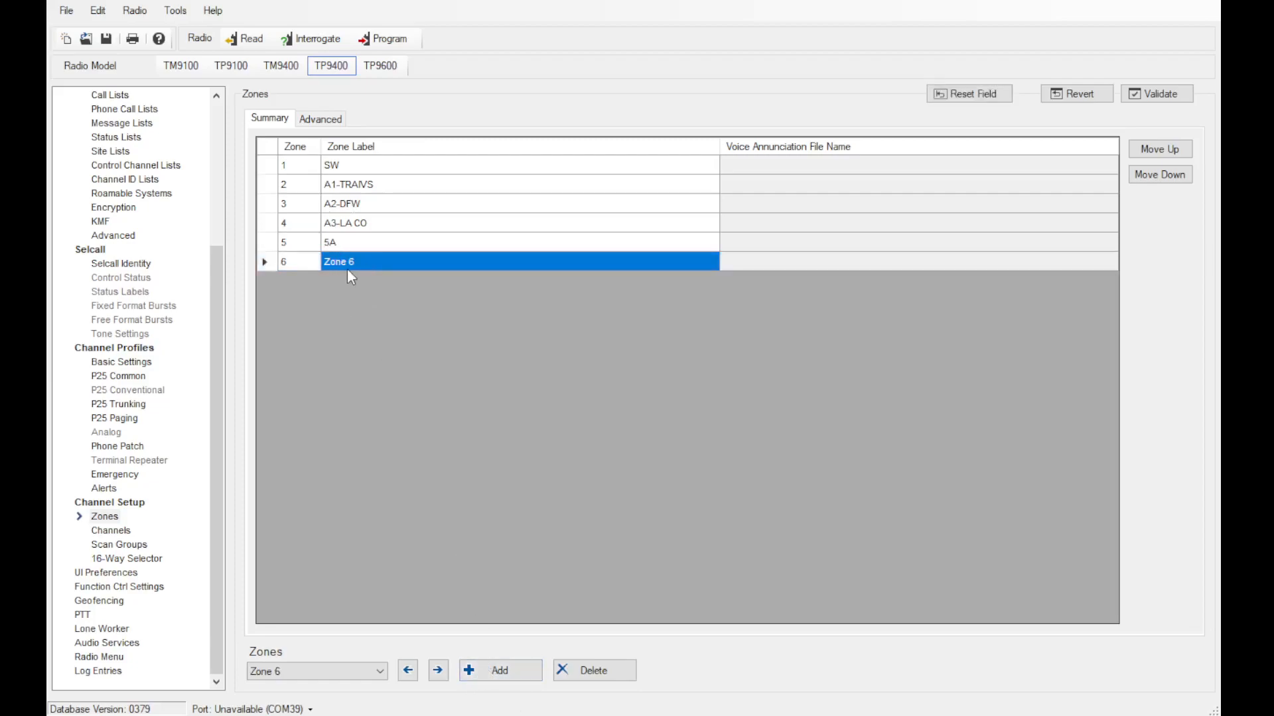
pyautogui.write('CONV')
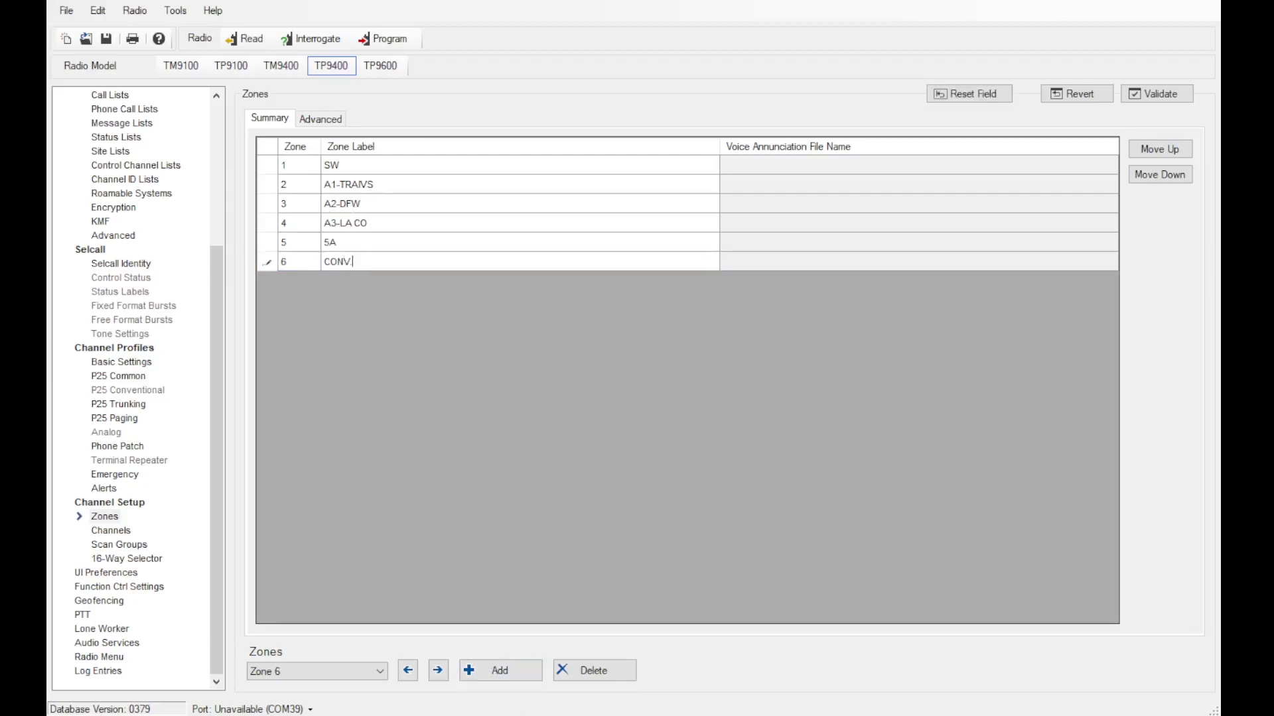
pyautogui.write(' I/O')
pyautogui.press('Return')
# - Glance at the zones' advanced annunciation settings, then go to the Channels list
pyautogui.click(323, 120)
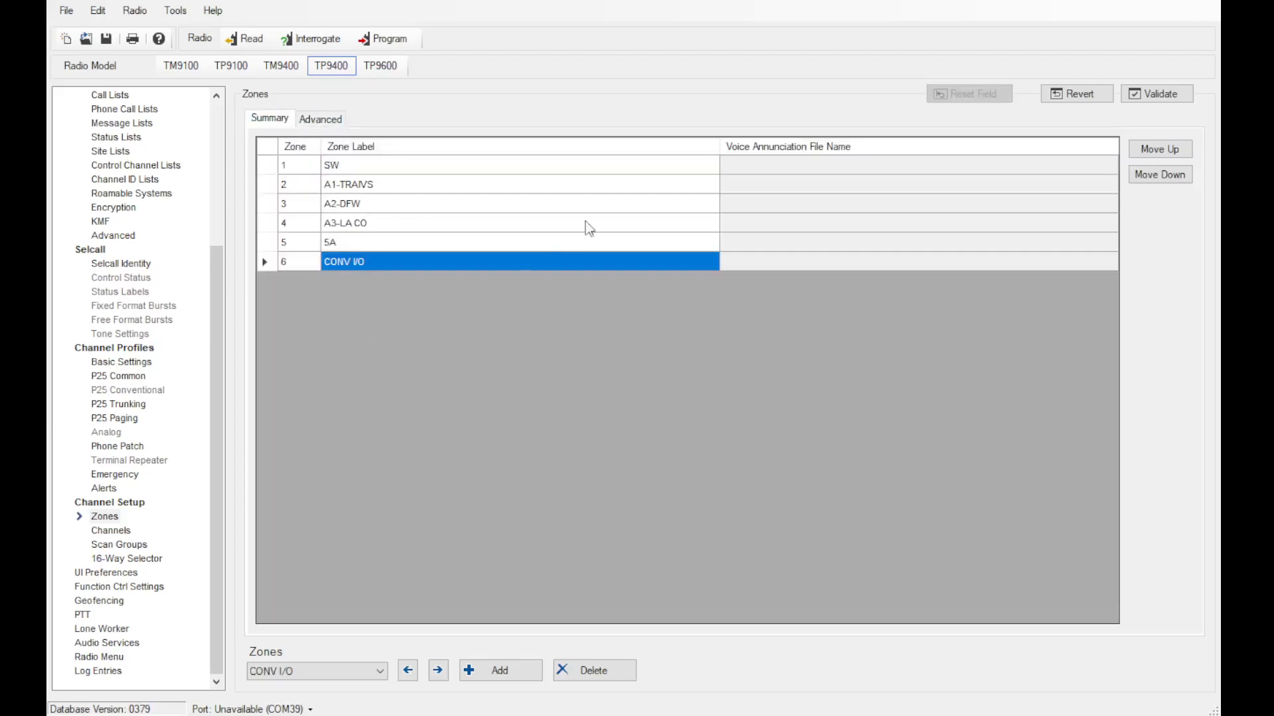
pyautogui.click(743, 166)
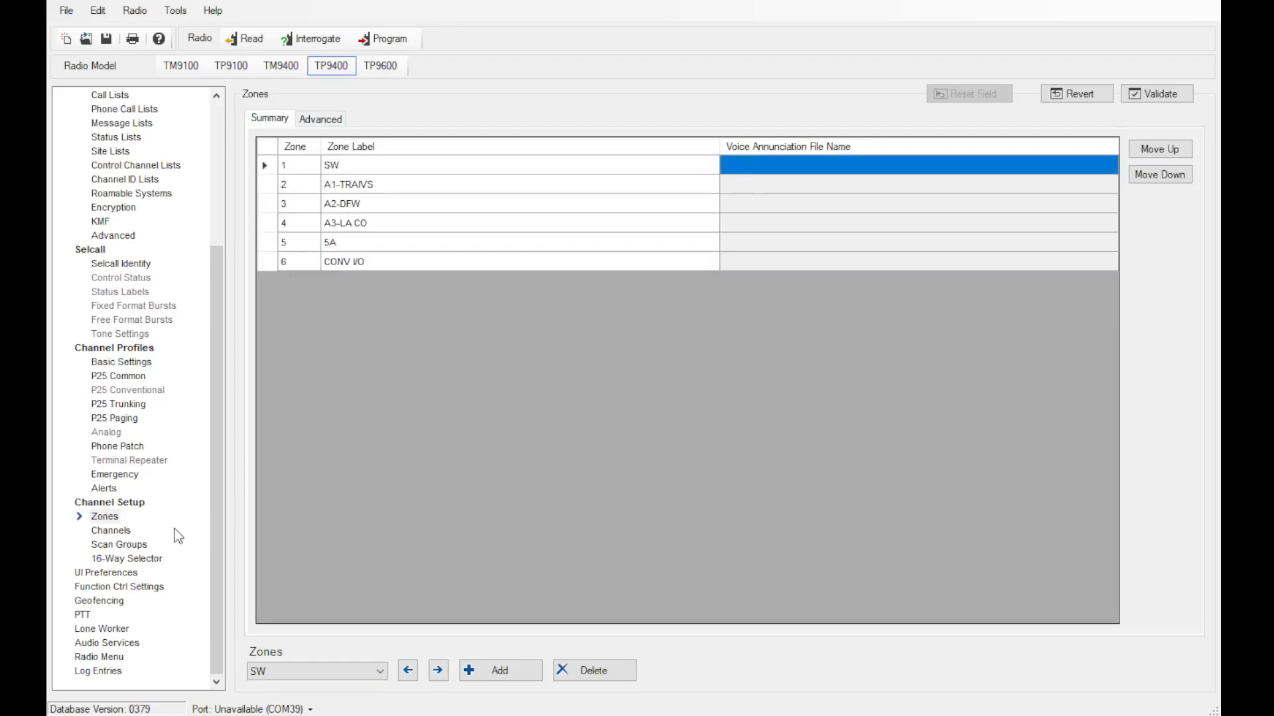
pyautogui.click(119, 545)
pyautogui.click(111, 531)
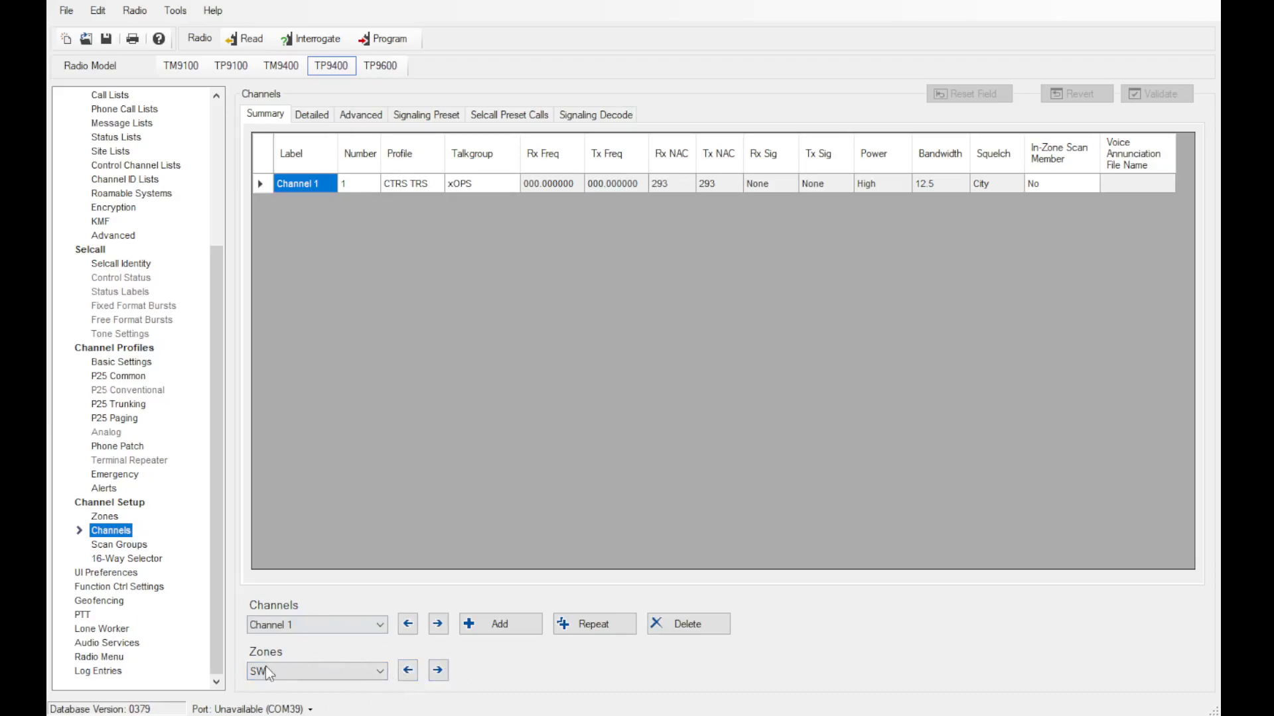
# - Step through the zones and come back to zone SW's channels
pyautogui.click(407, 670)
pyautogui.click(437, 670)
pyautogui.click(437, 670)
pyautogui.click(437, 670)
pyautogui.click(407, 670)
pyautogui.click(408, 670)
pyautogui.click(408, 670)
pyautogui.click(374, 675)
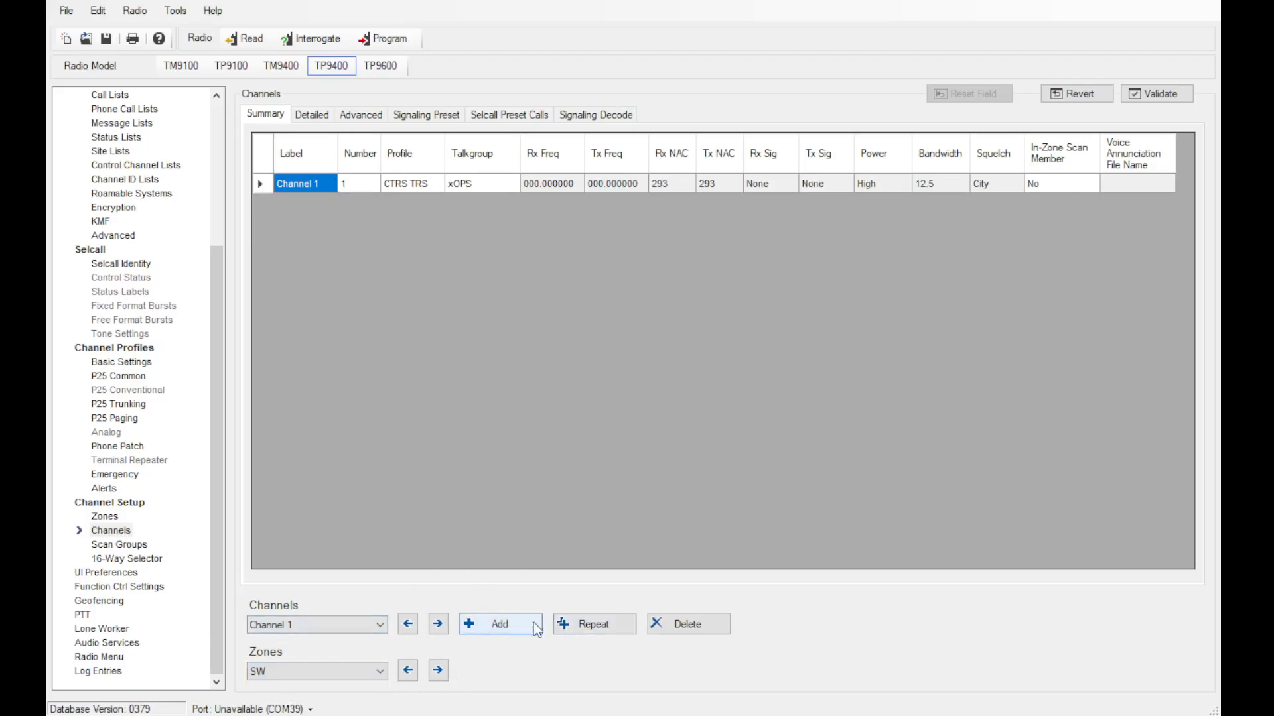
# - Add channels to zone SW, removing extras so Channels 1–3 remain
pyautogui.click(576, 623)
pyautogui.click(576, 623)
pyautogui.click(576, 624)
pyautogui.click(662, 627)
pyautogui.click(662, 627)
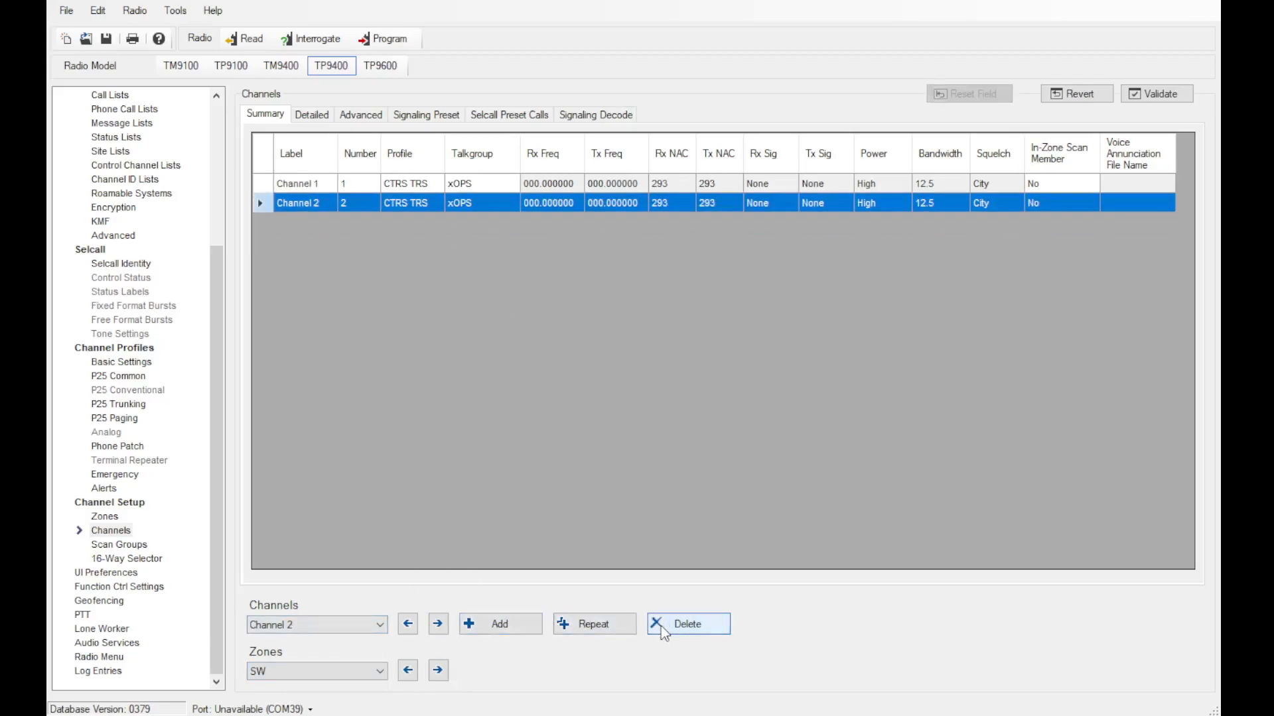
pyautogui.click(661, 627)
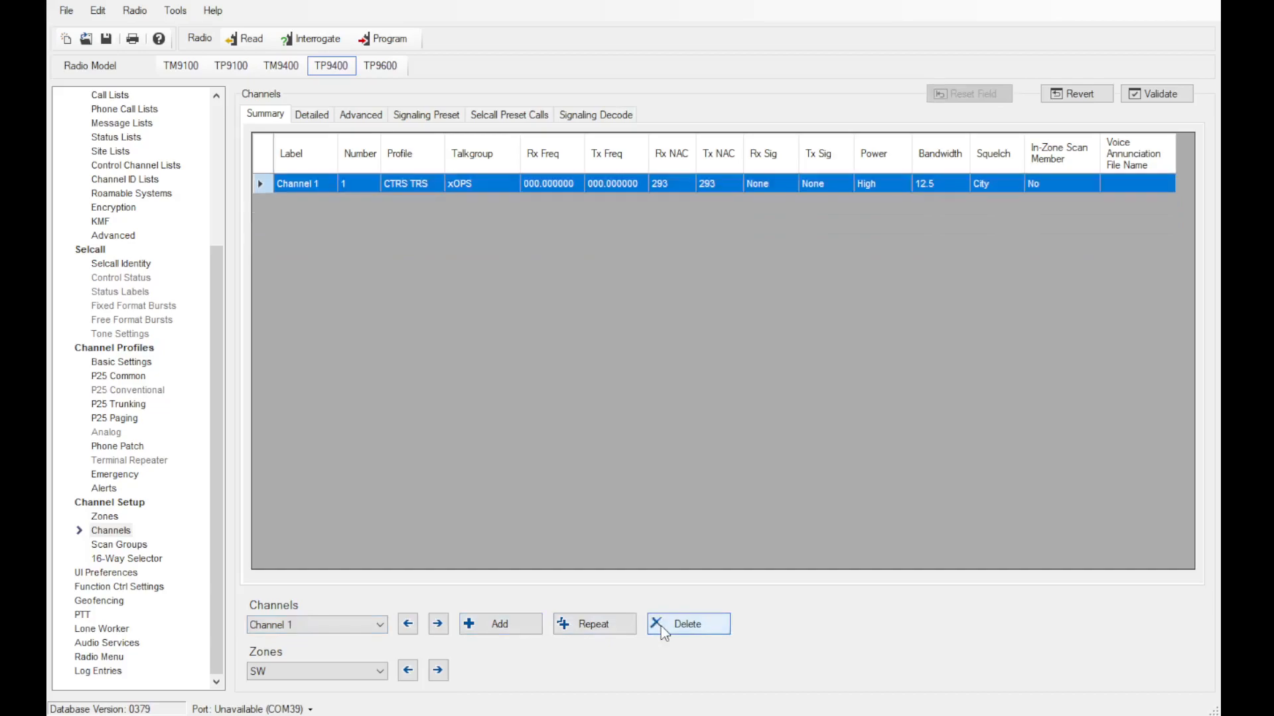
pyautogui.click(515, 614)
pyautogui.click(515, 614)
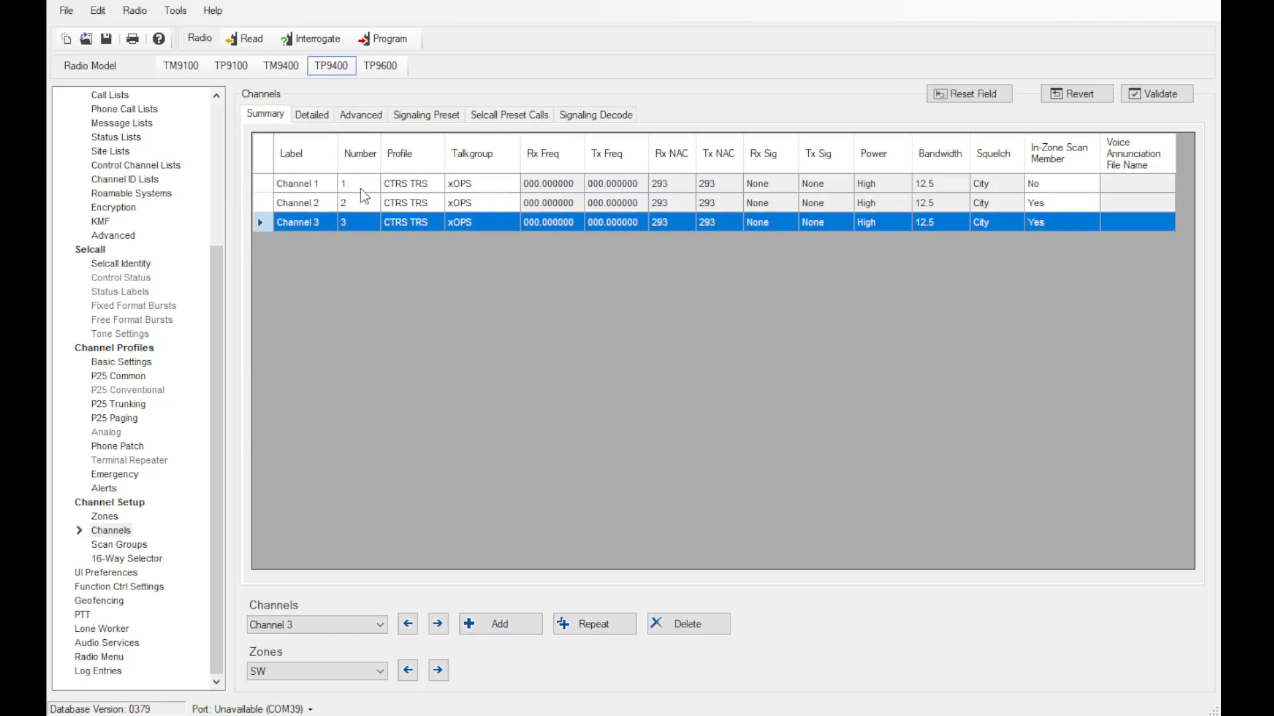
# - Set Channel 3's number to 3 and review the three channels' profile and talkgroup cells
pyautogui.click(361, 190)
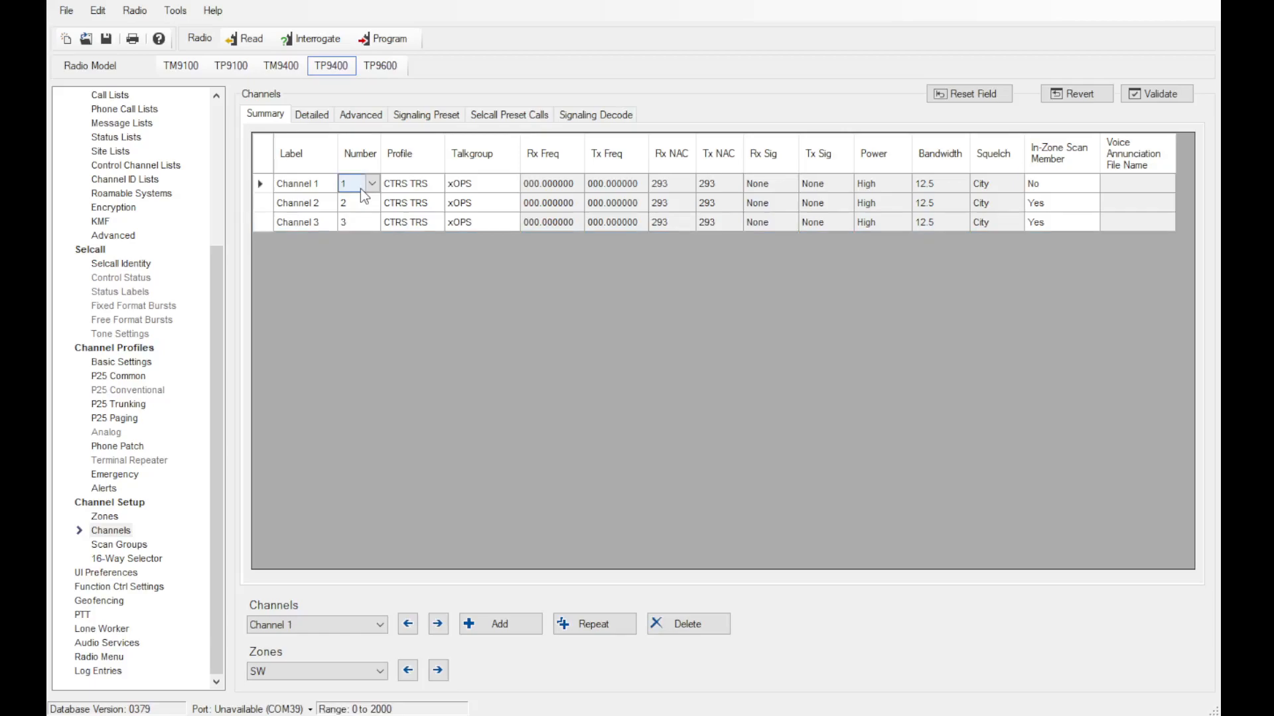
pyautogui.click(363, 223)
pyautogui.write('3')
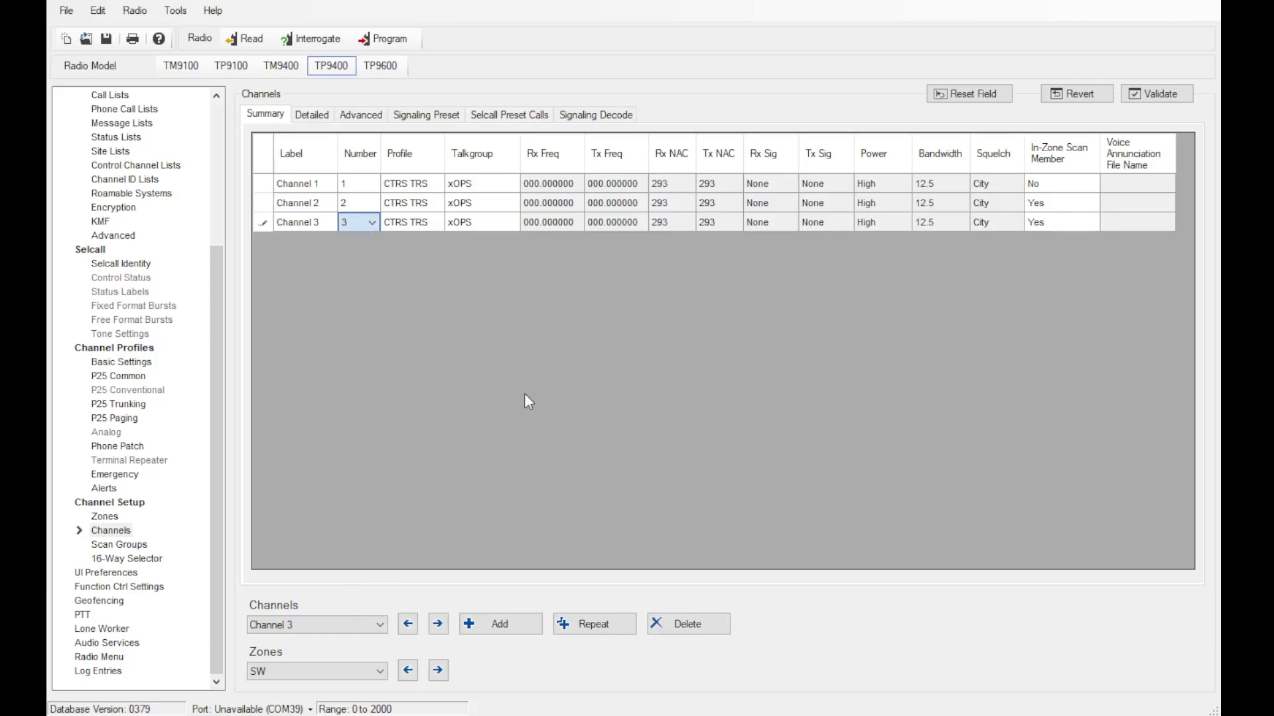
pyautogui.click(411, 223)
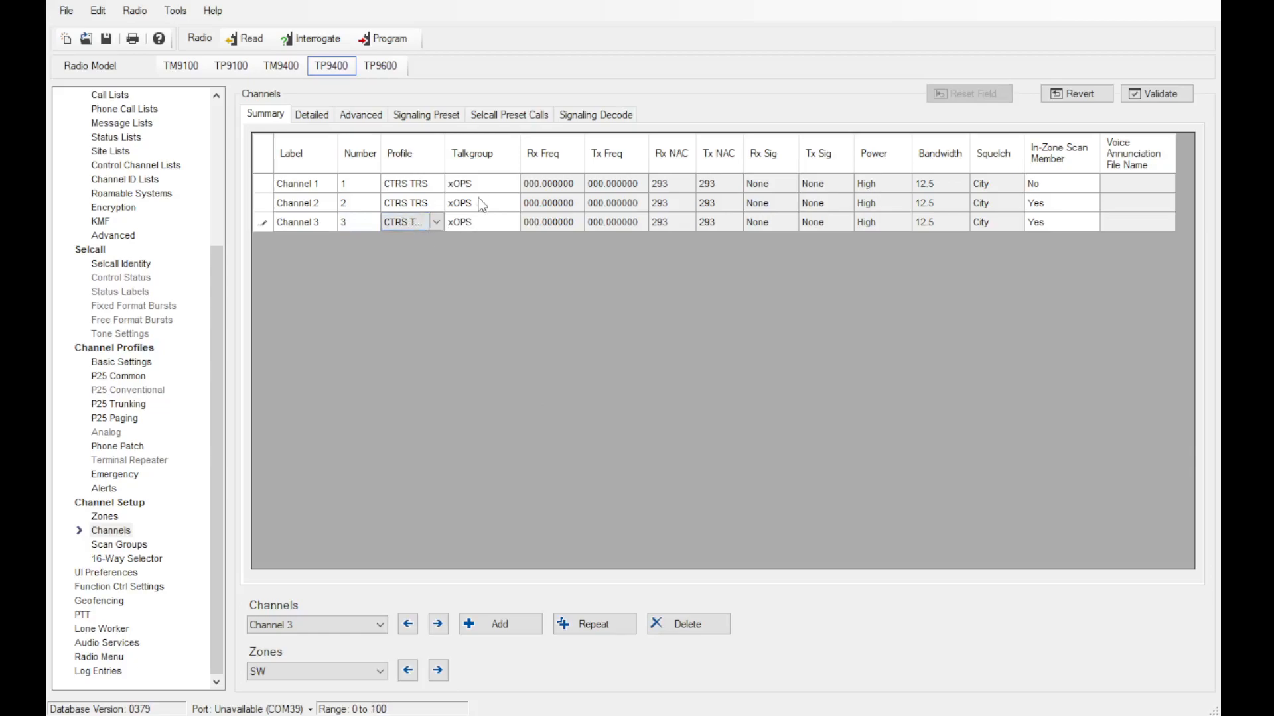
pyautogui.click(439, 186)
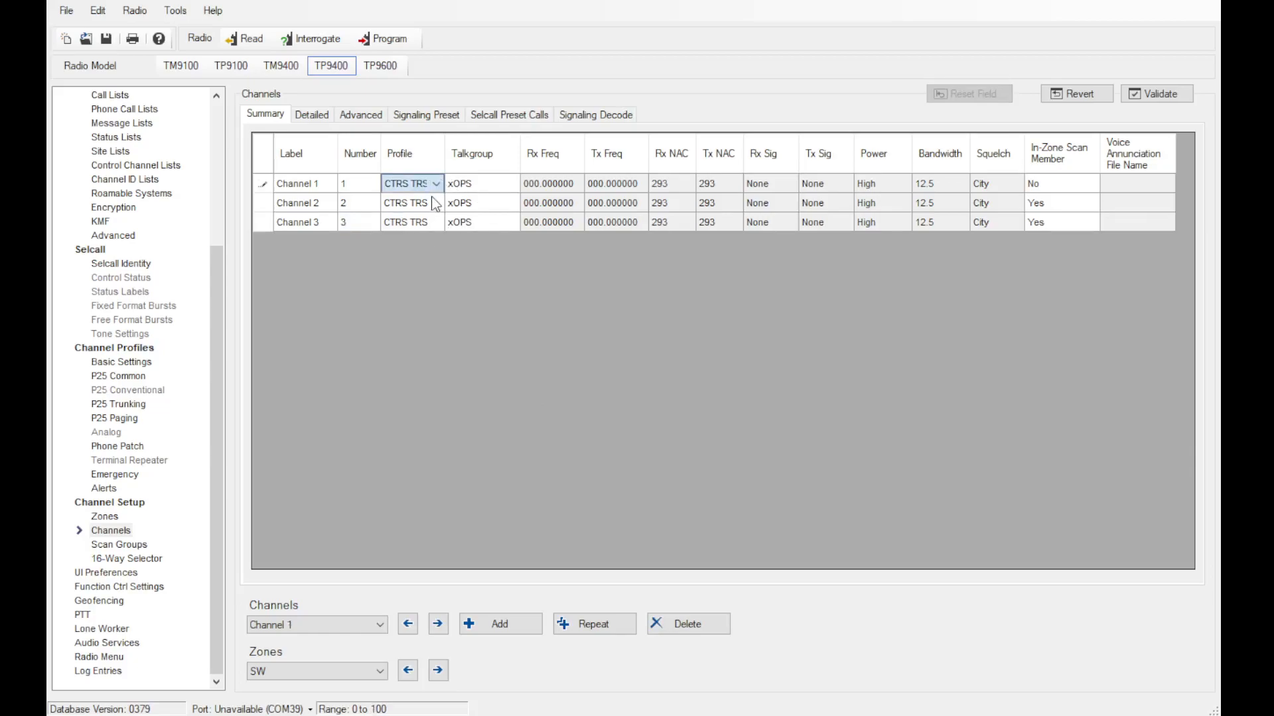
pyautogui.click(494, 189)
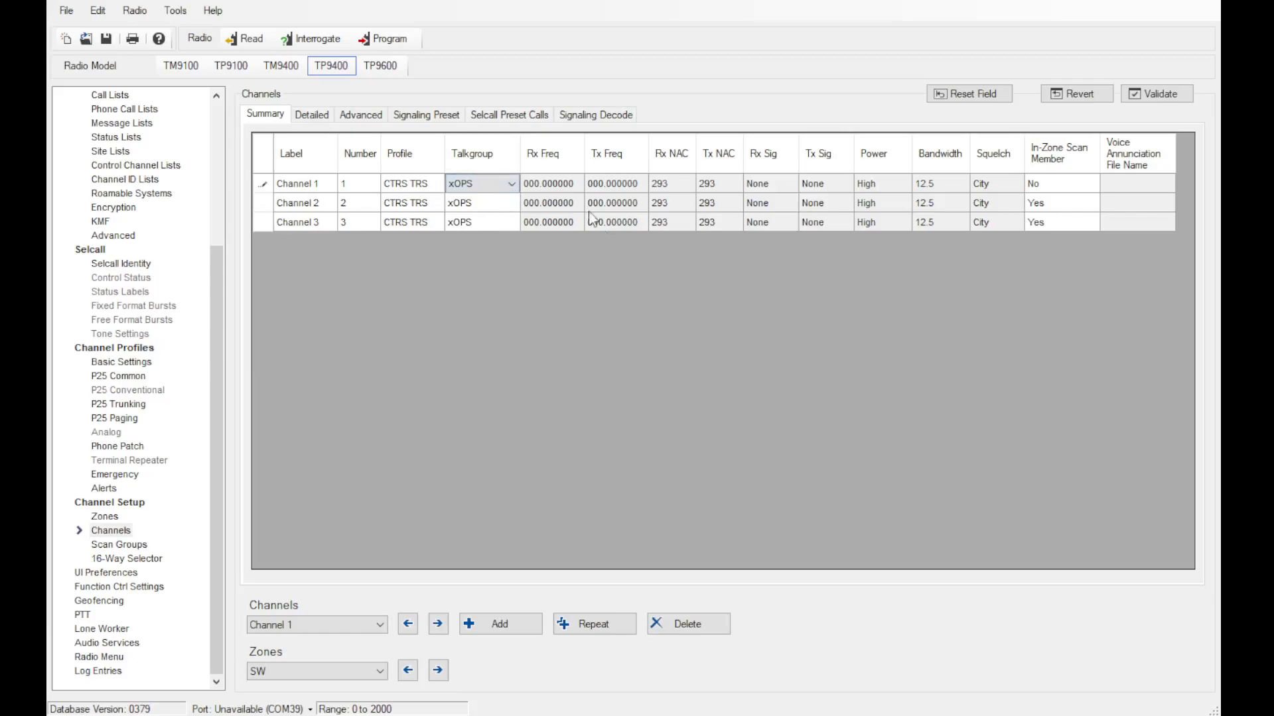
pyautogui.click(443, 207)
pyautogui.click(440, 224)
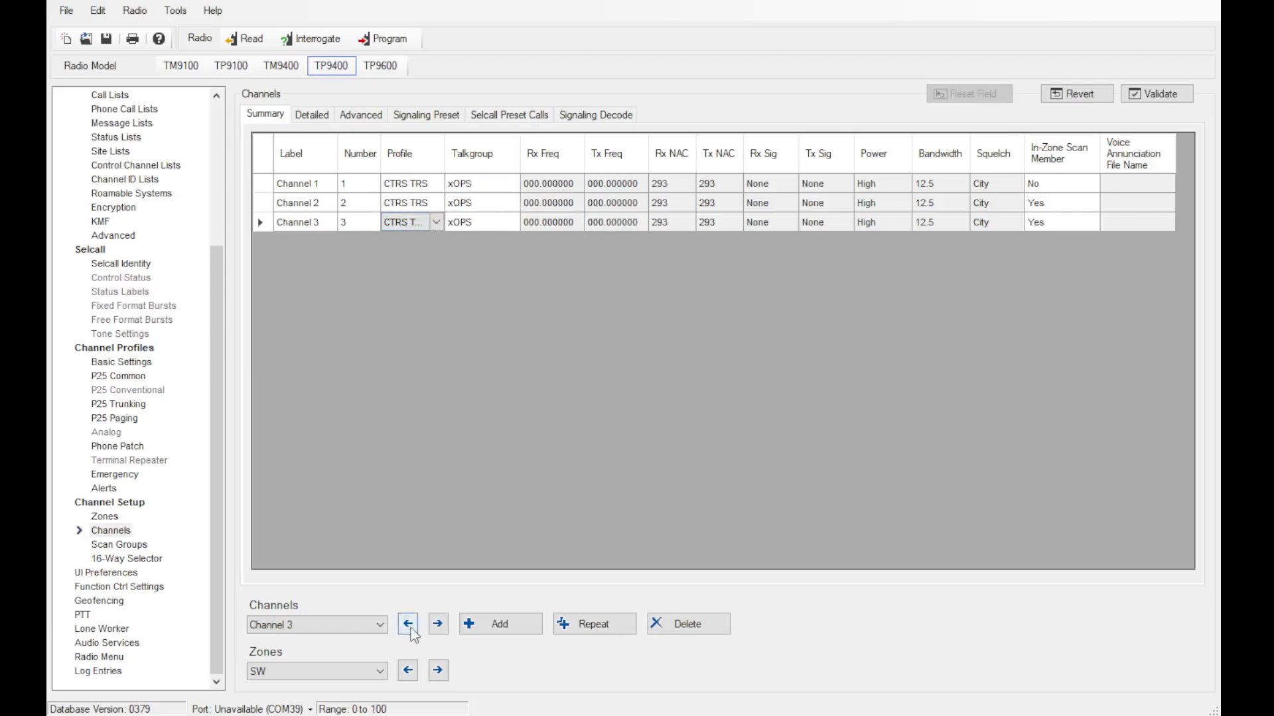
pyautogui.click(438, 670)
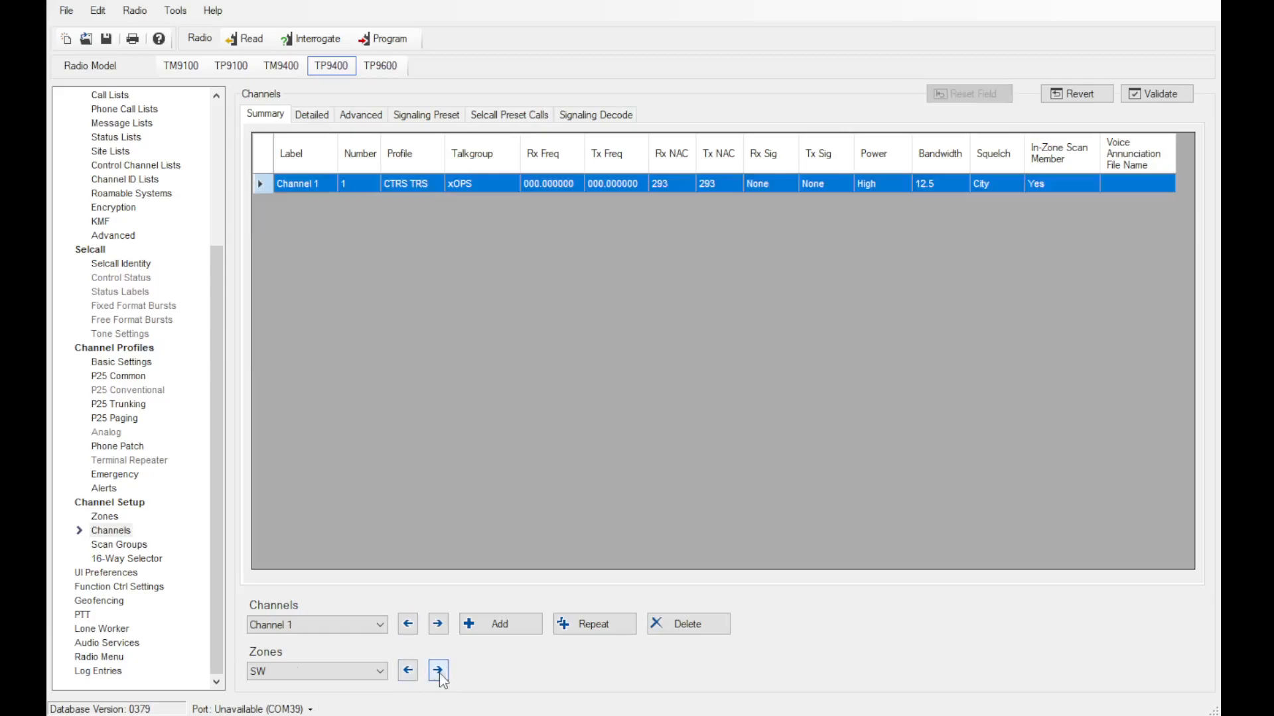
# - Set CONV I/O Channel 1's profile to Profile 2 and check its frequency, NAC and squelch cells
pyautogui.click(429, 186)
pyautogui.click(429, 207)
pyautogui.click(557, 184)
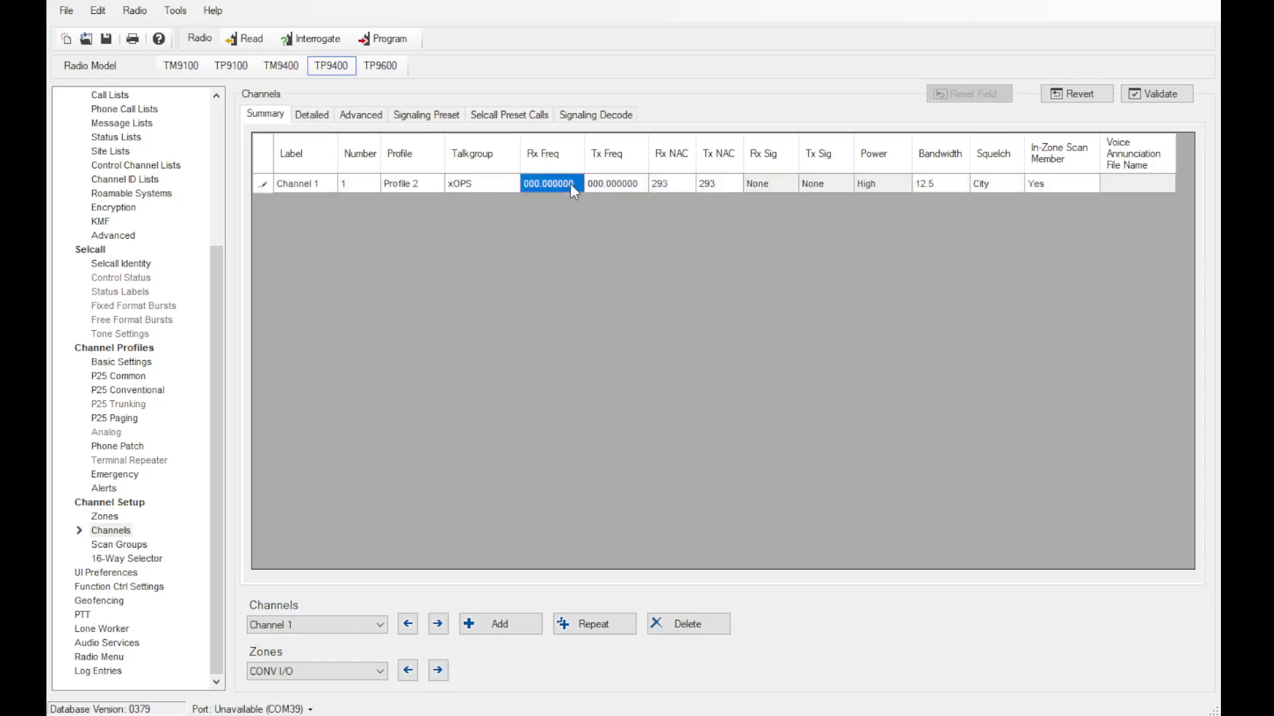
pyautogui.click(672, 183)
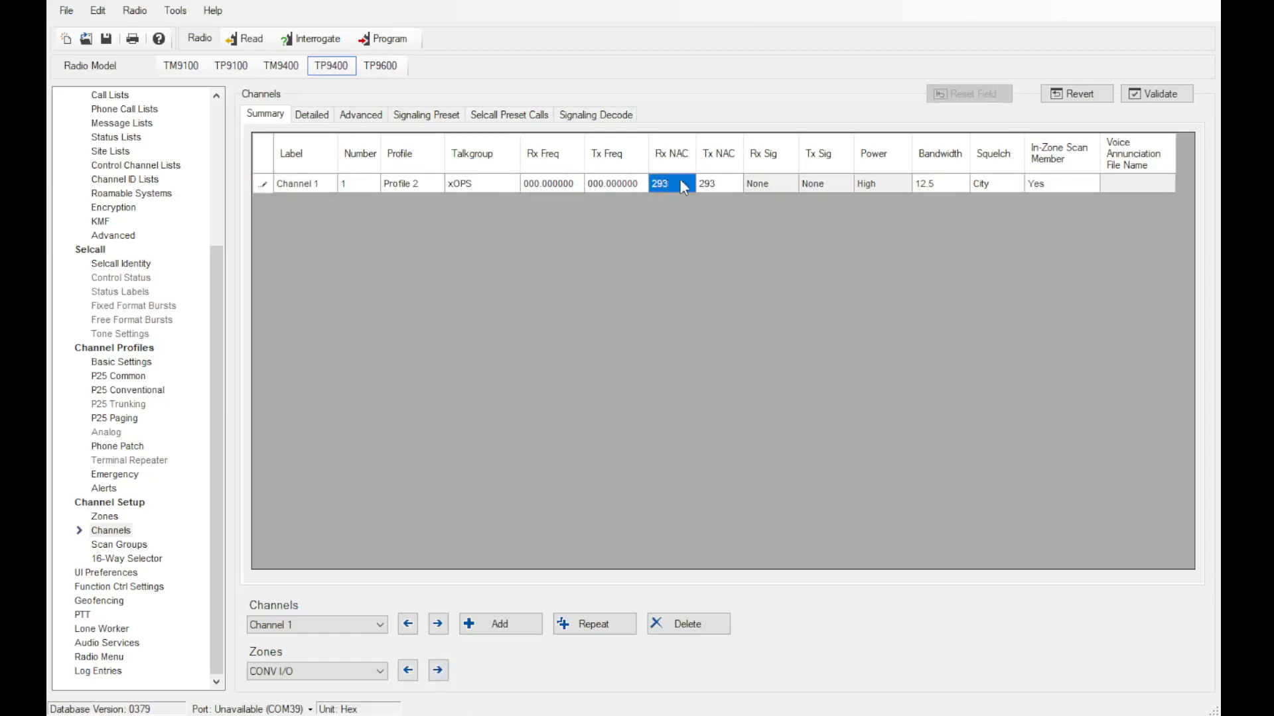
pyautogui.click(719, 184)
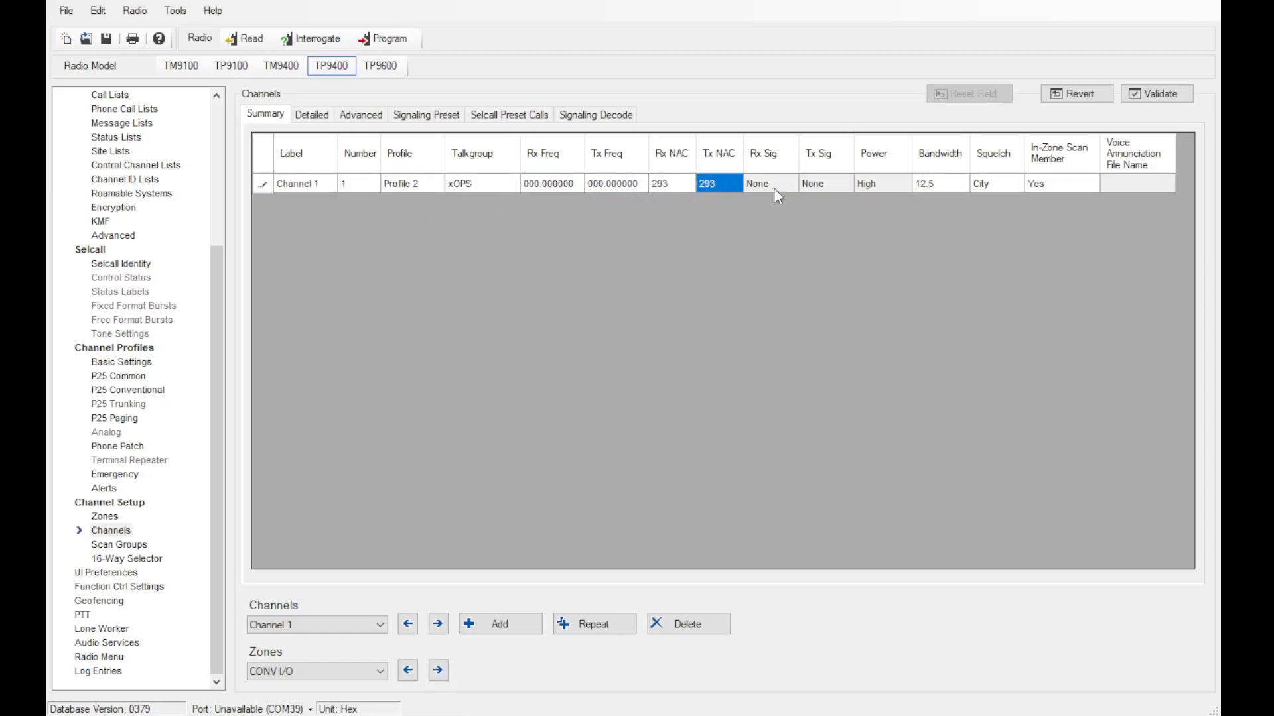
pyautogui.click(994, 184)
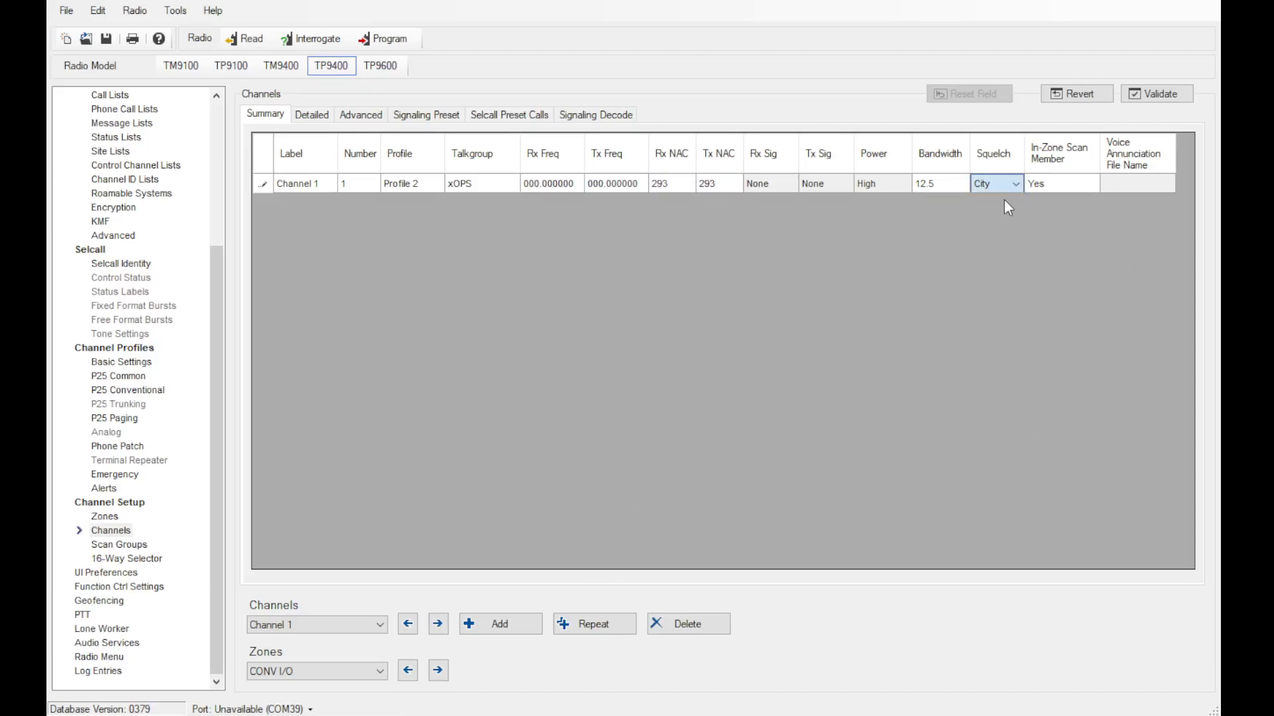
# - Return to zone SW and view Channel 1's Detailed settings
pyautogui.click(408, 671)
pyautogui.click(408, 670)
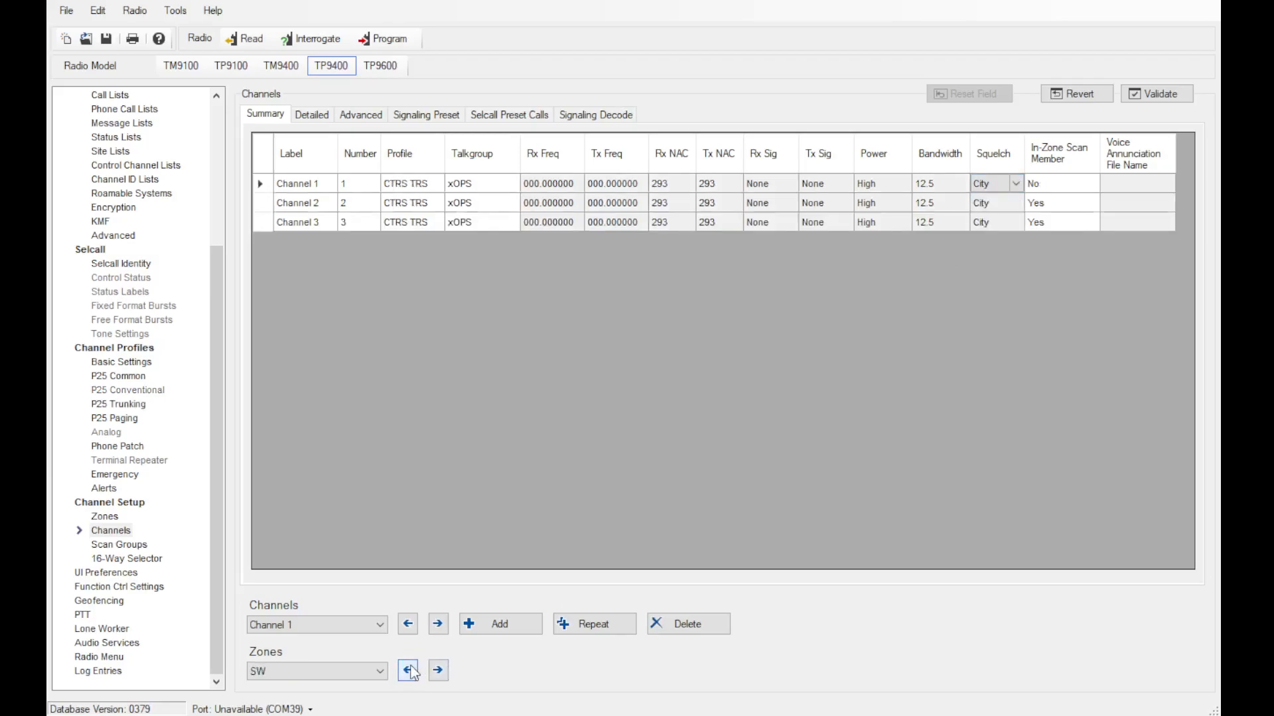
pyautogui.click(1117, 183)
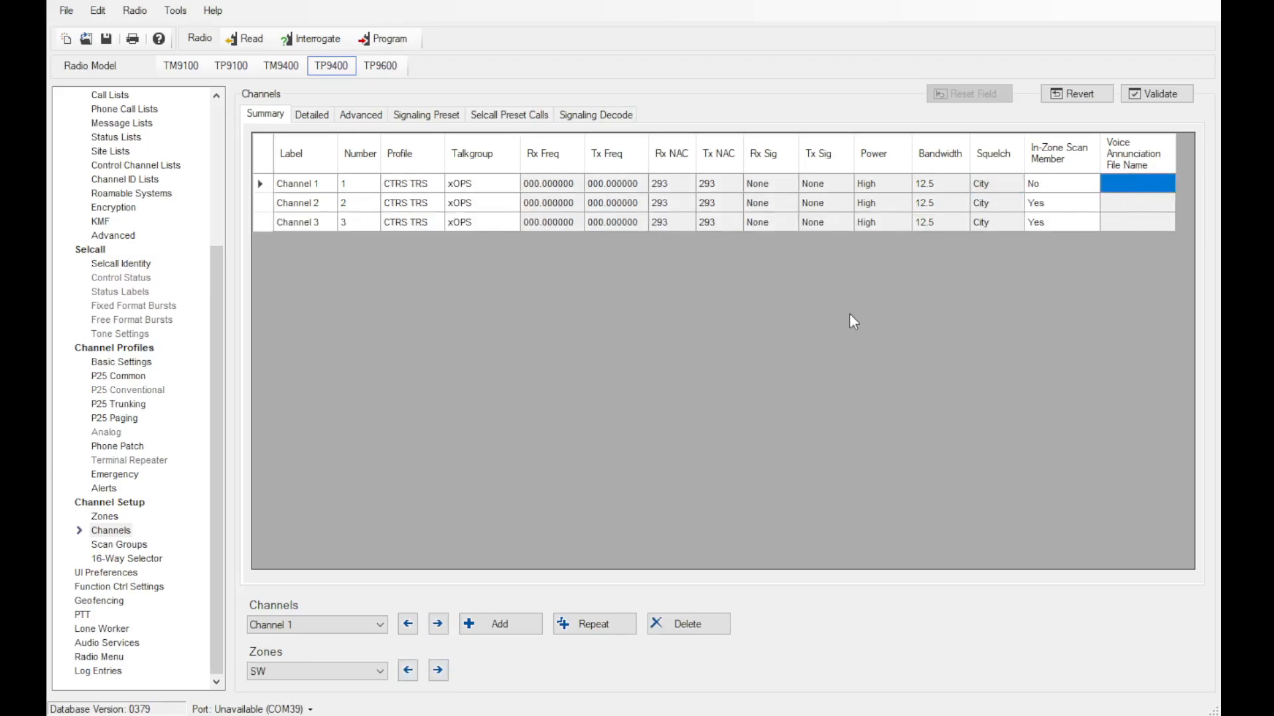
pyautogui.click(309, 116)
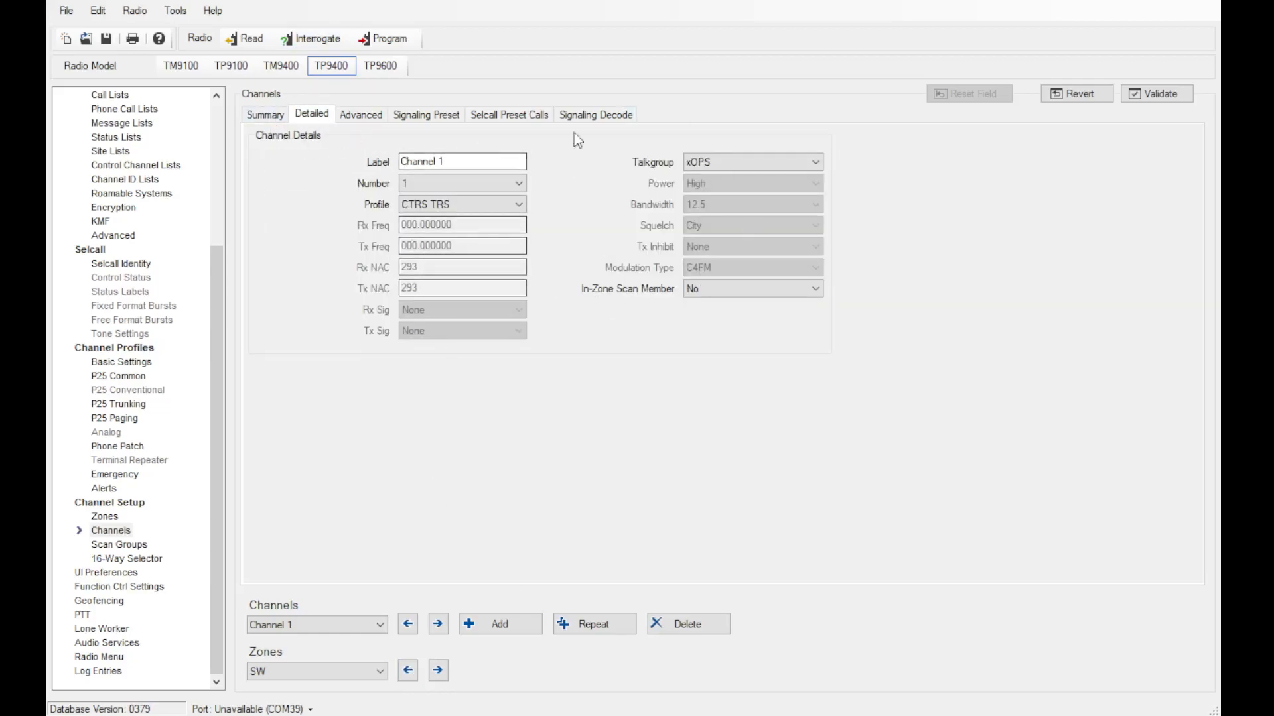
# - Look over the channel's Summary, Advanced and Signaling Preset tabs
pyautogui.click(264, 117)
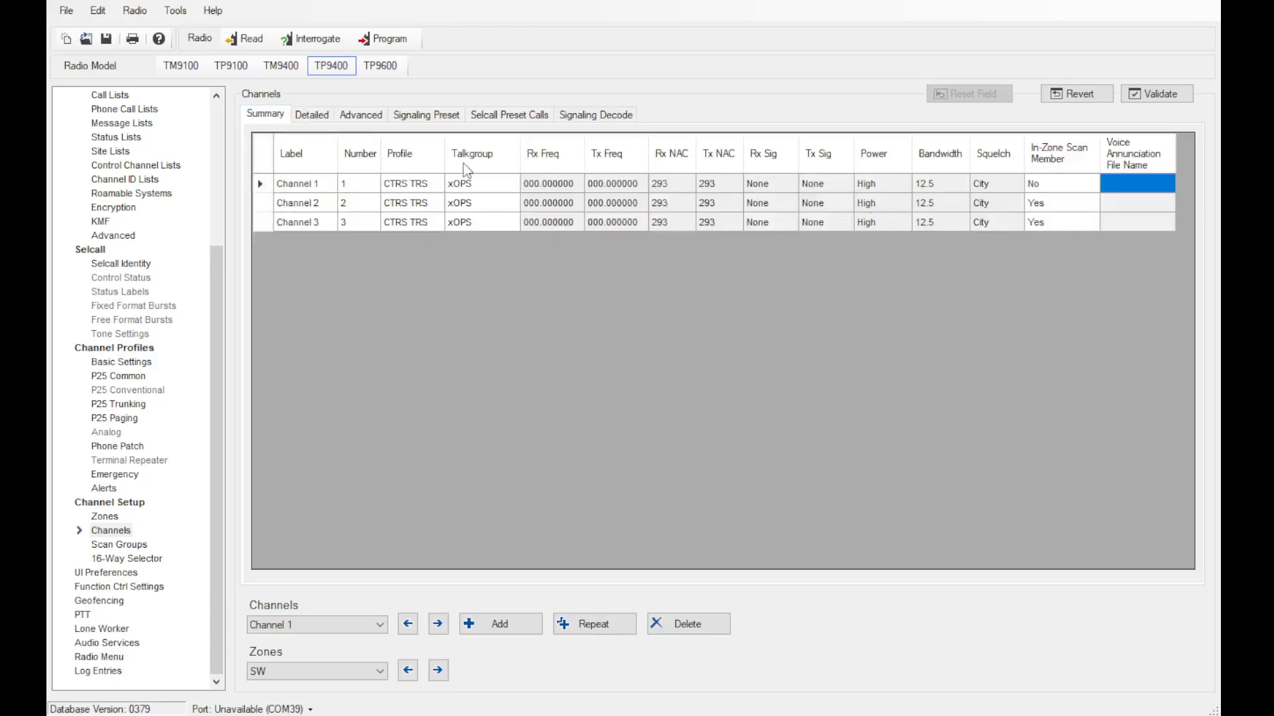
pyautogui.click(363, 117)
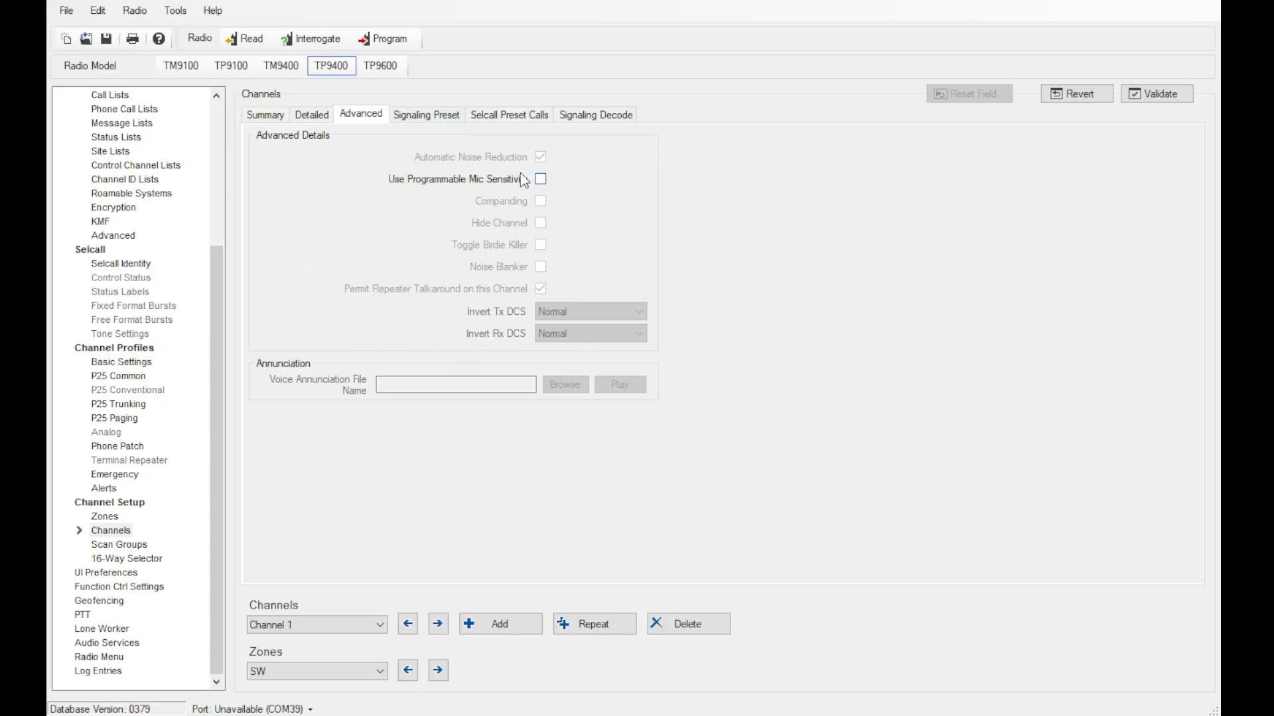
pyautogui.click(428, 116)
pyautogui.click(358, 114)
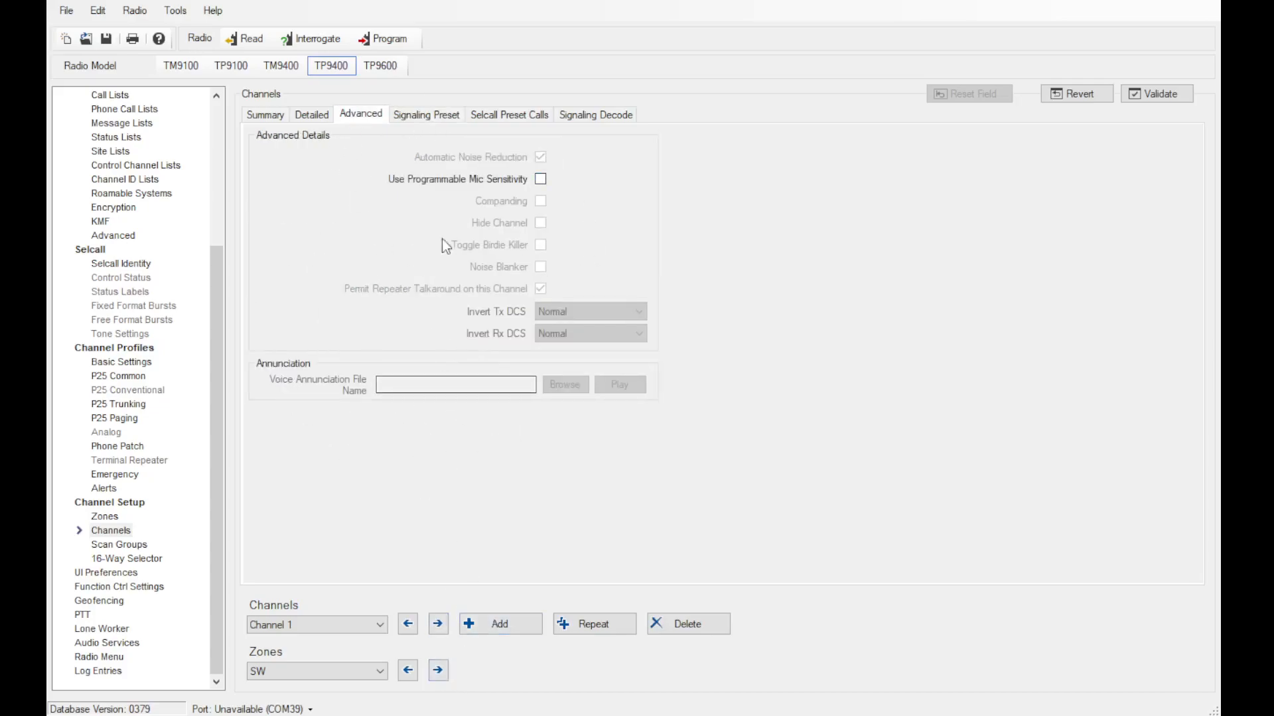
pyautogui.click(421, 122)
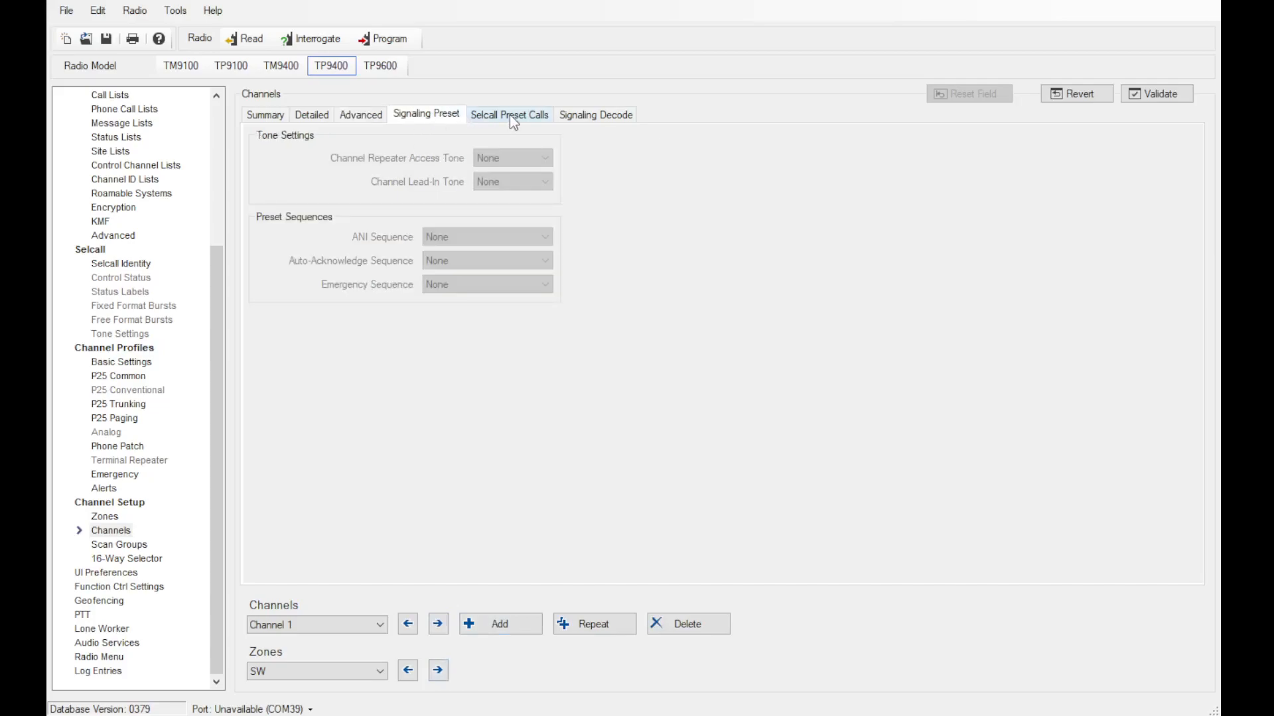
# - Move to zone CONV I/O and check Channel 1's profile and talkgroup in the summary grid
pyautogui.click(438, 670)
pyautogui.click(438, 670)
pyautogui.click(265, 114)
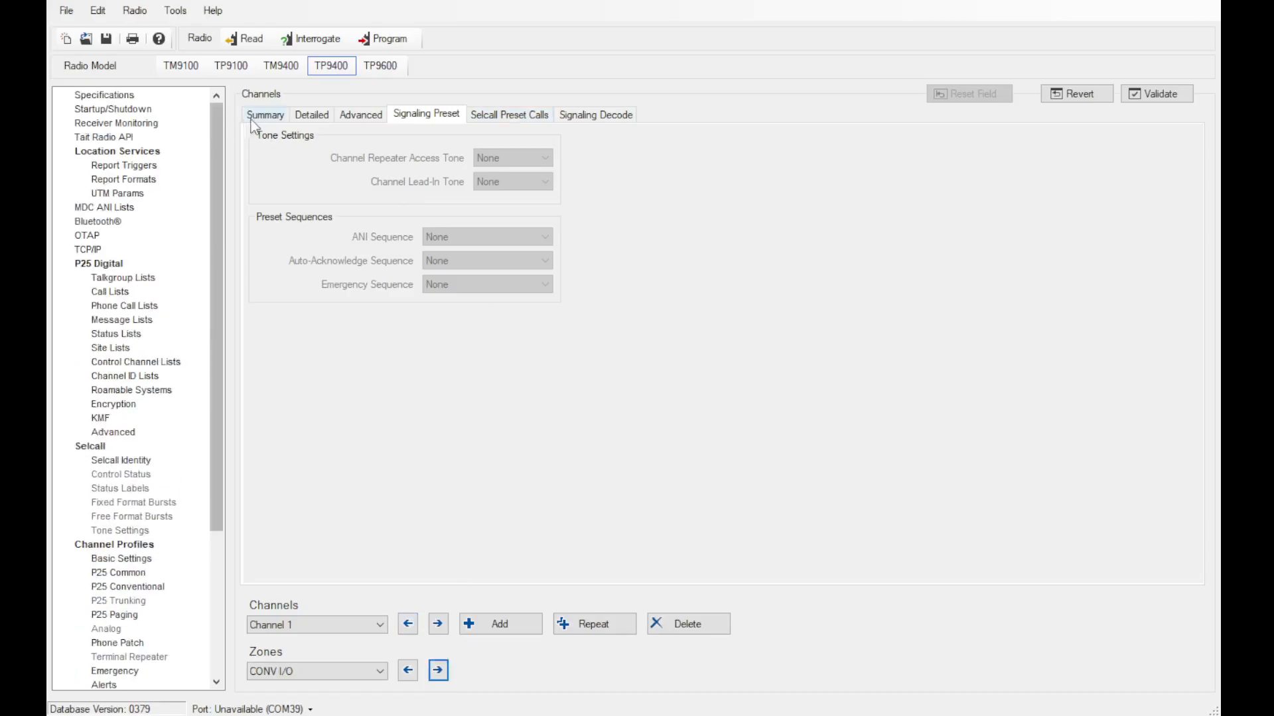
pyautogui.click(438, 187)
pyautogui.click(494, 184)
pyautogui.click(517, 185)
# - Review the Signaling Preset, Selcall Preset Calls and Signaling Decode tabs, return to zone SW, then open UI Preferences
pyautogui.click(431, 118)
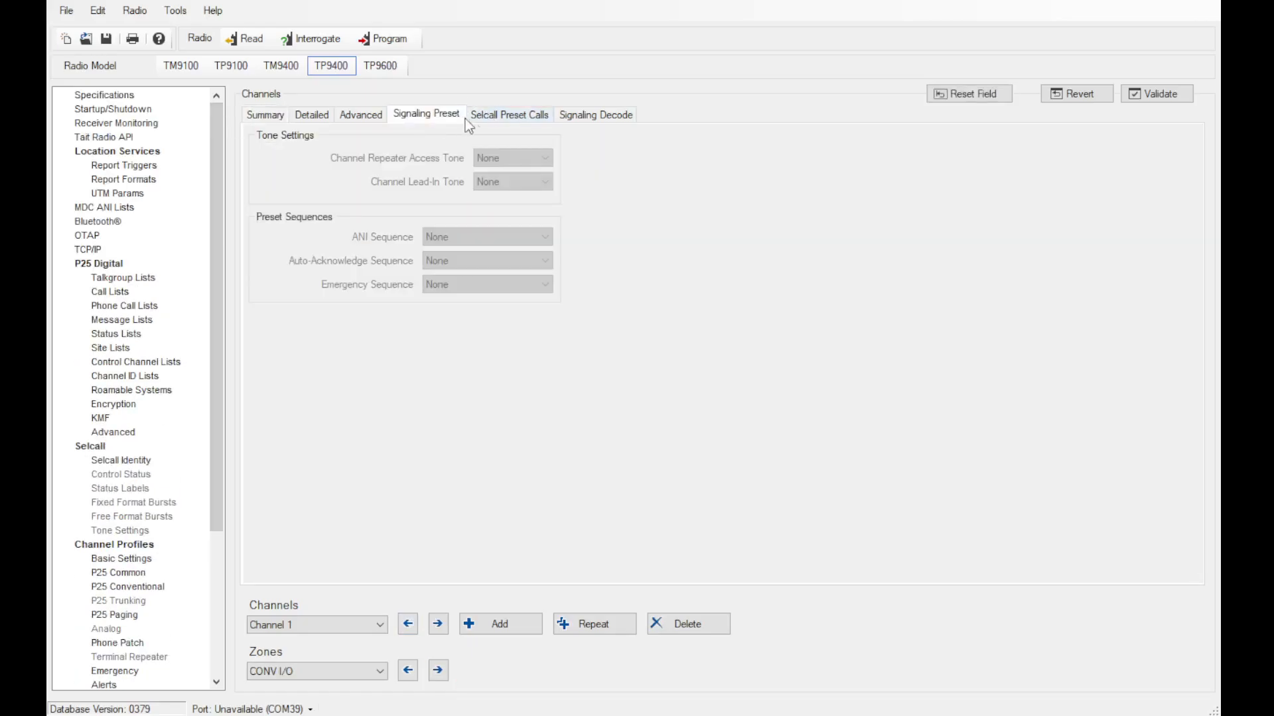
pyautogui.click(495, 117)
pyautogui.click(575, 120)
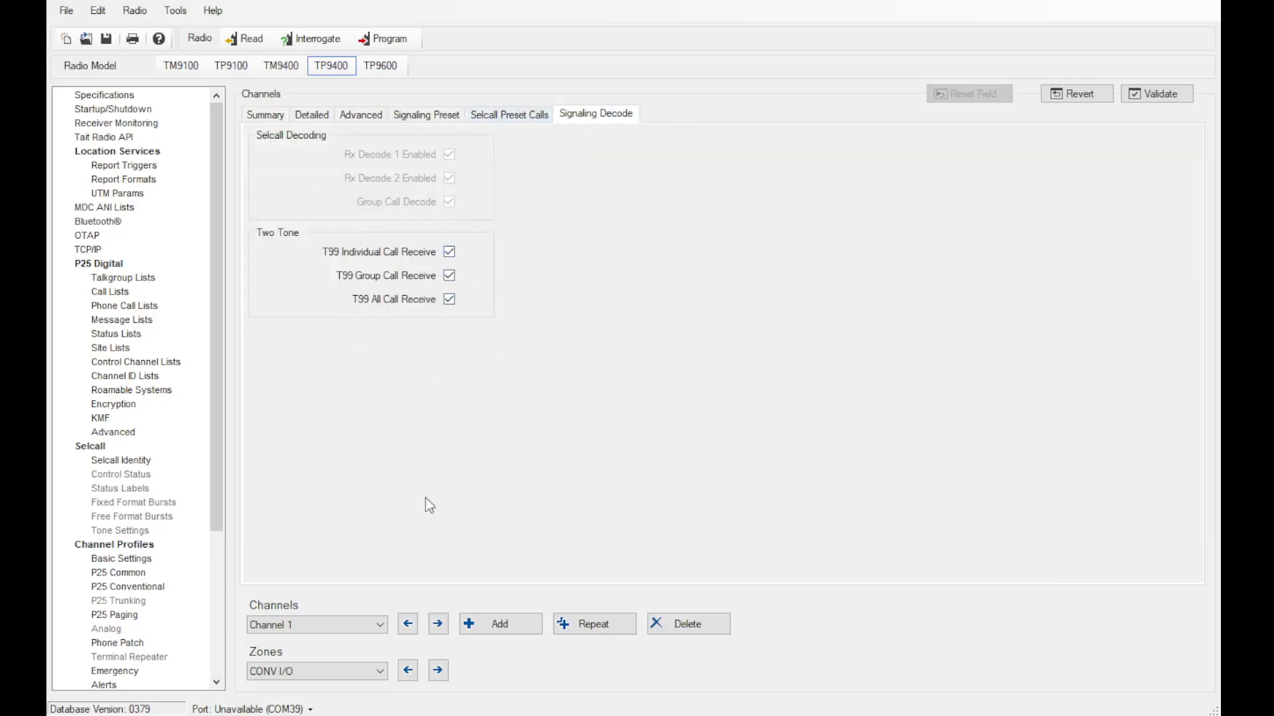
pyautogui.click(409, 671)
pyautogui.click(408, 671)
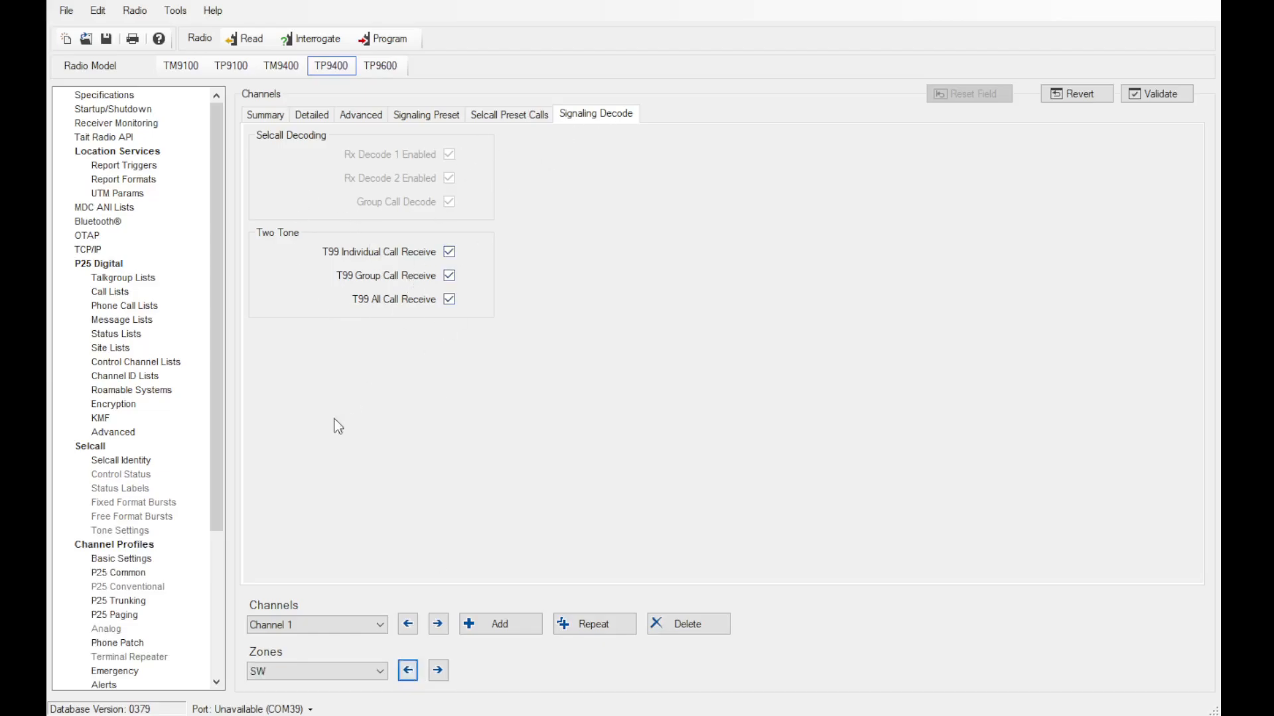
pyautogui.scroll(-5, 217, 467)
pyautogui.click(116, 572)
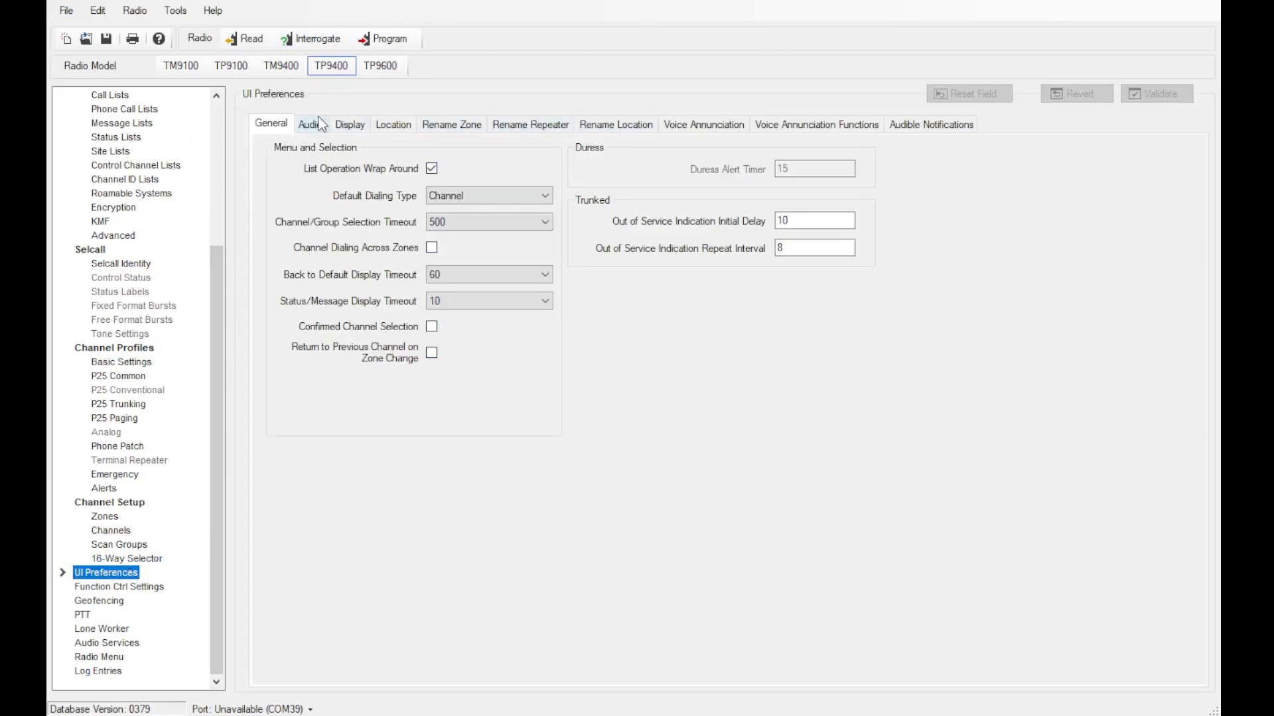
# - Look through the Display, Audio, Voice Annunciation, Voice Annunciation Functions and Audible Notifications tabs
pyautogui.click(352, 125)
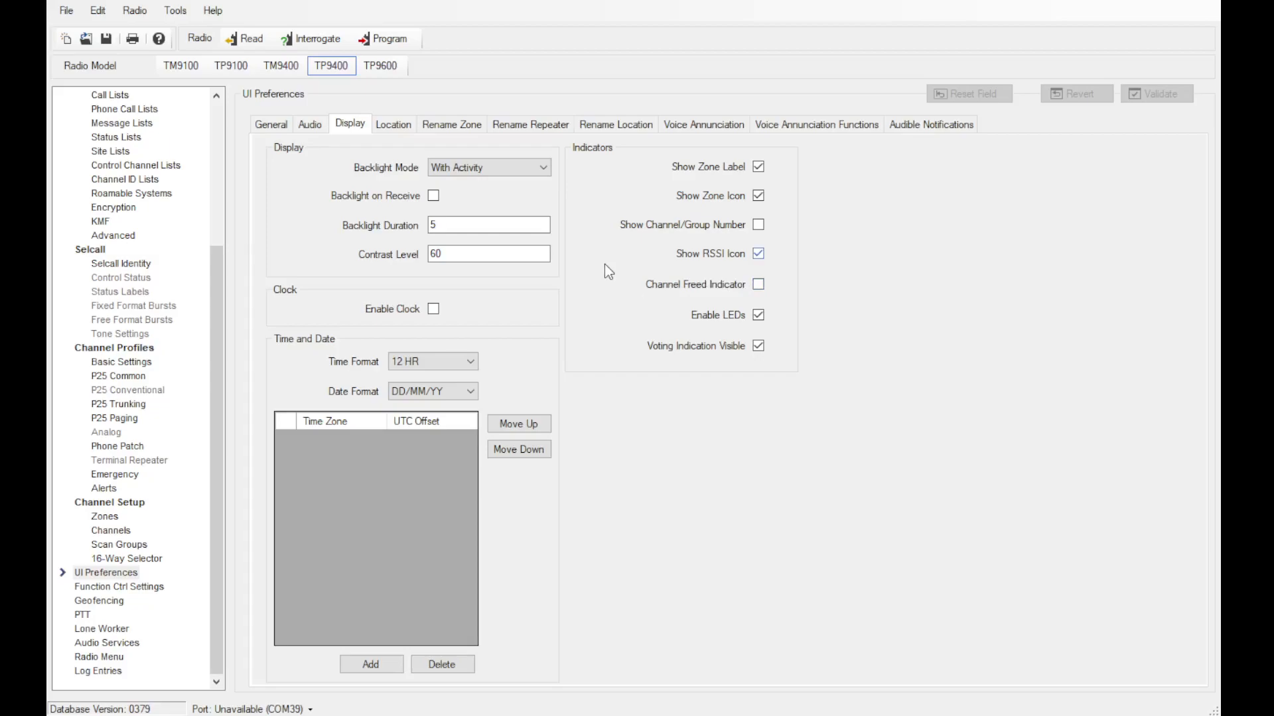
pyautogui.click(323, 125)
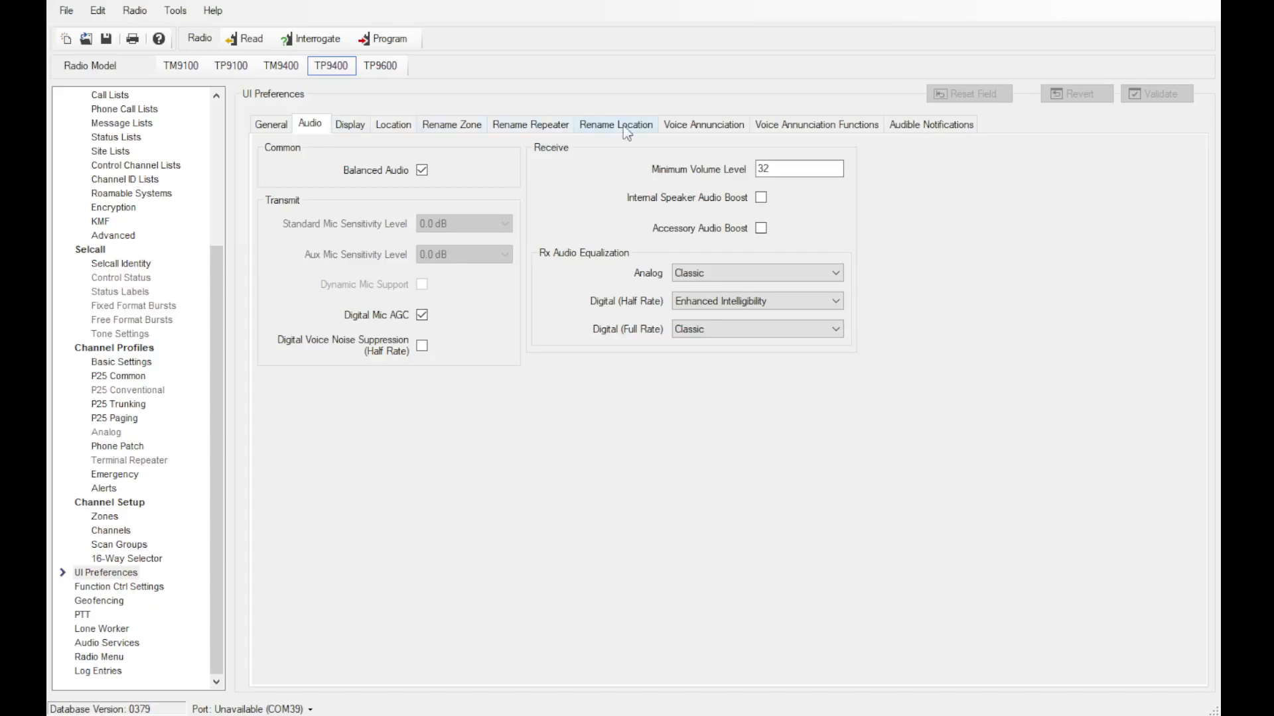
pyautogui.click(690, 125)
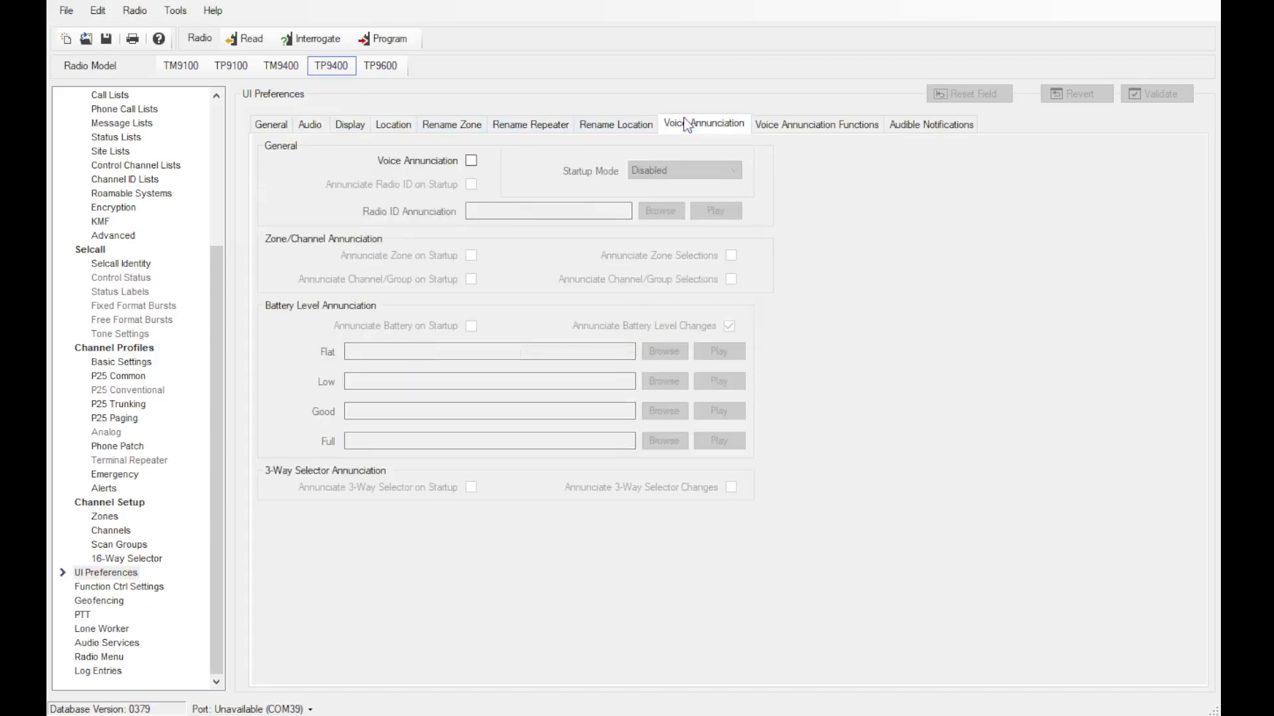
pyautogui.click(817, 125)
pyautogui.click(910, 130)
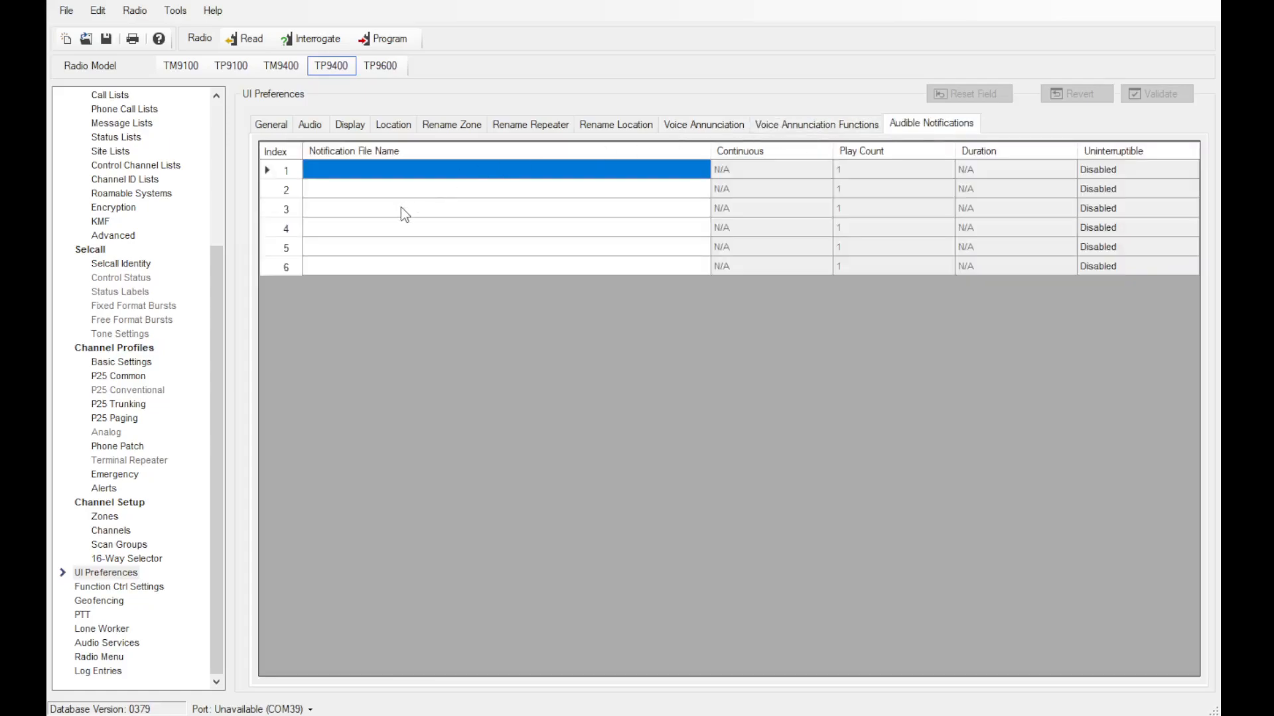
# - Inspect notification row 5's Continuous setting, revisit General, then open Function Ctrl Settings
pyautogui.click(401, 248)
pyautogui.click(796, 247)
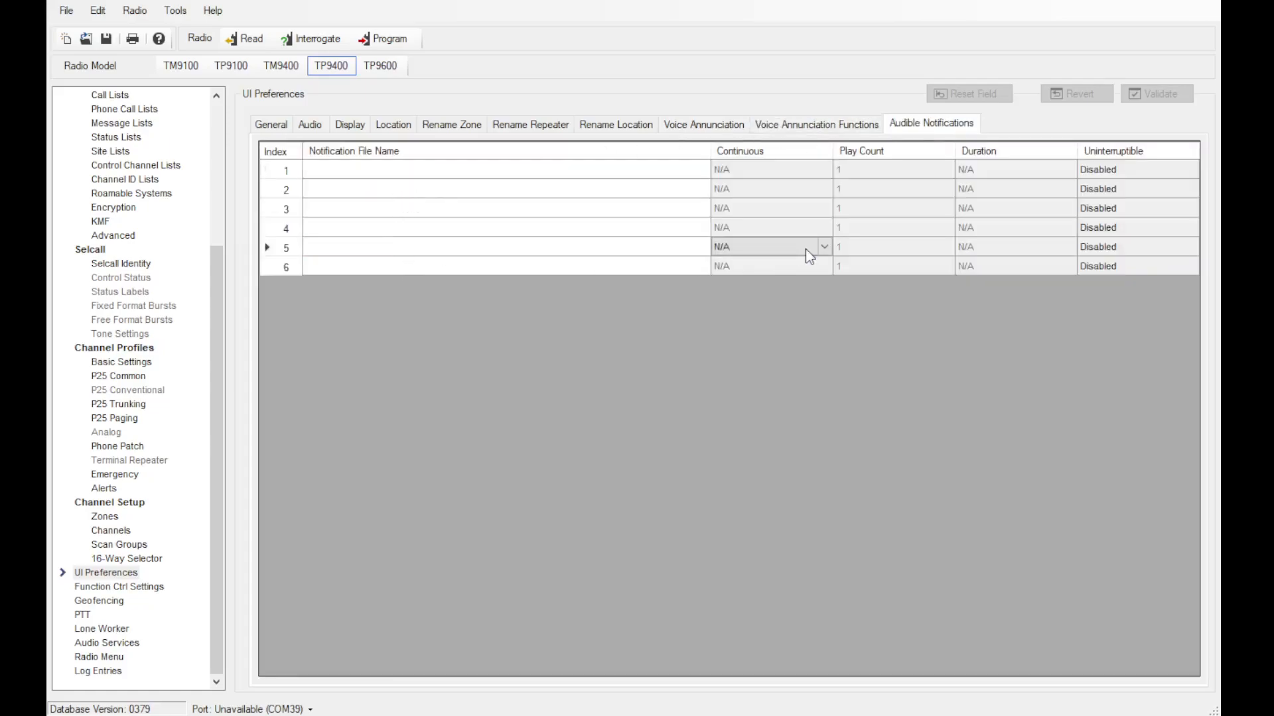
pyautogui.click(723, 130)
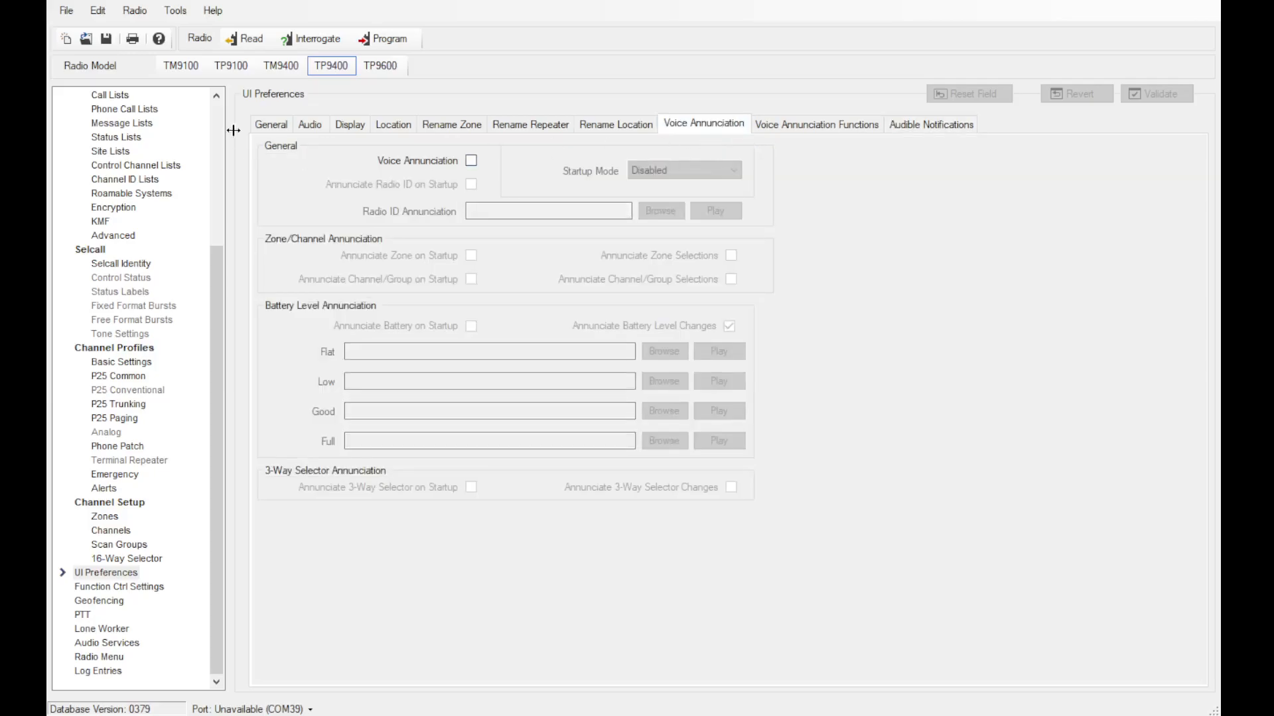
pyautogui.click(269, 126)
pyautogui.click(123, 586)
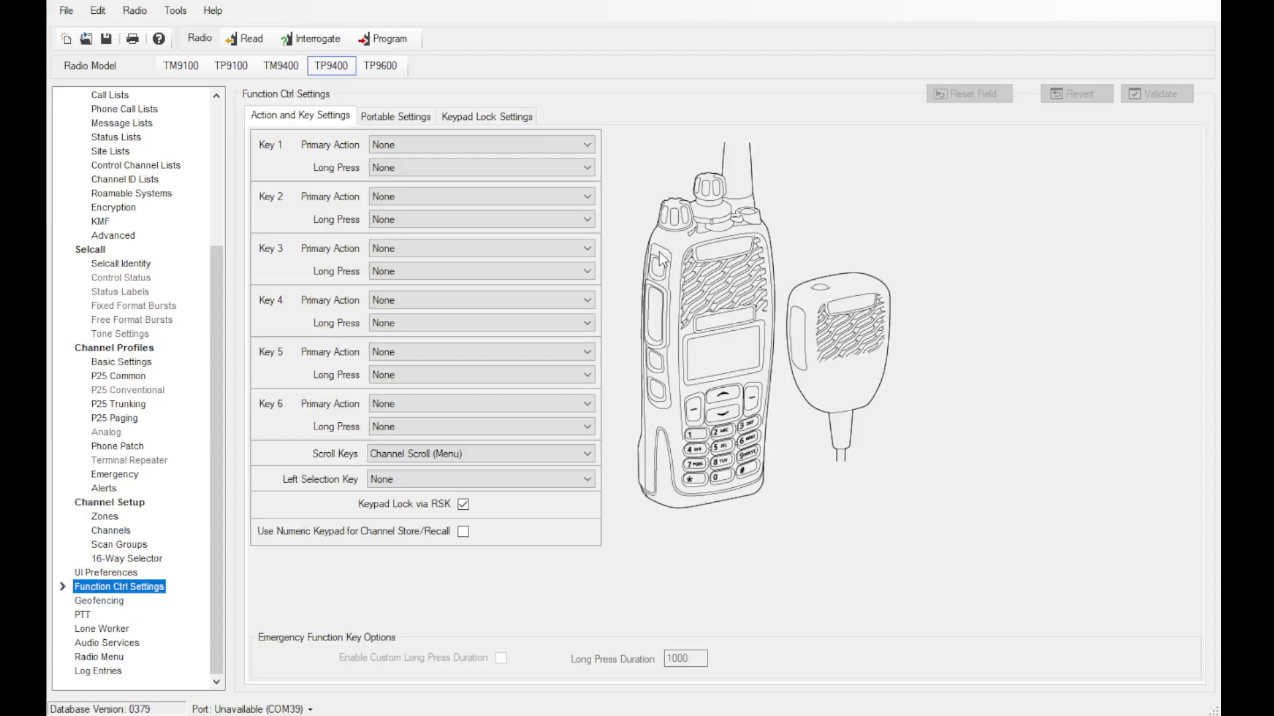
# - Select Key 2, then browse Geofencing, PTT, Lone Worker, Audio Services, Radio Menu and Log Entries
pyautogui.click(661, 281)
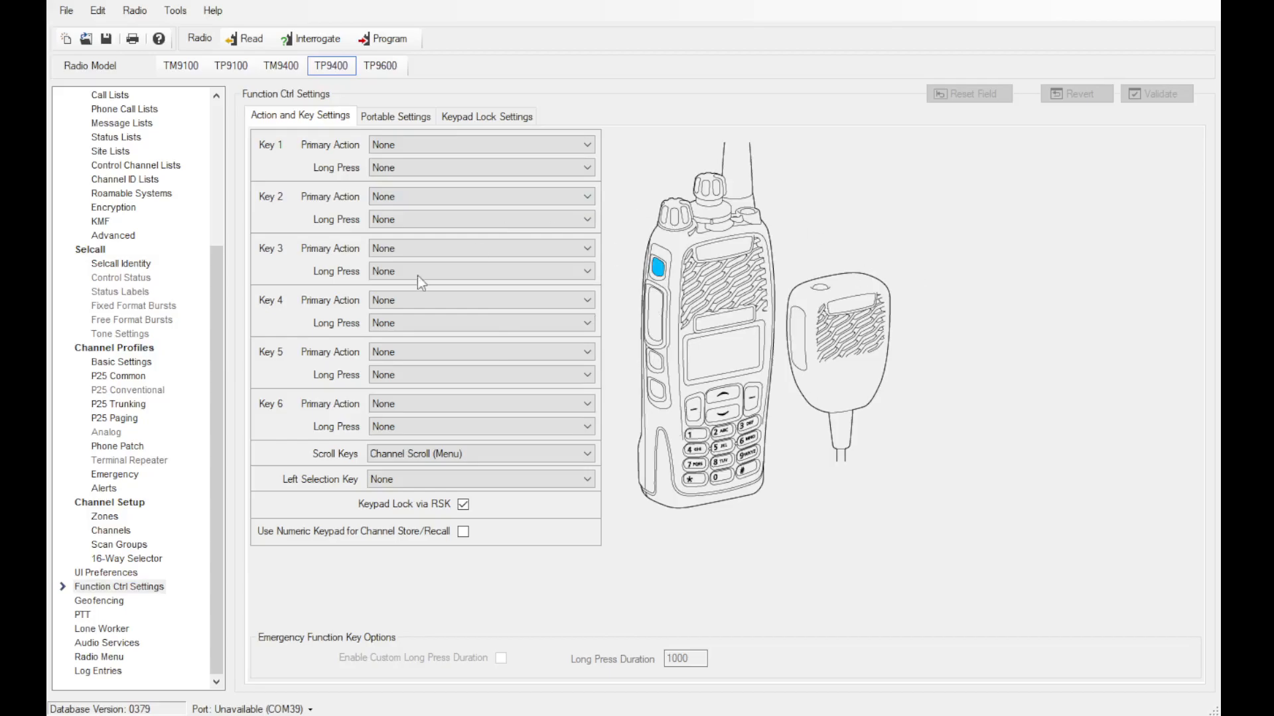
pyautogui.click(97, 602)
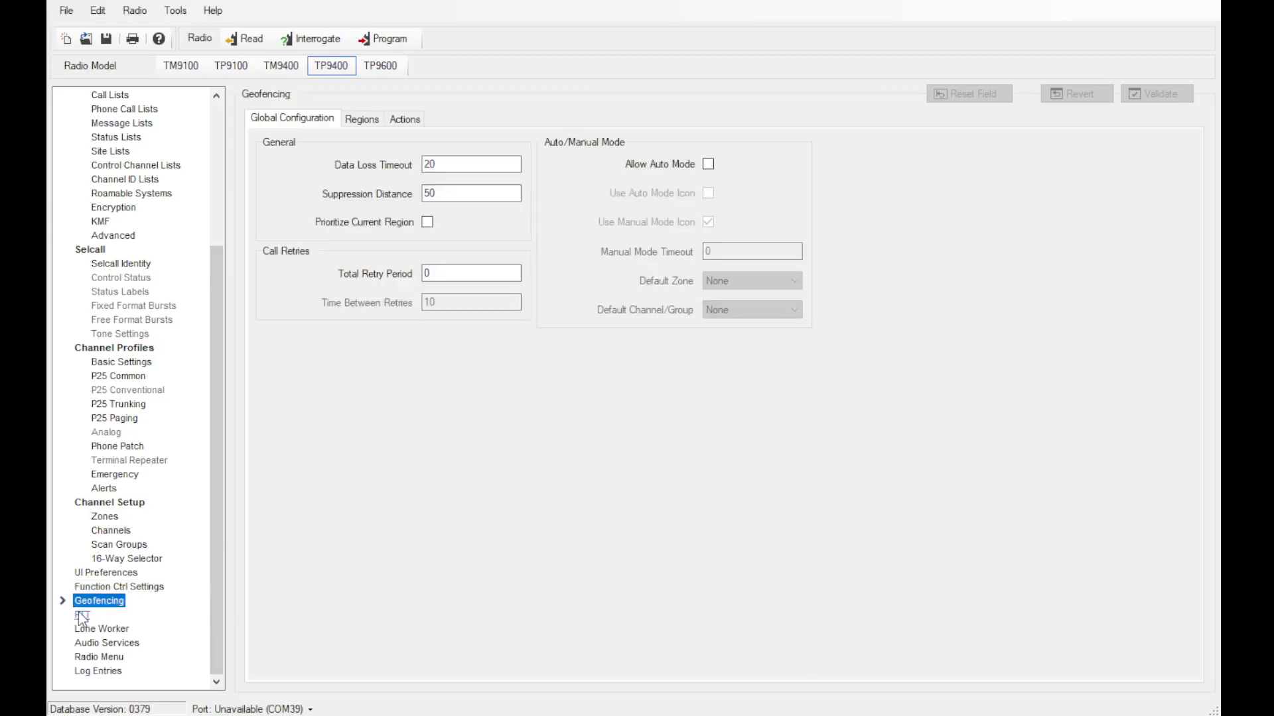
pyautogui.click(82, 614)
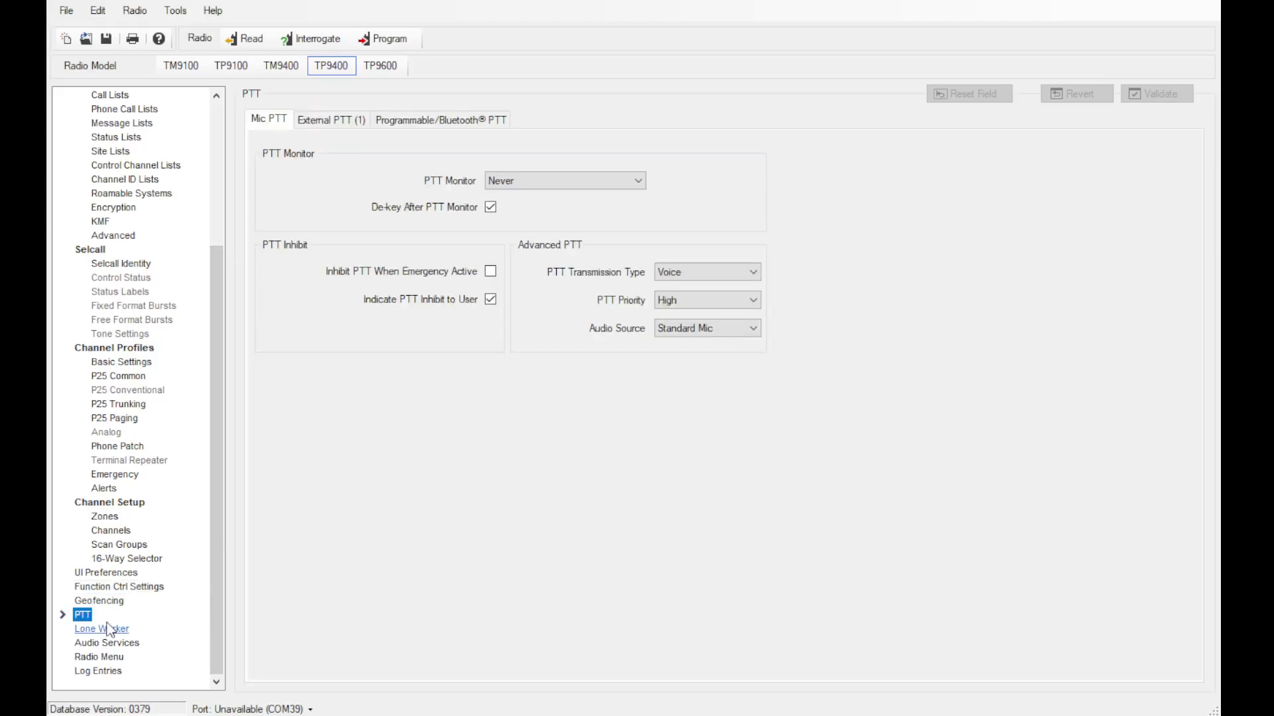
pyautogui.click(108, 629)
pyautogui.click(118, 642)
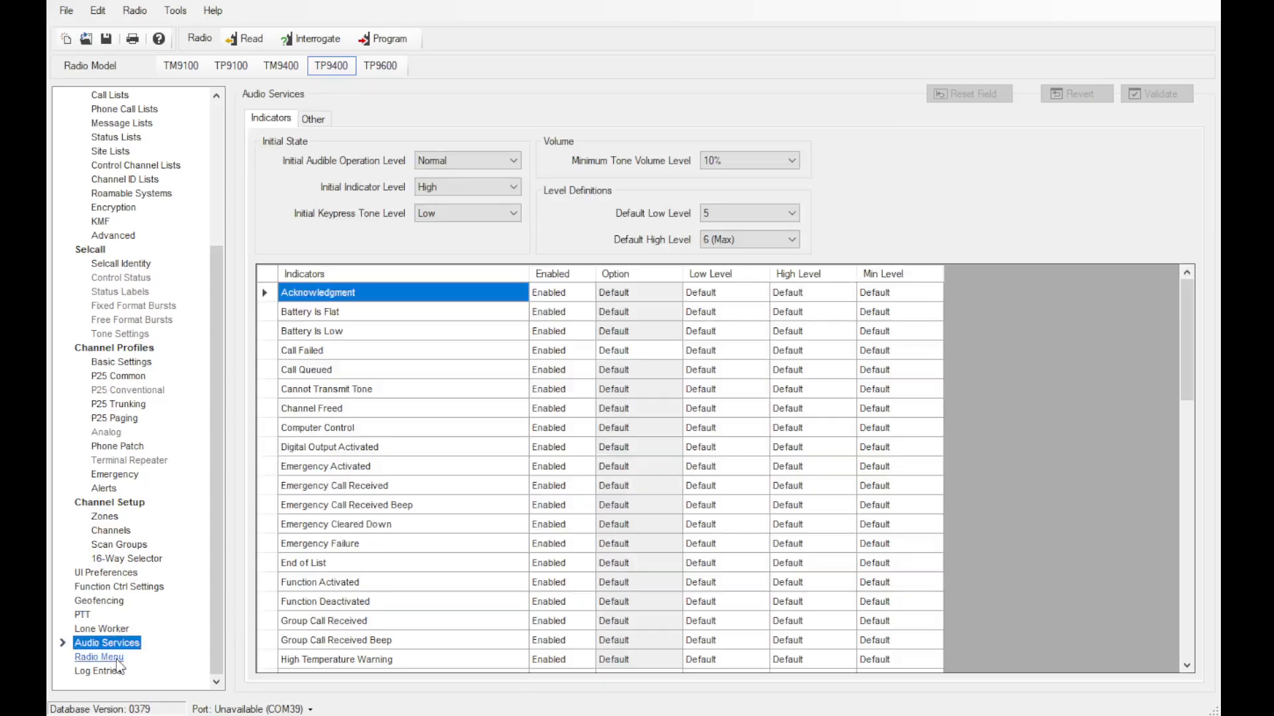
pyautogui.click(117, 659)
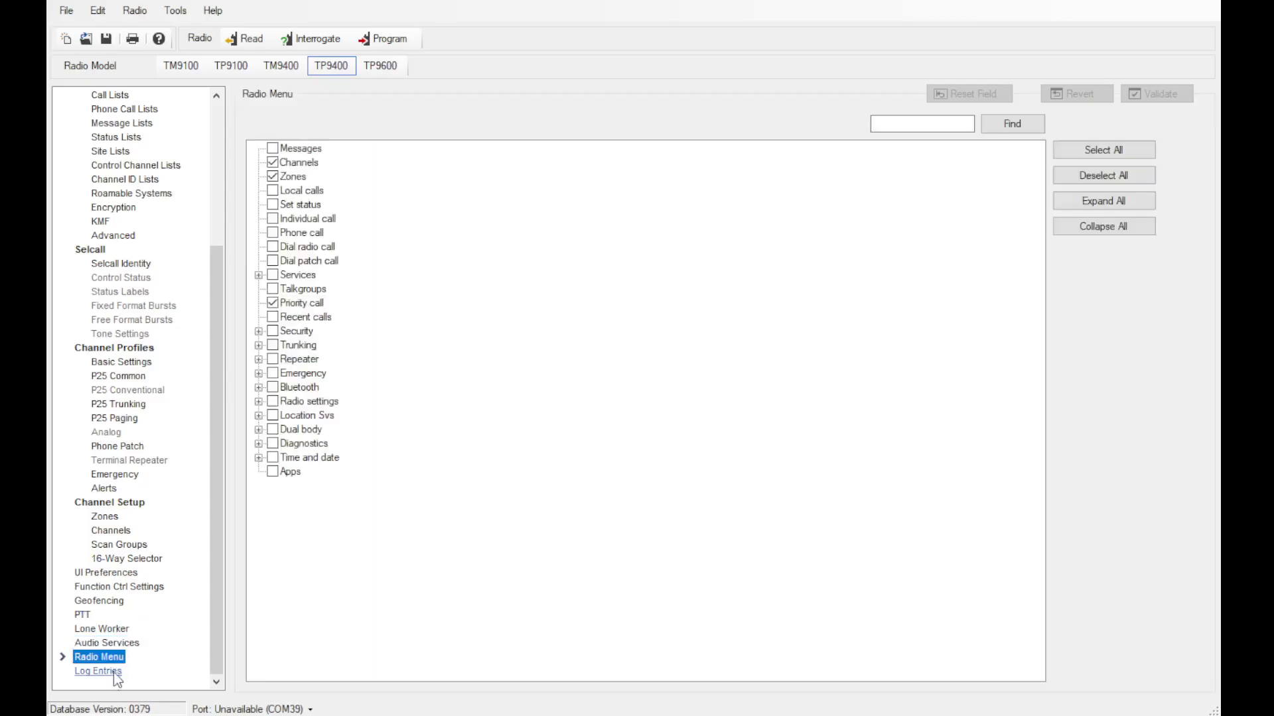
pyautogui.click(98, 671)
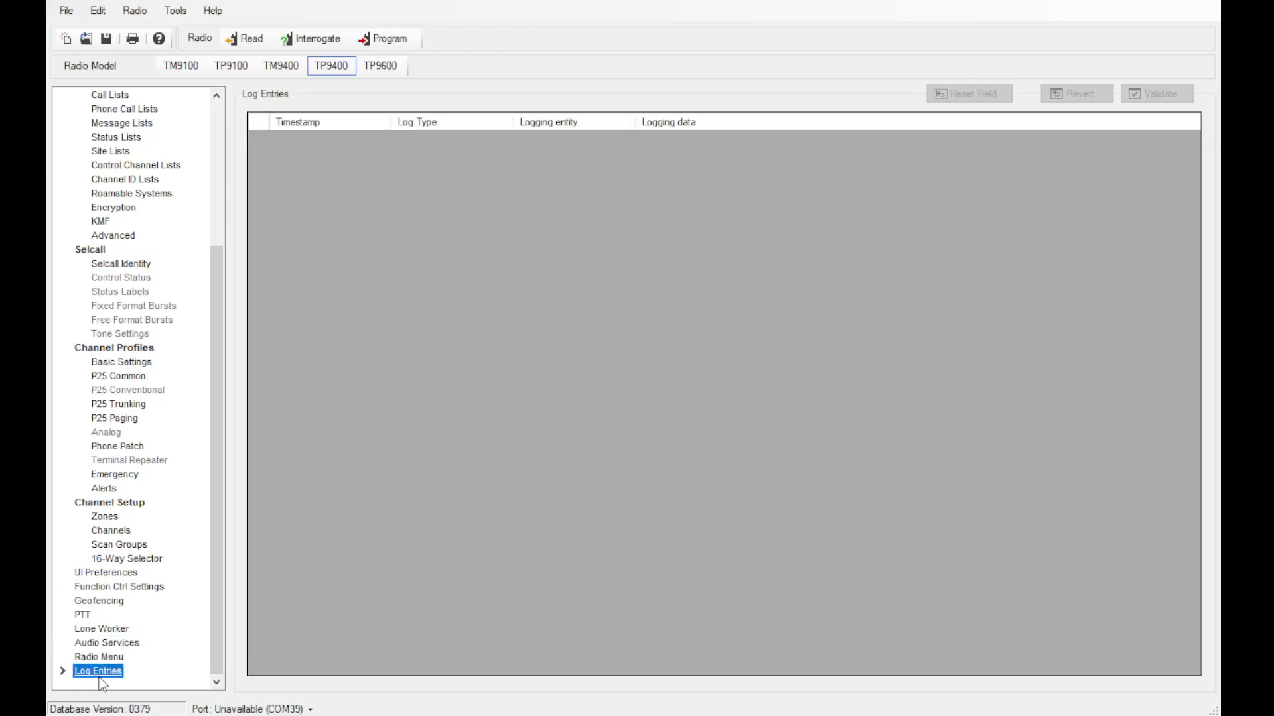
pyautogui.scroll(5, 185, 197)
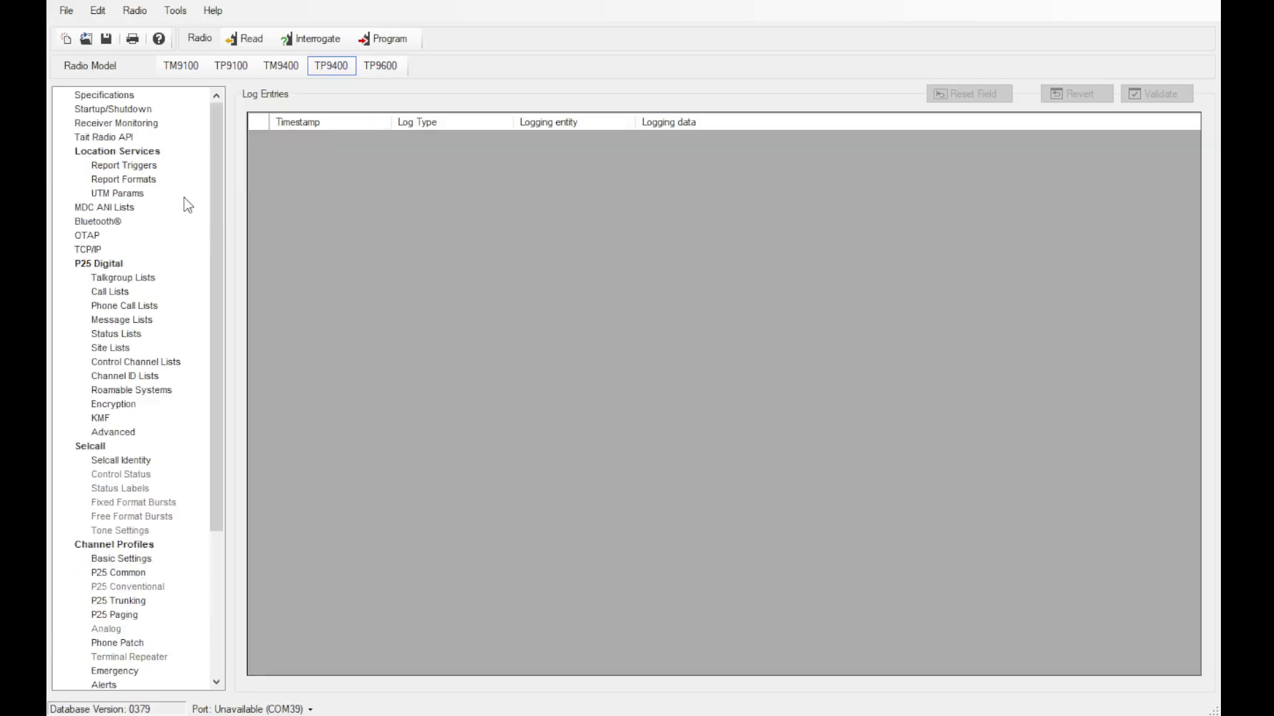